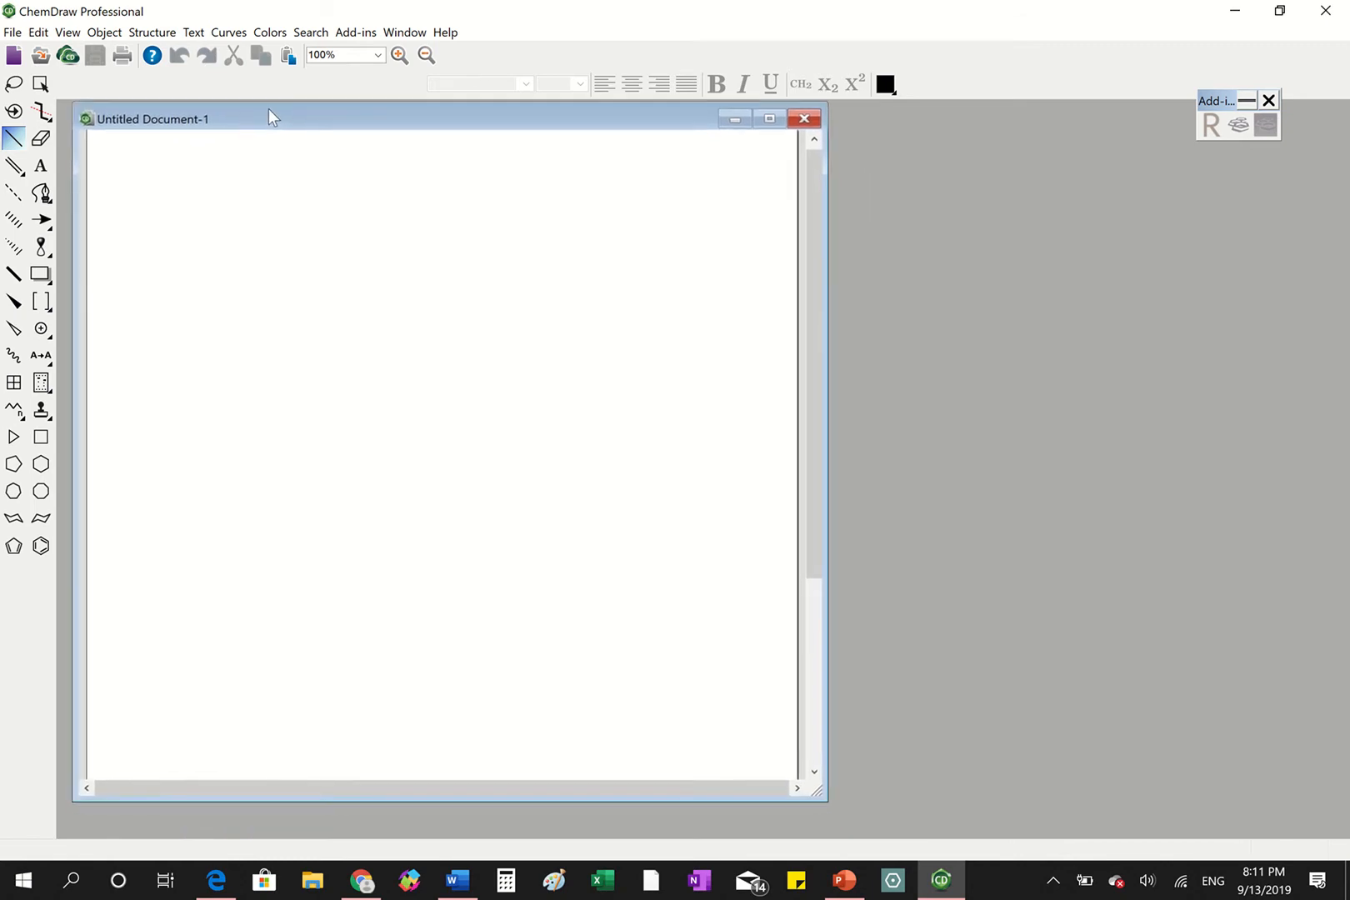
- Close the blank untitled document, open the ACS Document 1996 style sheet as a new document, and shift its window clear of the tools
click(816, 125)
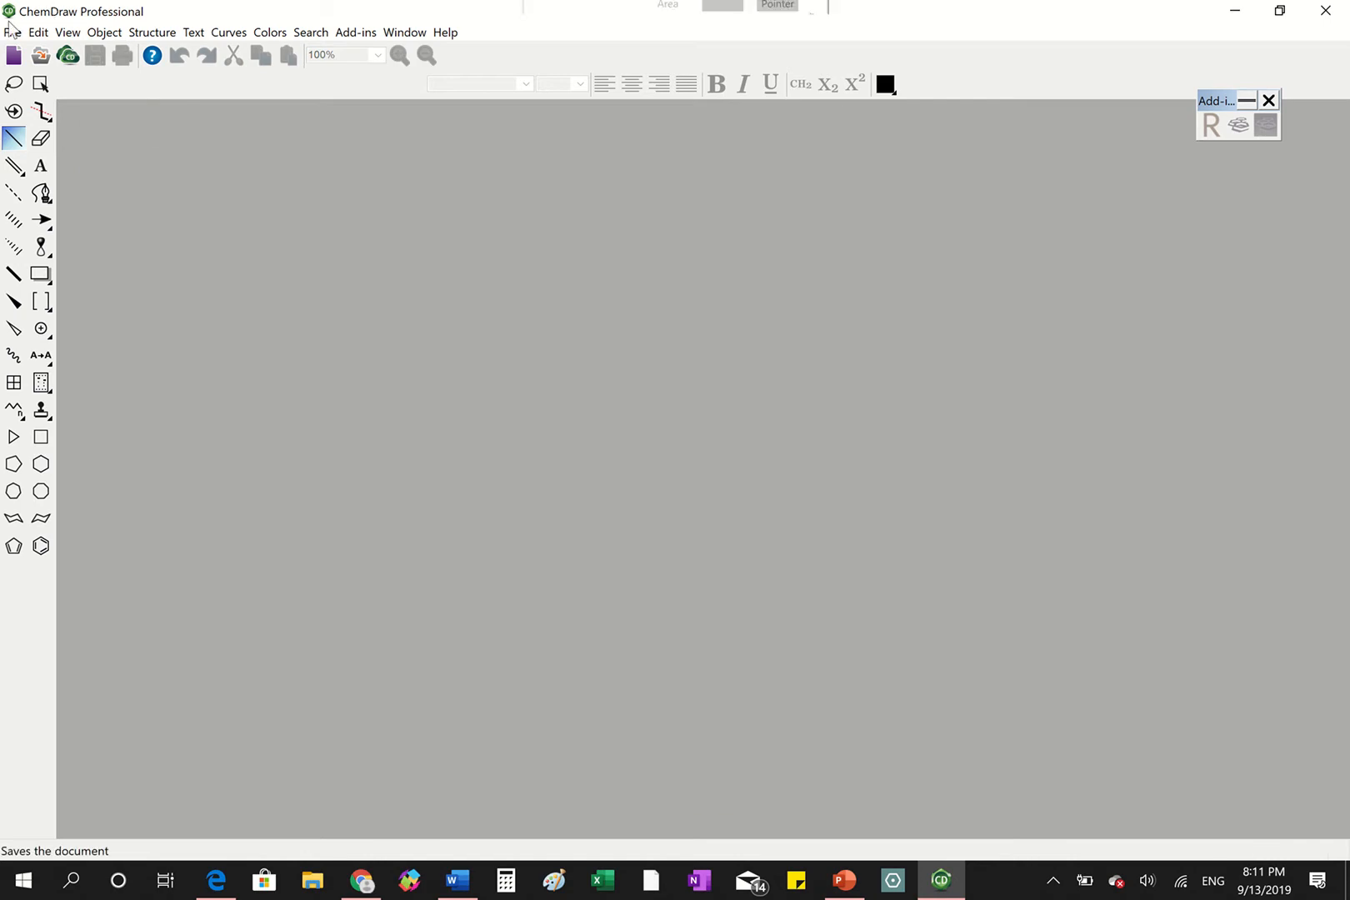
click(12, 33)
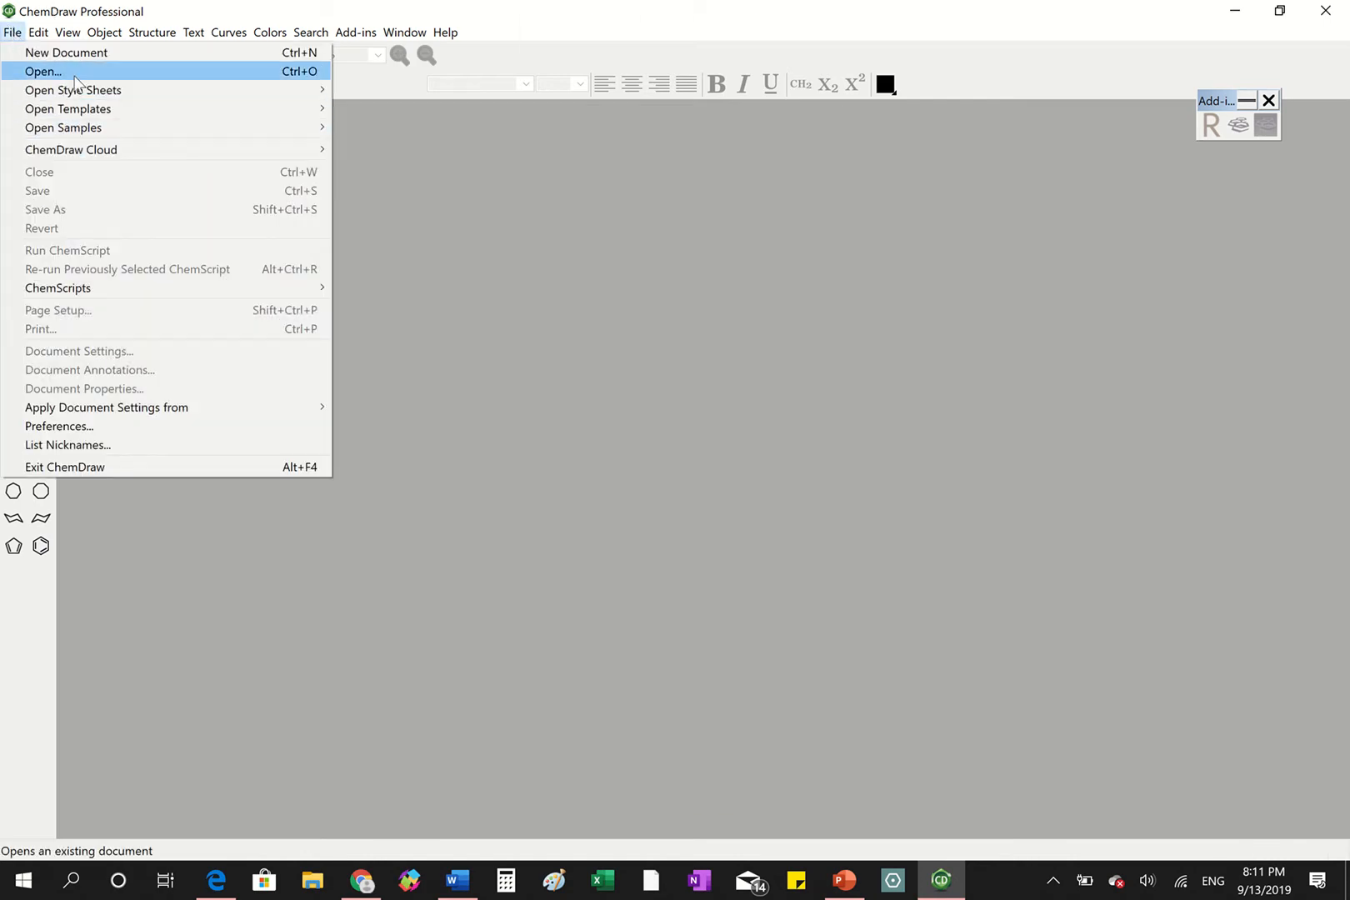
mouse_move(122, 89)
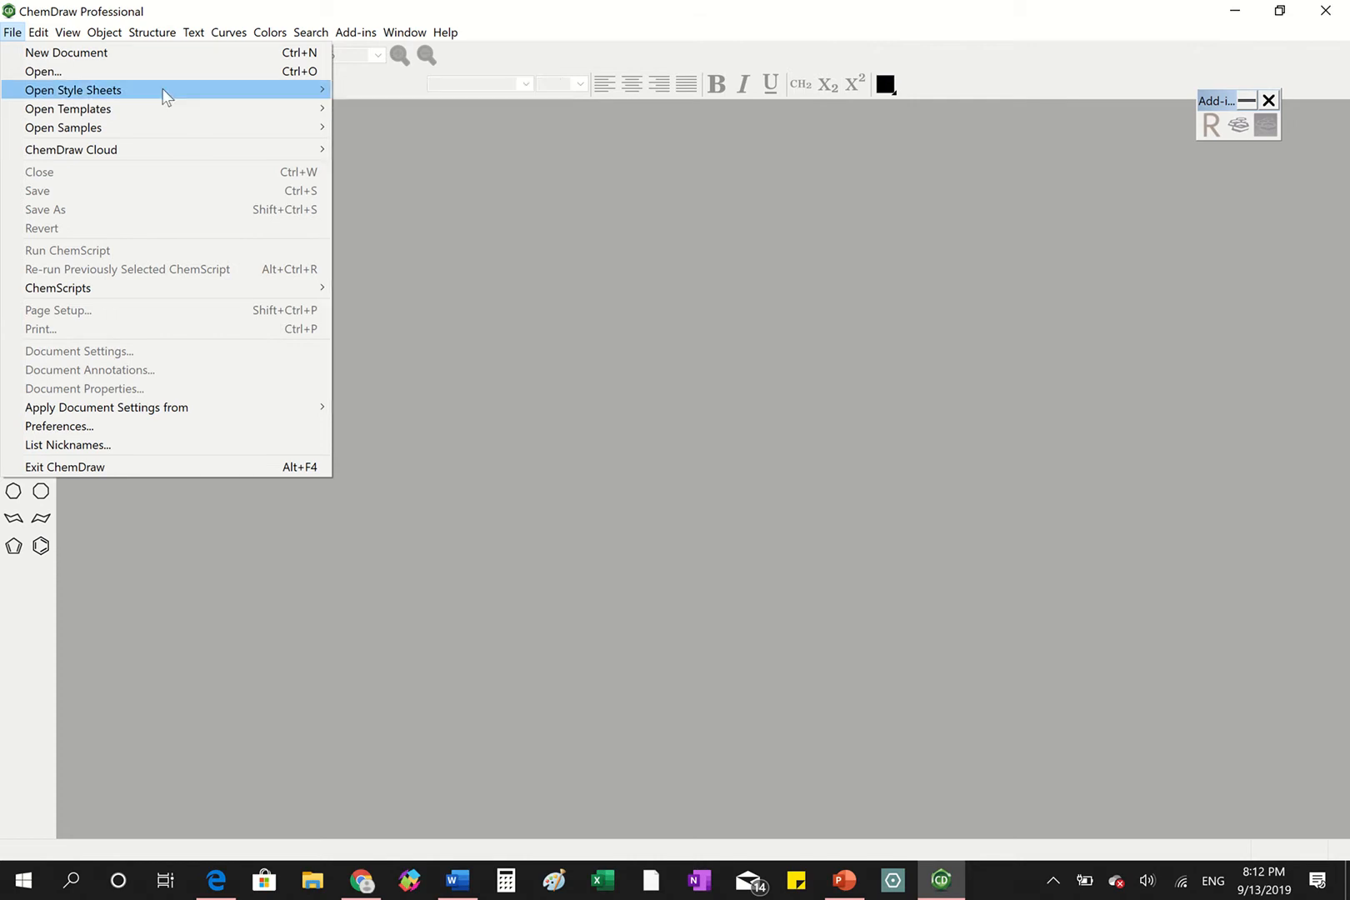
mouse_move(306, 85)
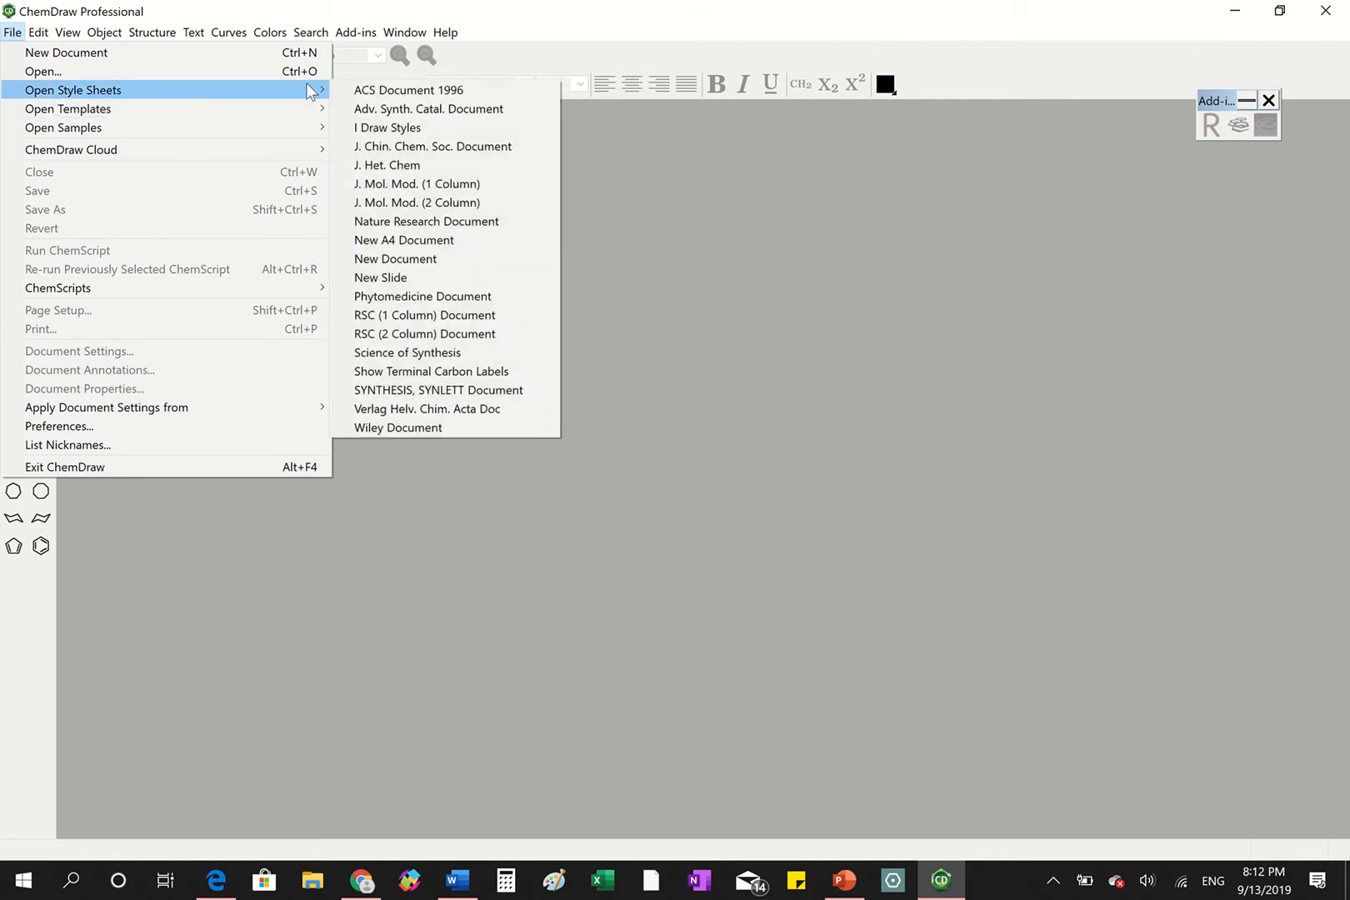
click(375, 87)
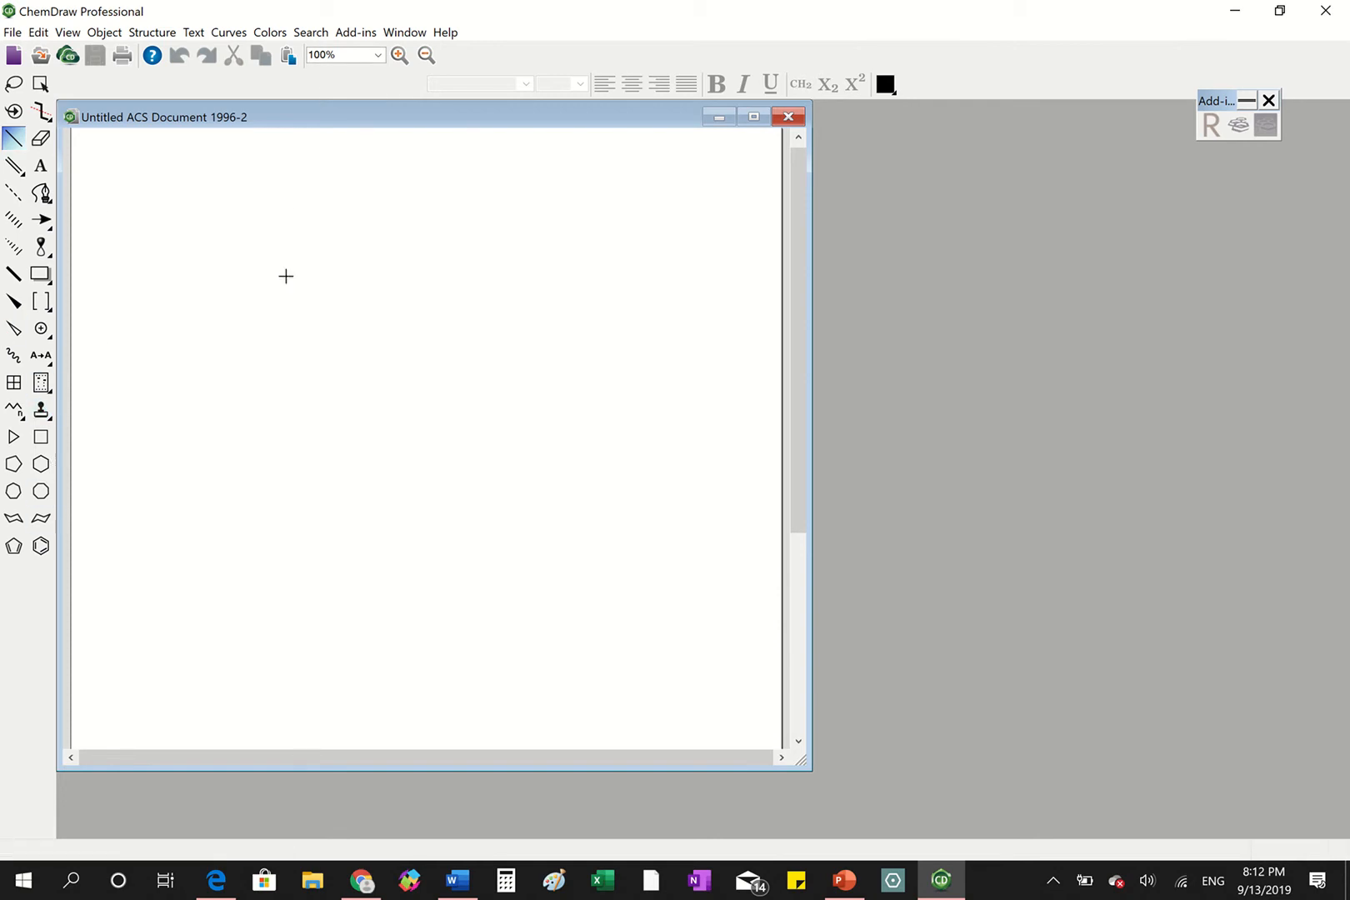
drag(209, 123, 286, 135)
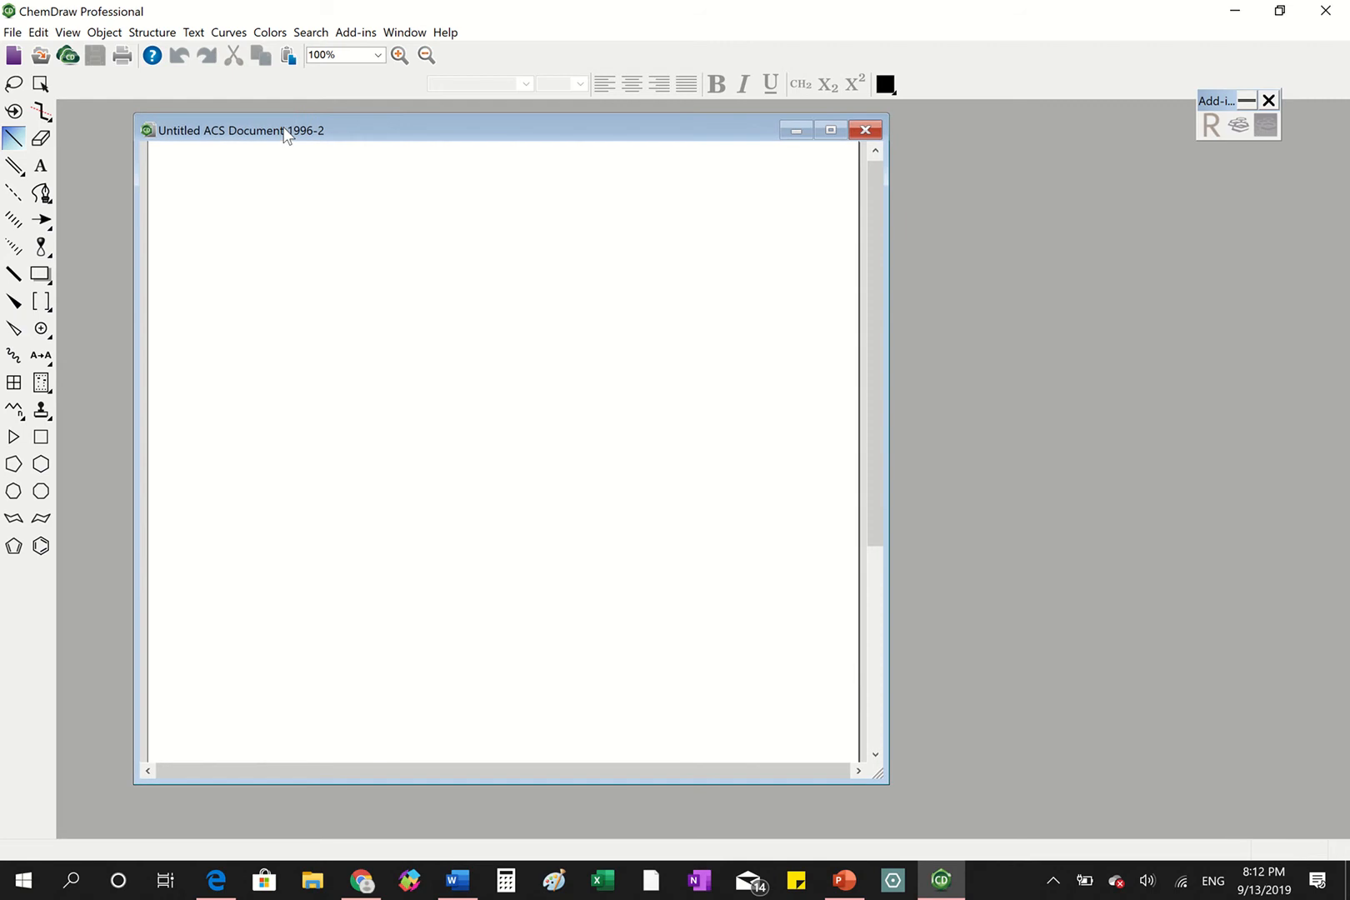
click(15, 32)
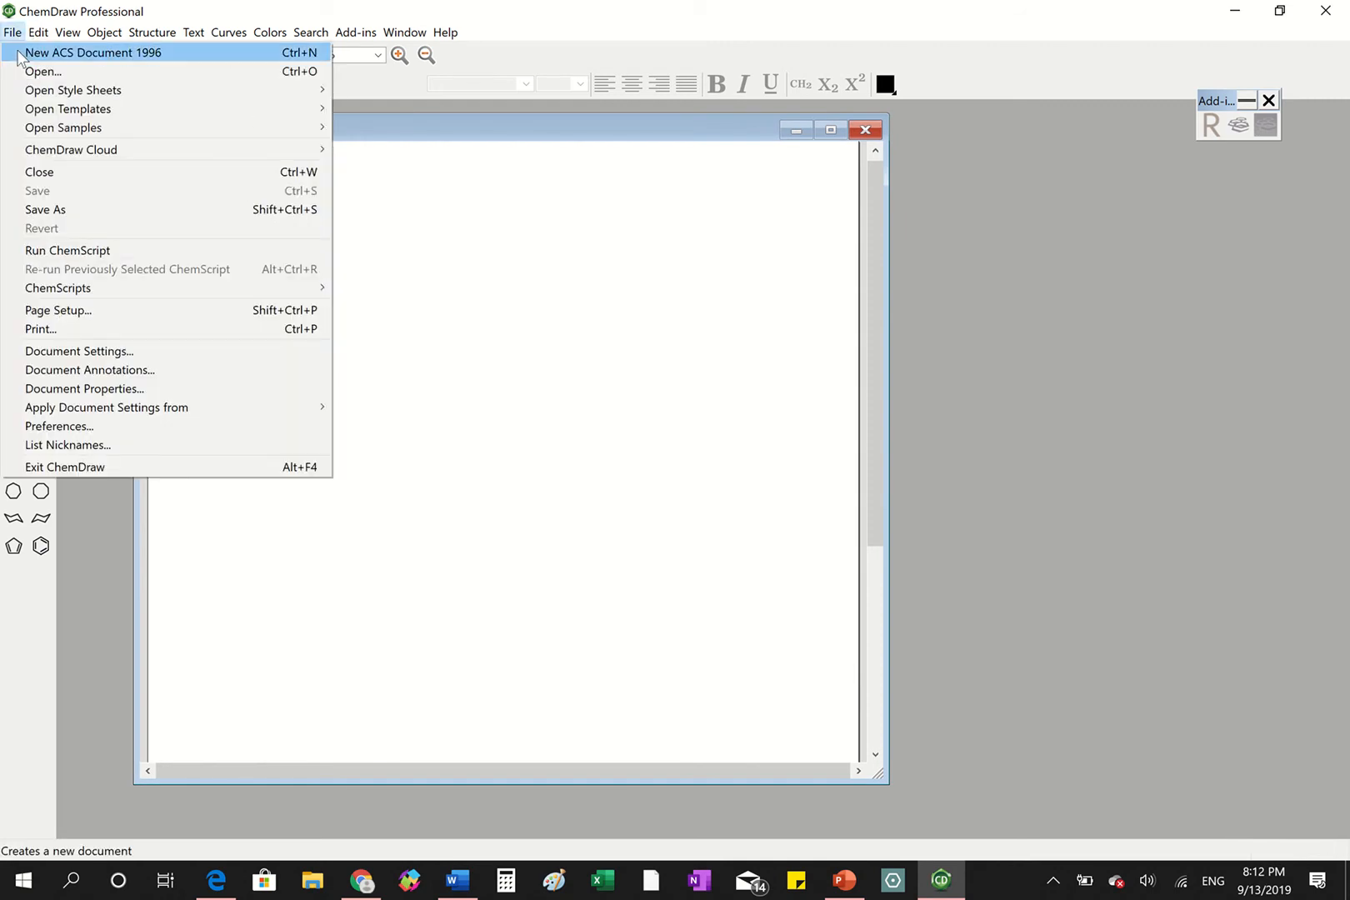
mouse_move(38, 33)
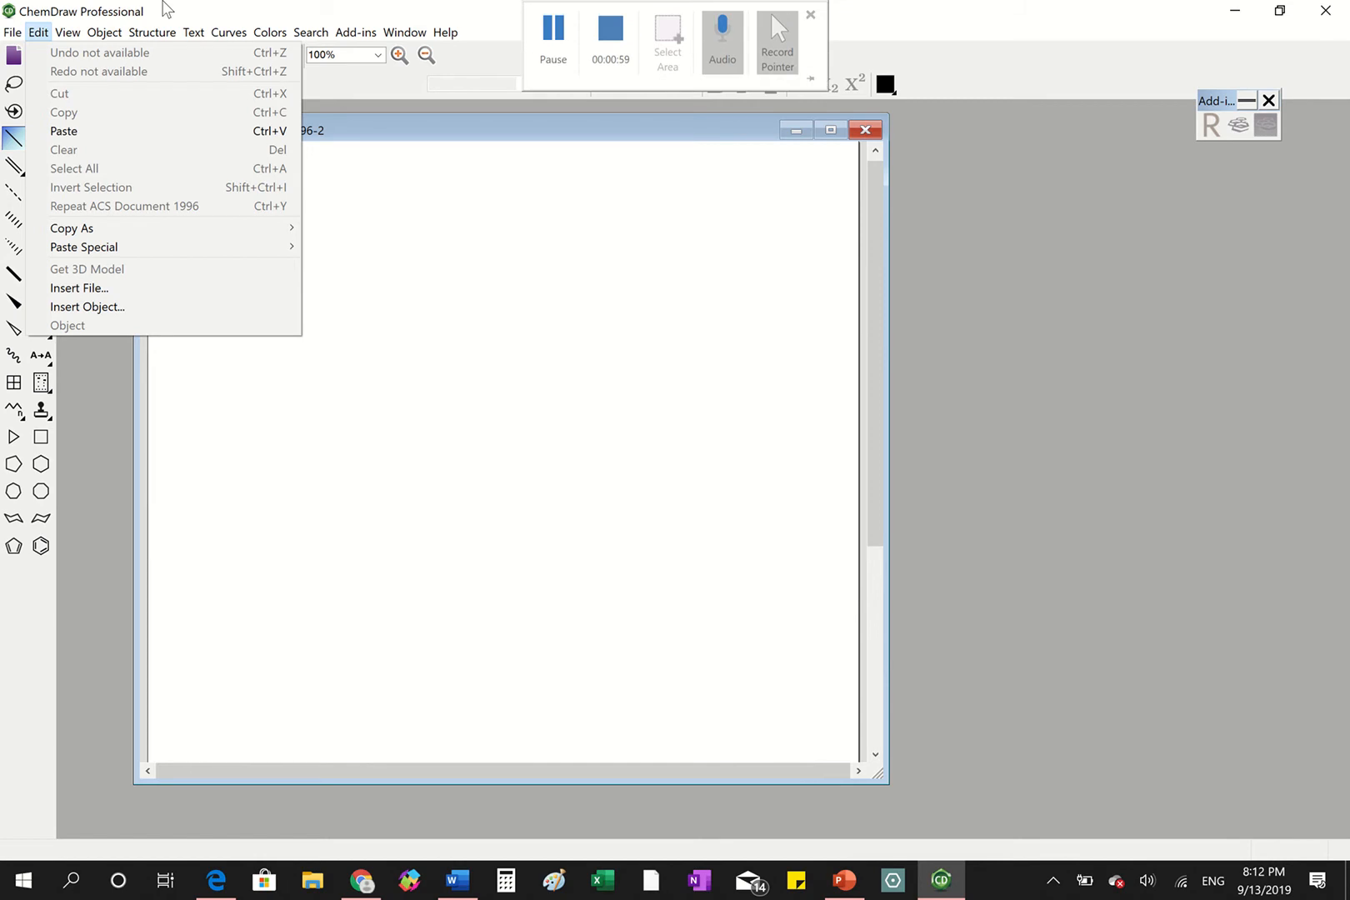
click(163, 2)
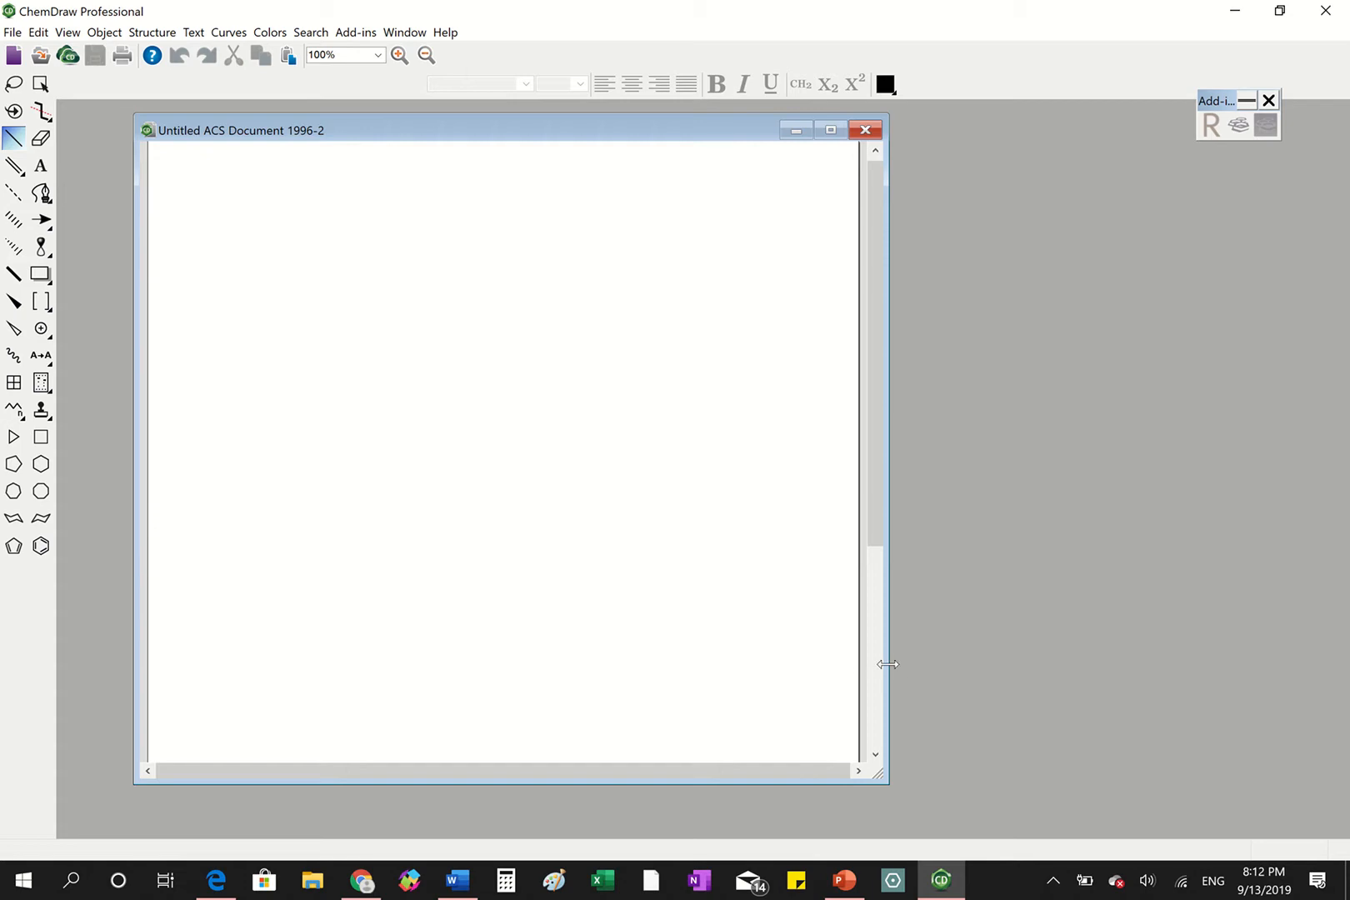
- Widen the document window beyond the page edges and show the crosshair on the page
drag(888, 664, 973, 696)
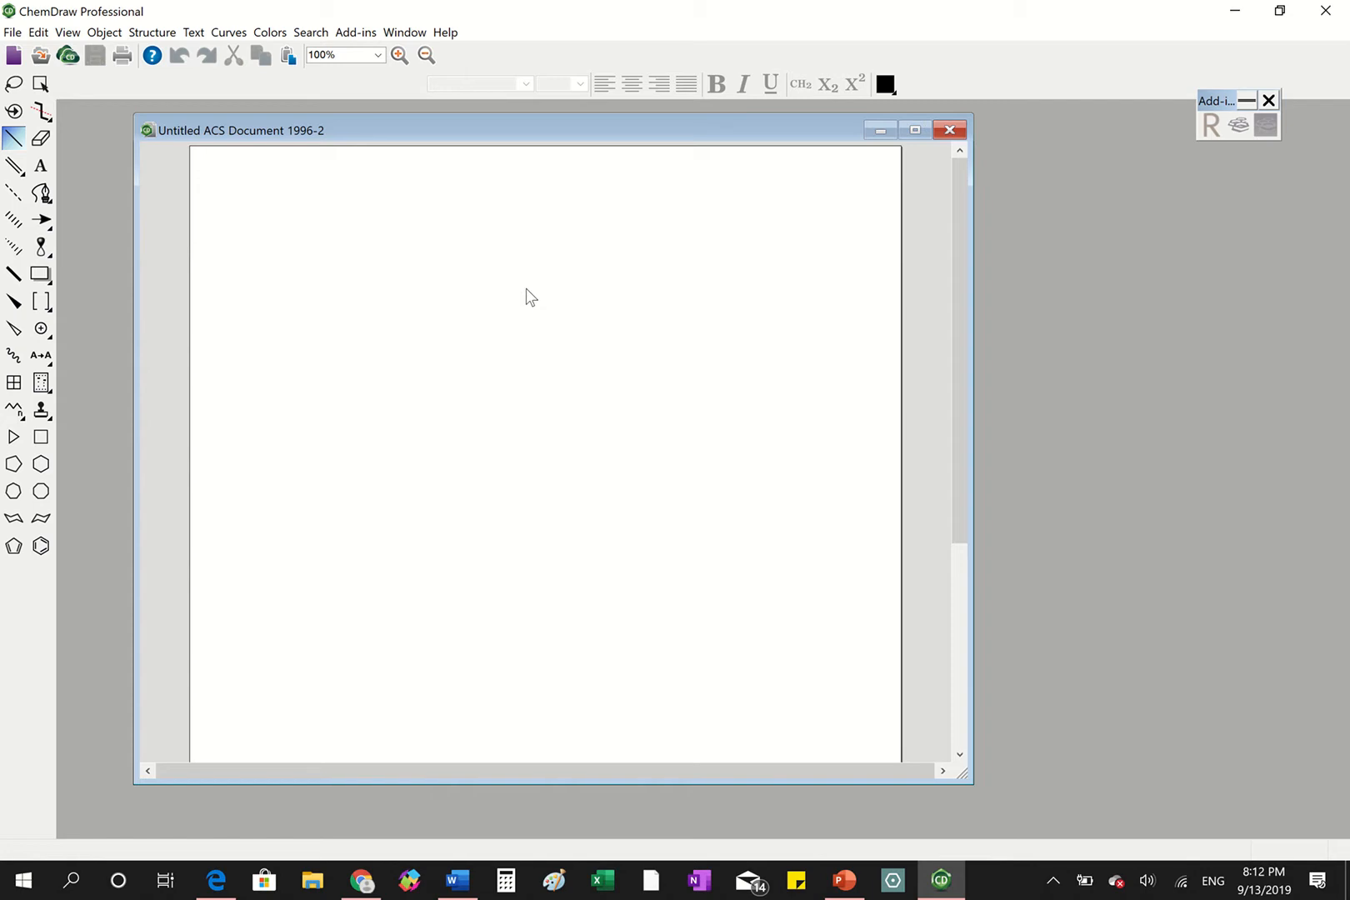
key(ctrl+h)
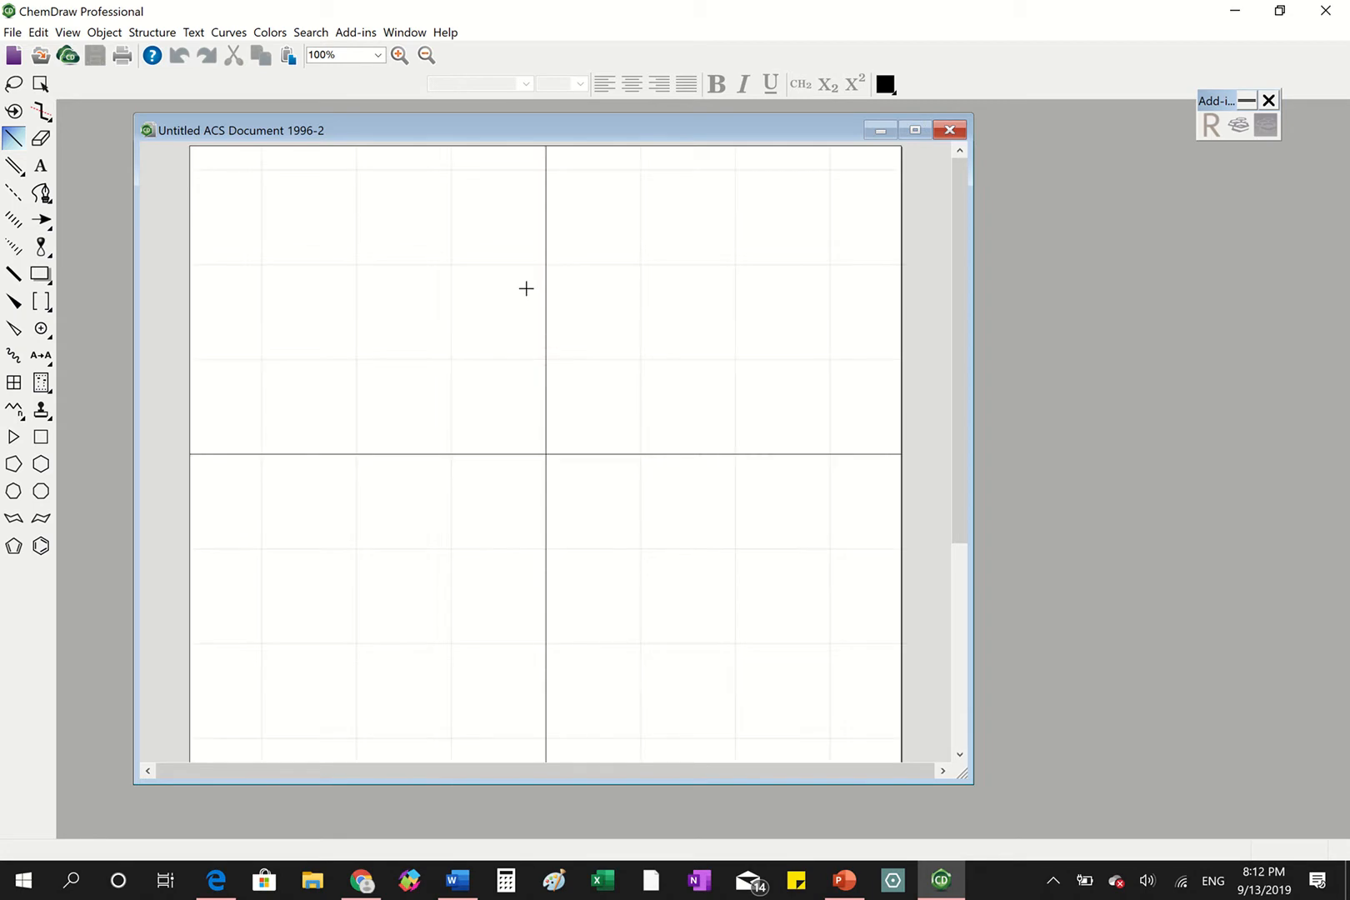
click(137, 35)
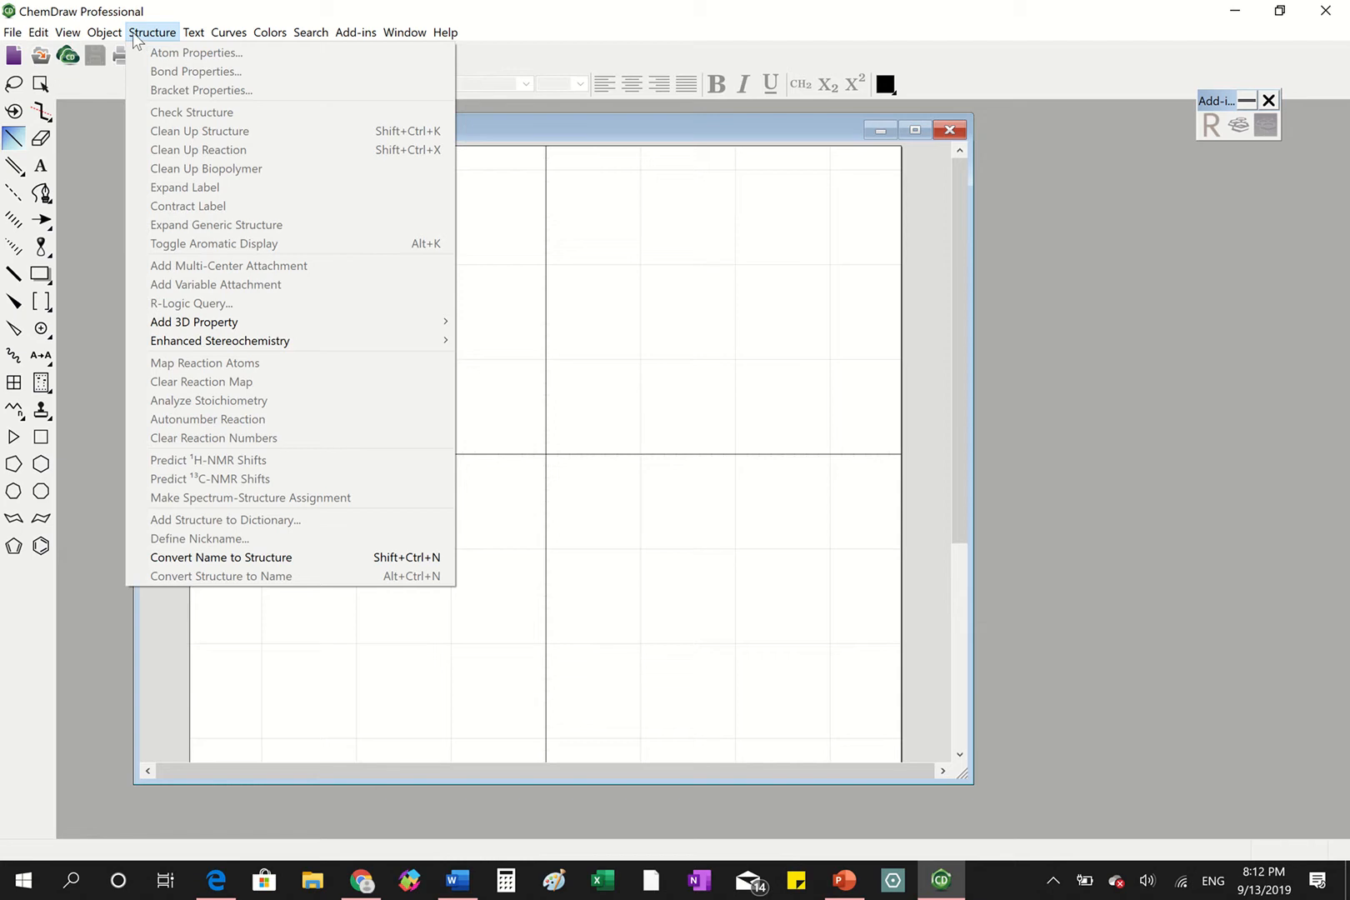
mouse_move(116, 35)
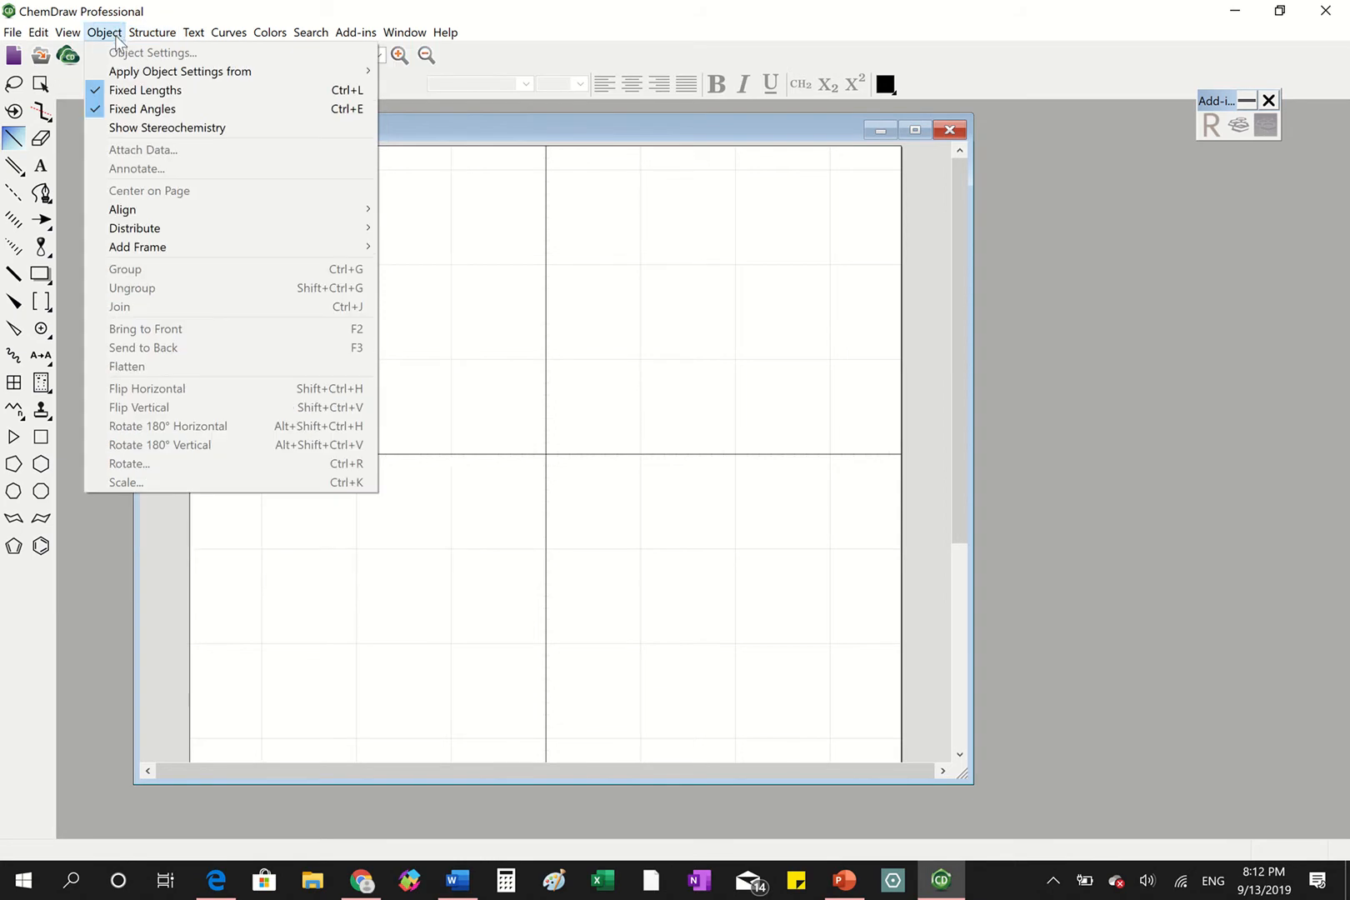
mouse_move(74, 35)
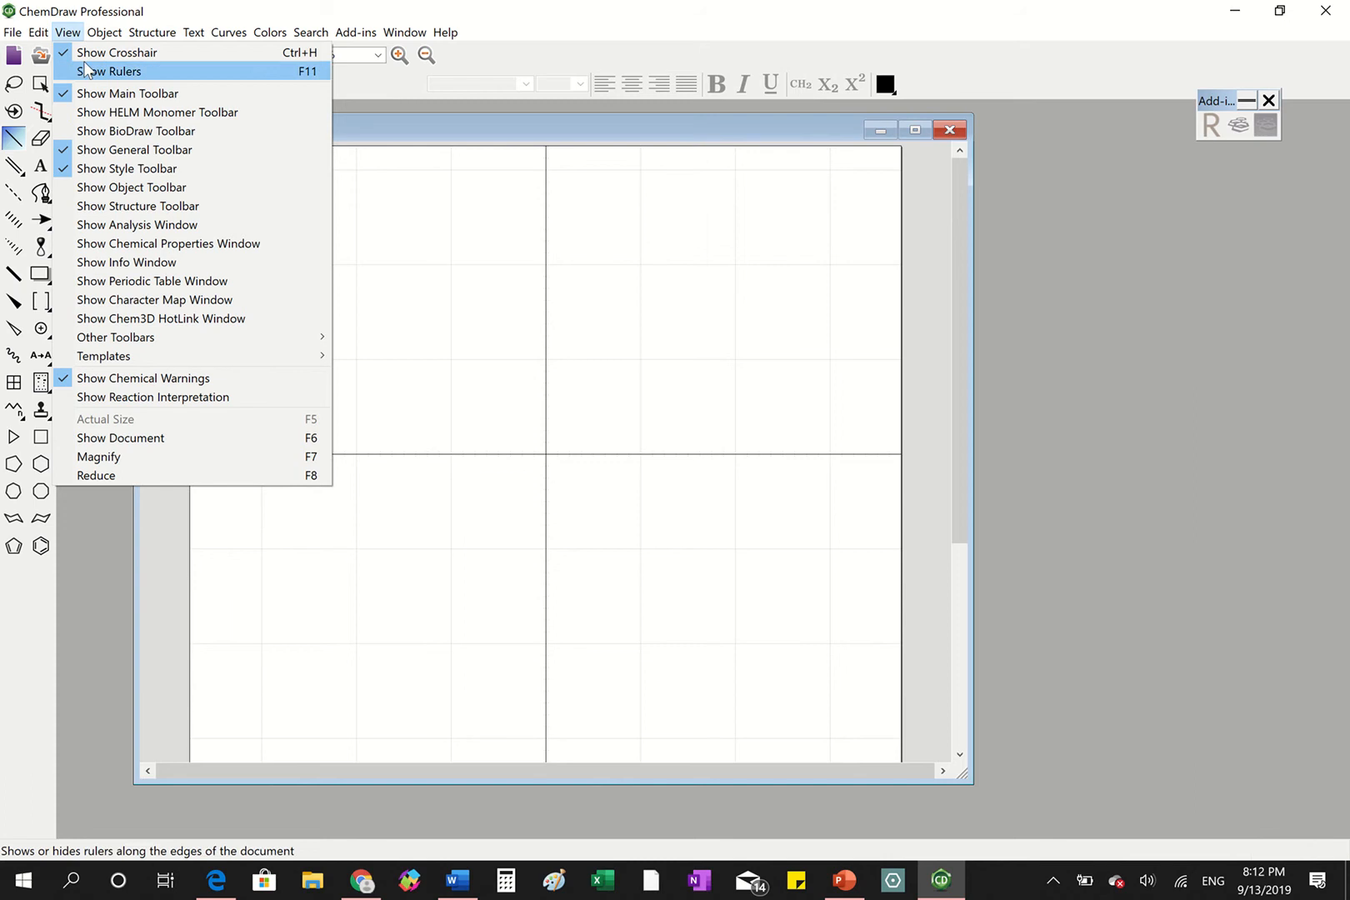
click(198, 6)
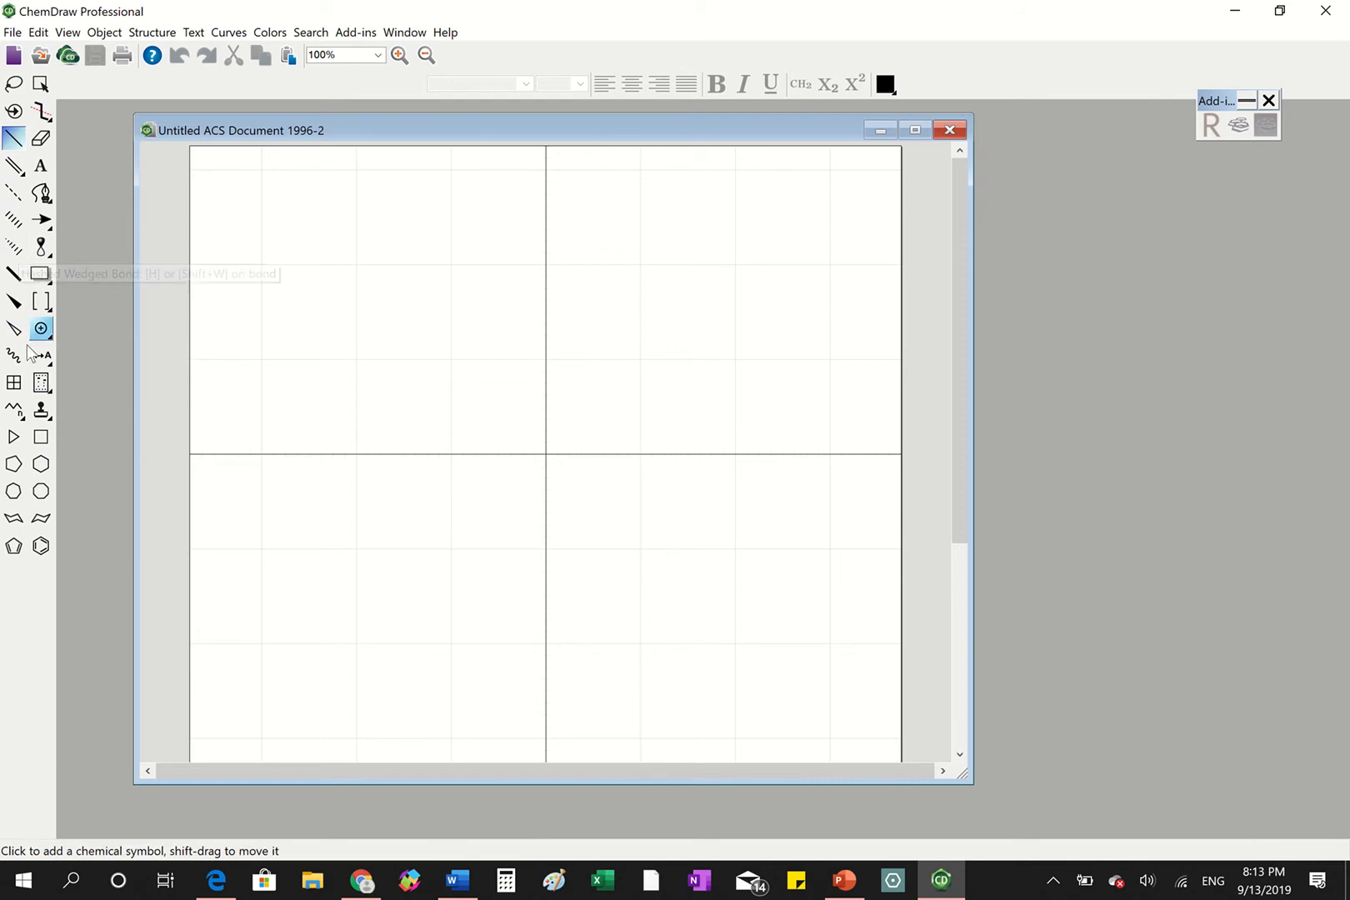
click(16, 164)
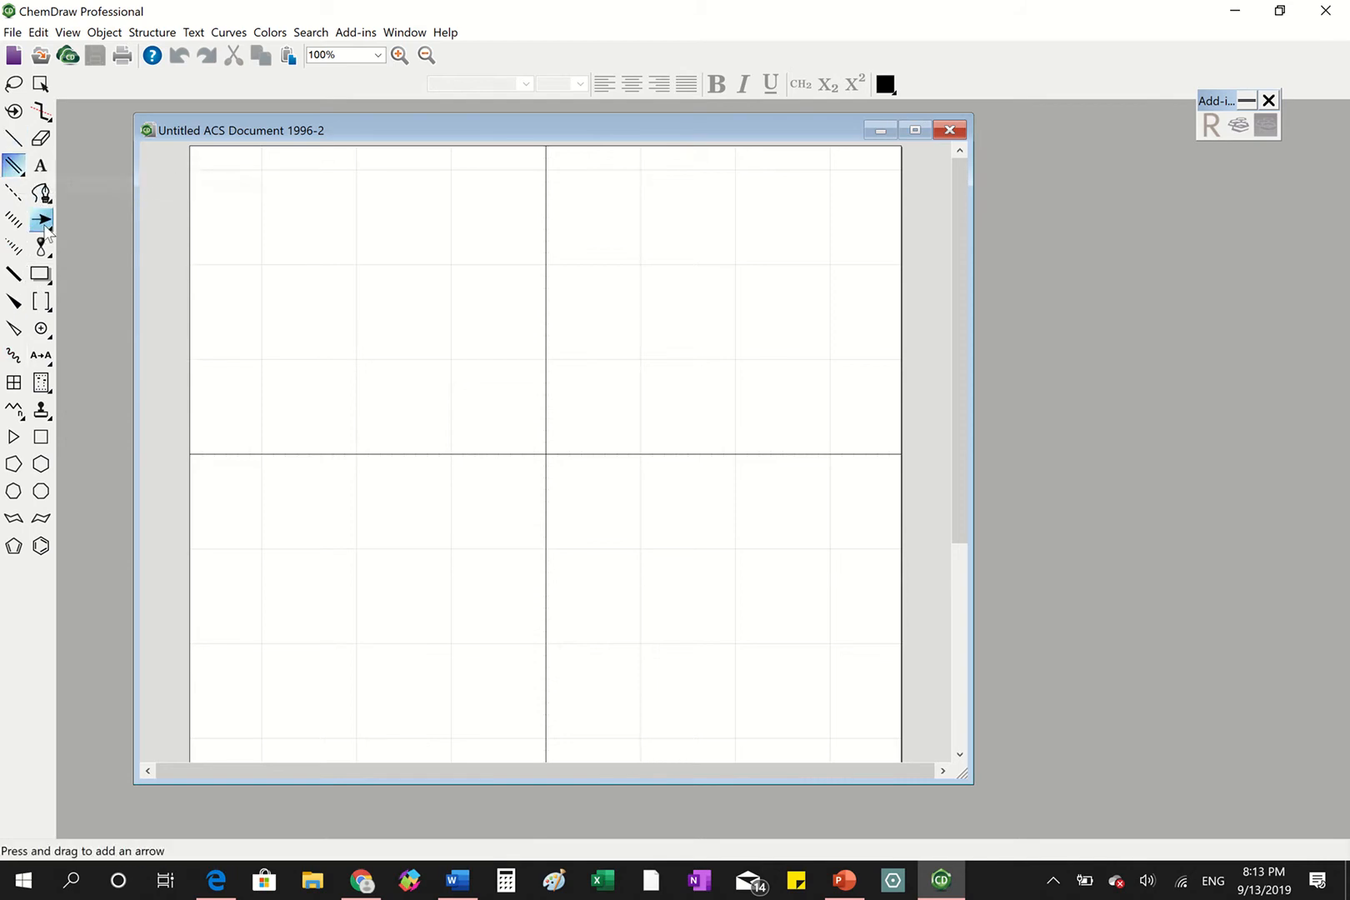
click(46, 230)
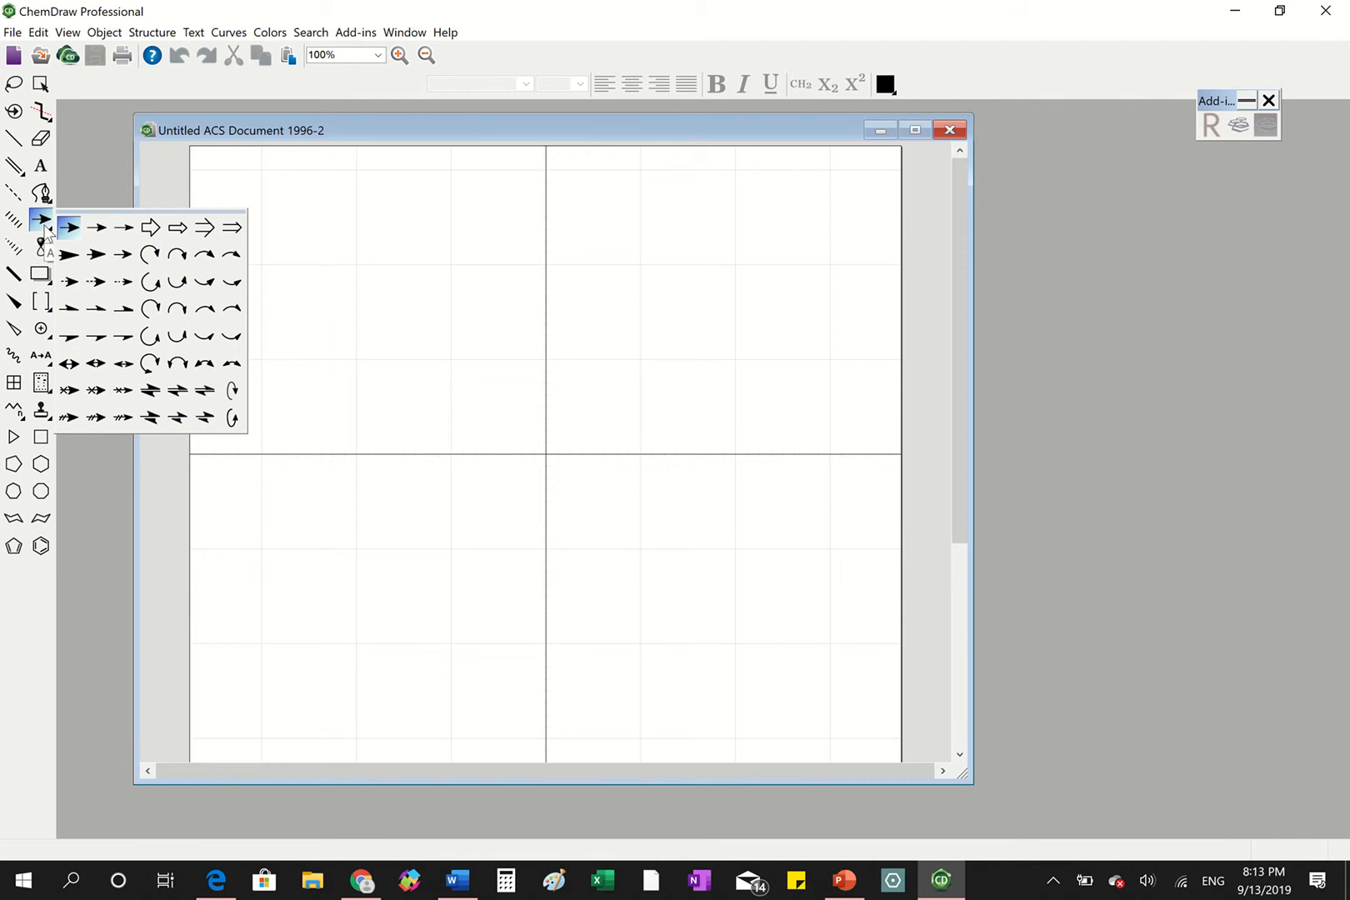
click(40, 331)
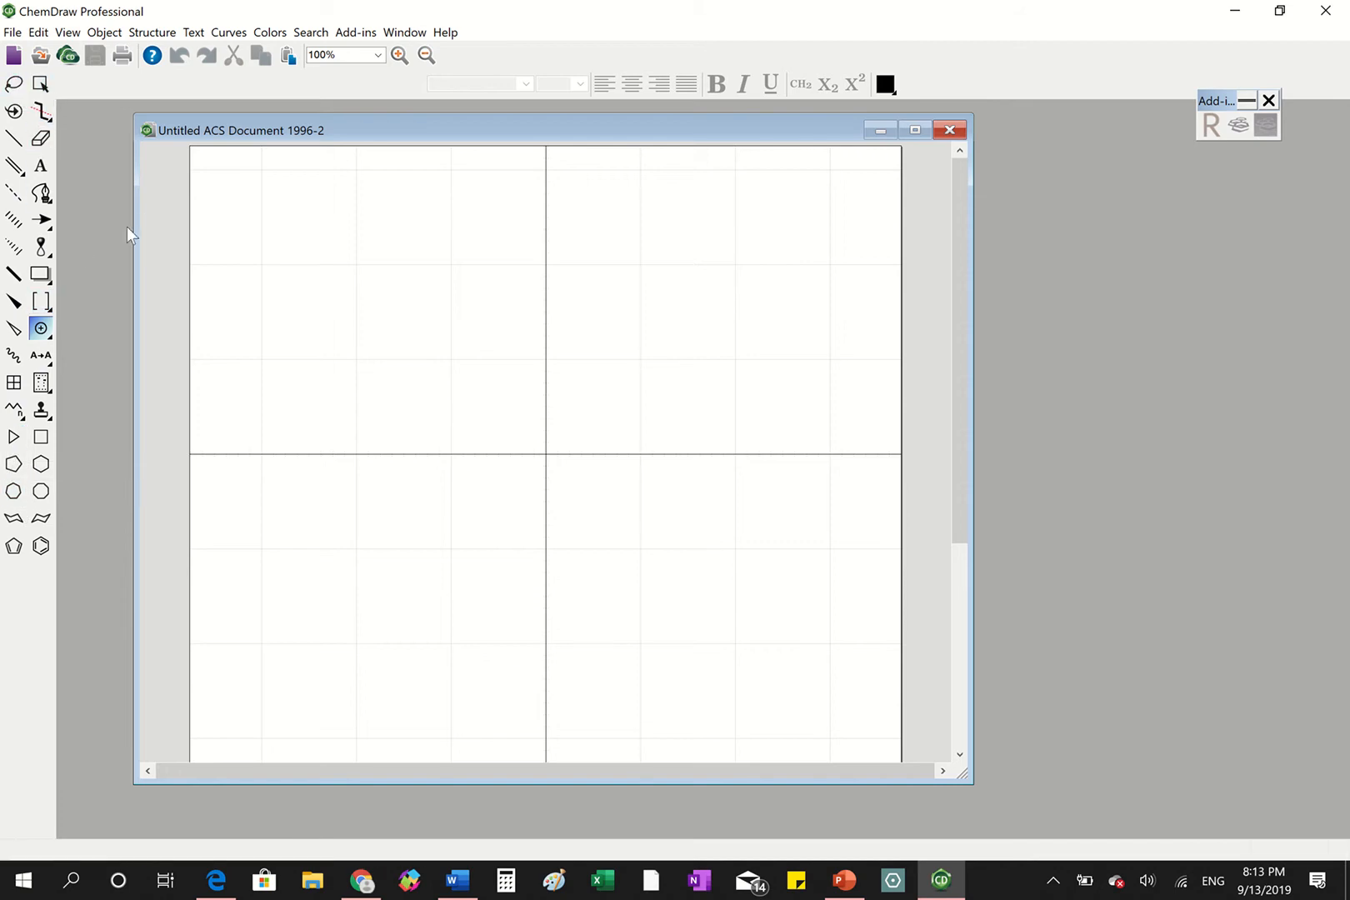
- Draw a two-bond zigzag chain in the upper-left part of the page and label its right end atom OH
click(16, 140)
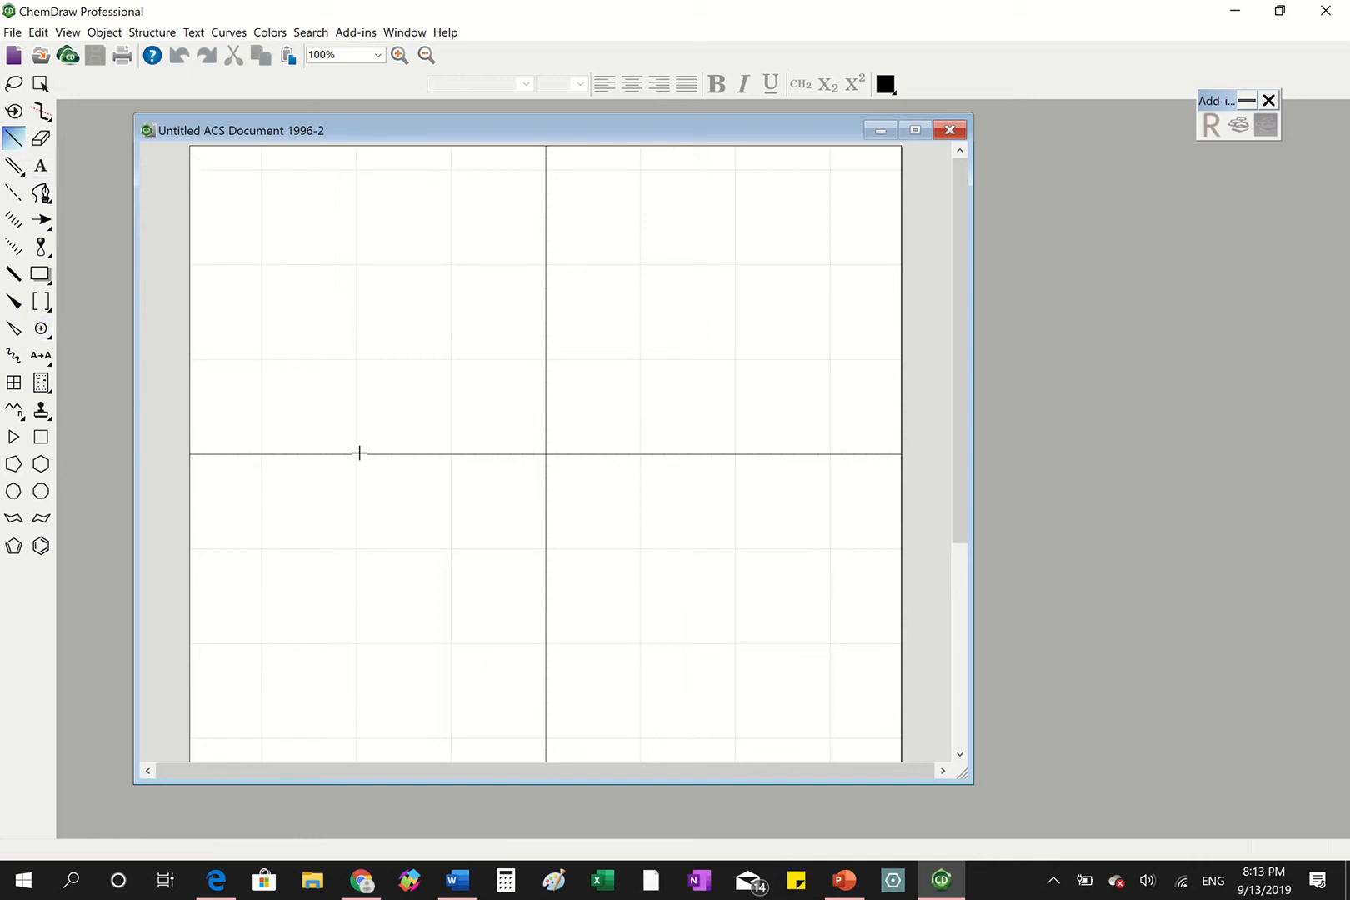
click(340, 280)
mouse_move(357, 270)
mouse_down()
mouse_move(371, 290)
mouse_move(371, 279)
mouse_up()
key(o)
- Try carbon, fluorine and nitrogen in turn on the right end atom of the chain
key(c)
key(f)
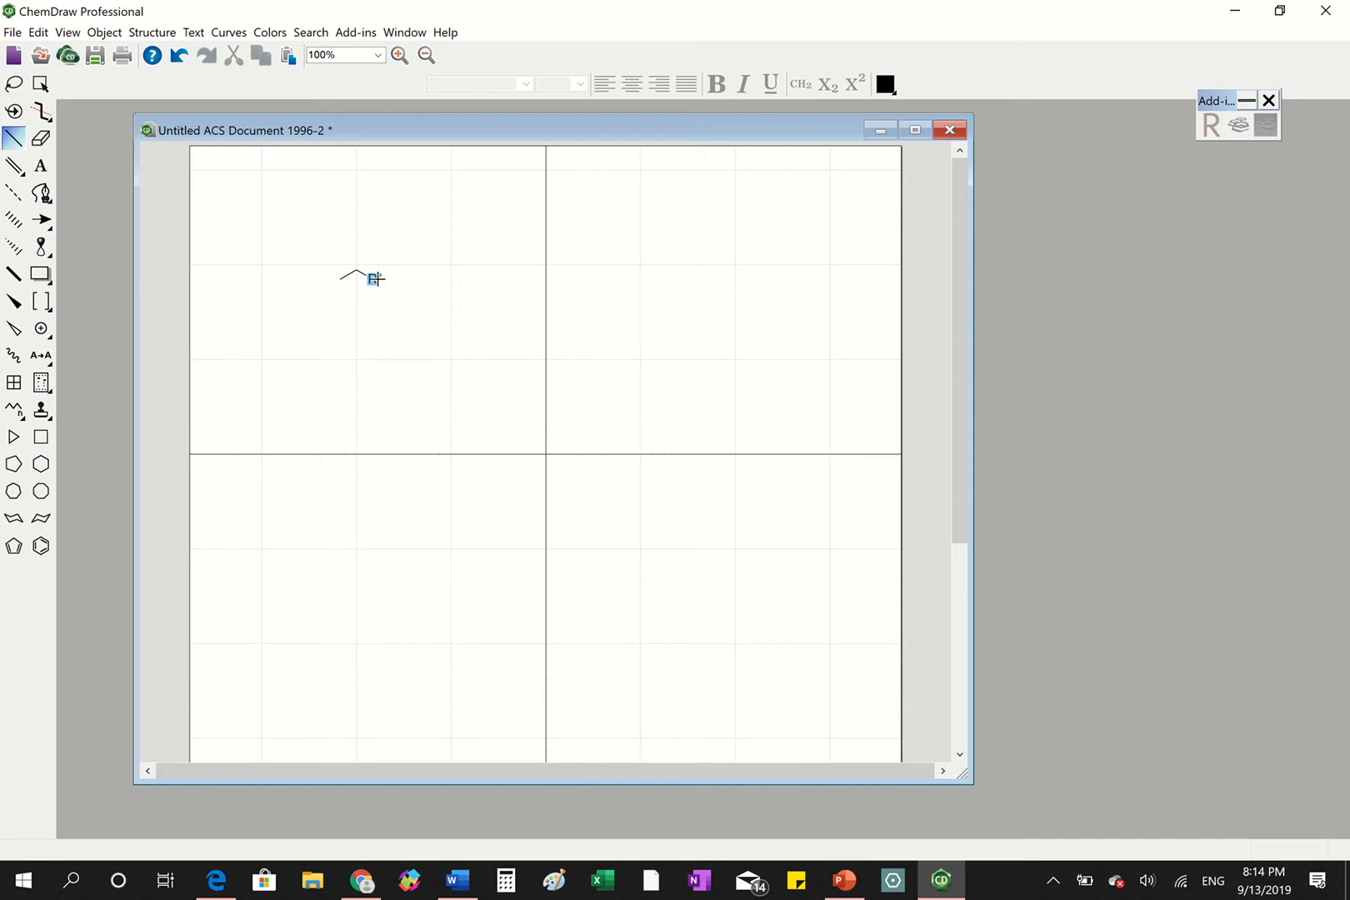
key(n)
- Undo the ring on the end atom, try attaching it once more with the atom as carbon, and return the atom to OH
mouse_move(371, 280)
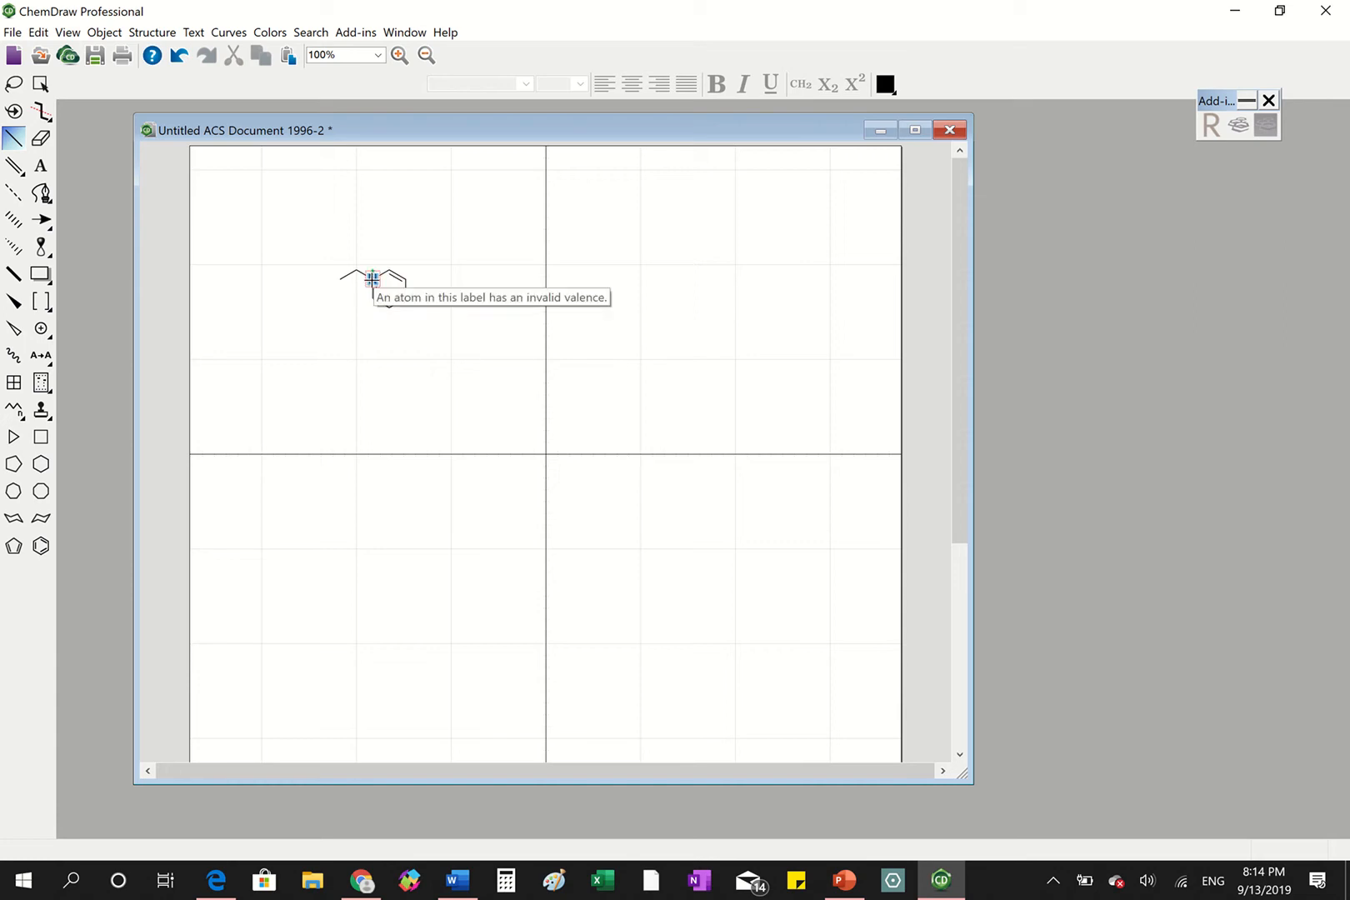
key(ctrl+z)
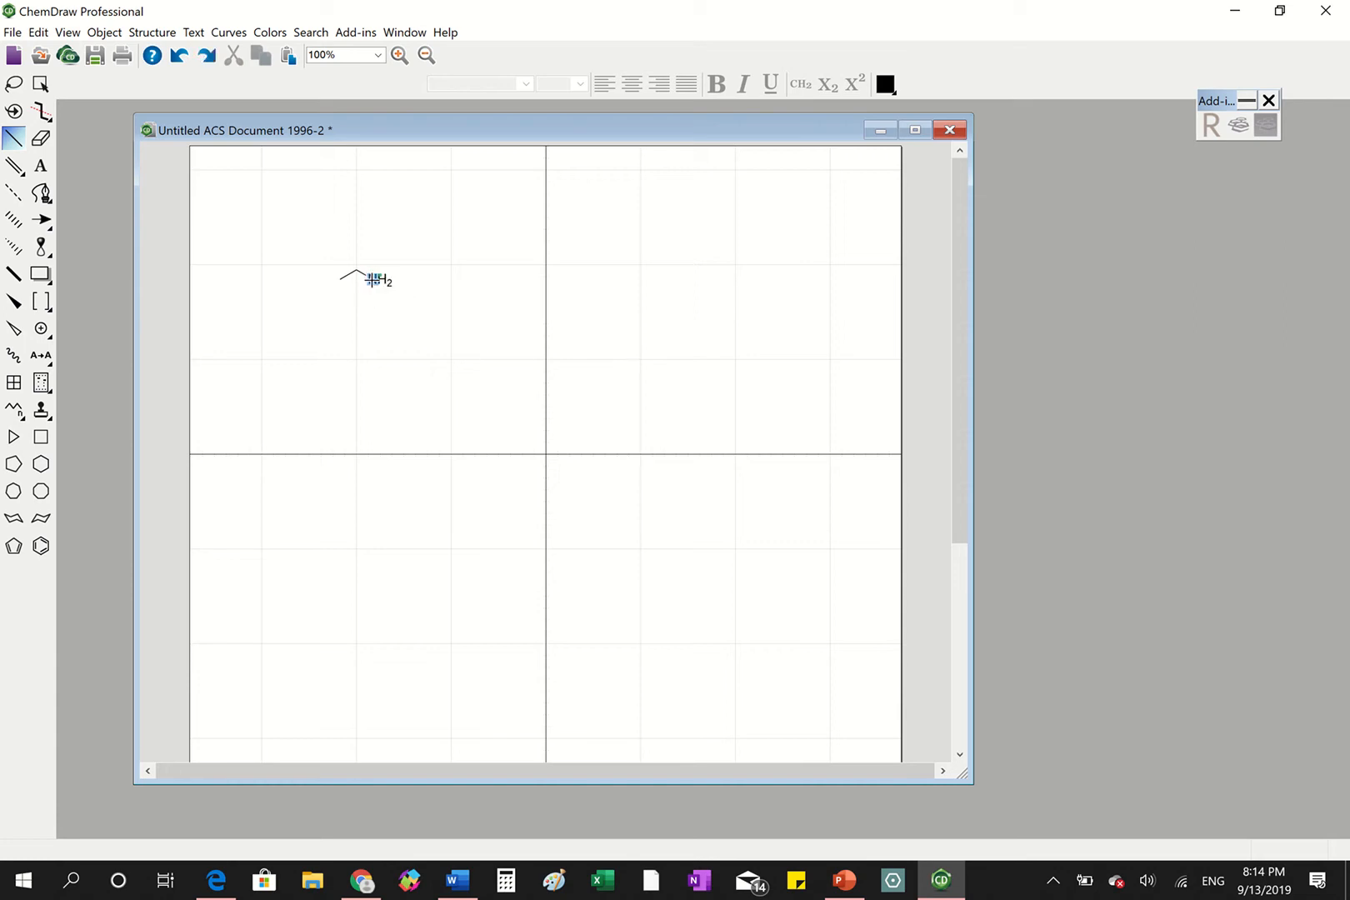
key(c)
key(3)
key(ctrl+z)
click(373, 279)
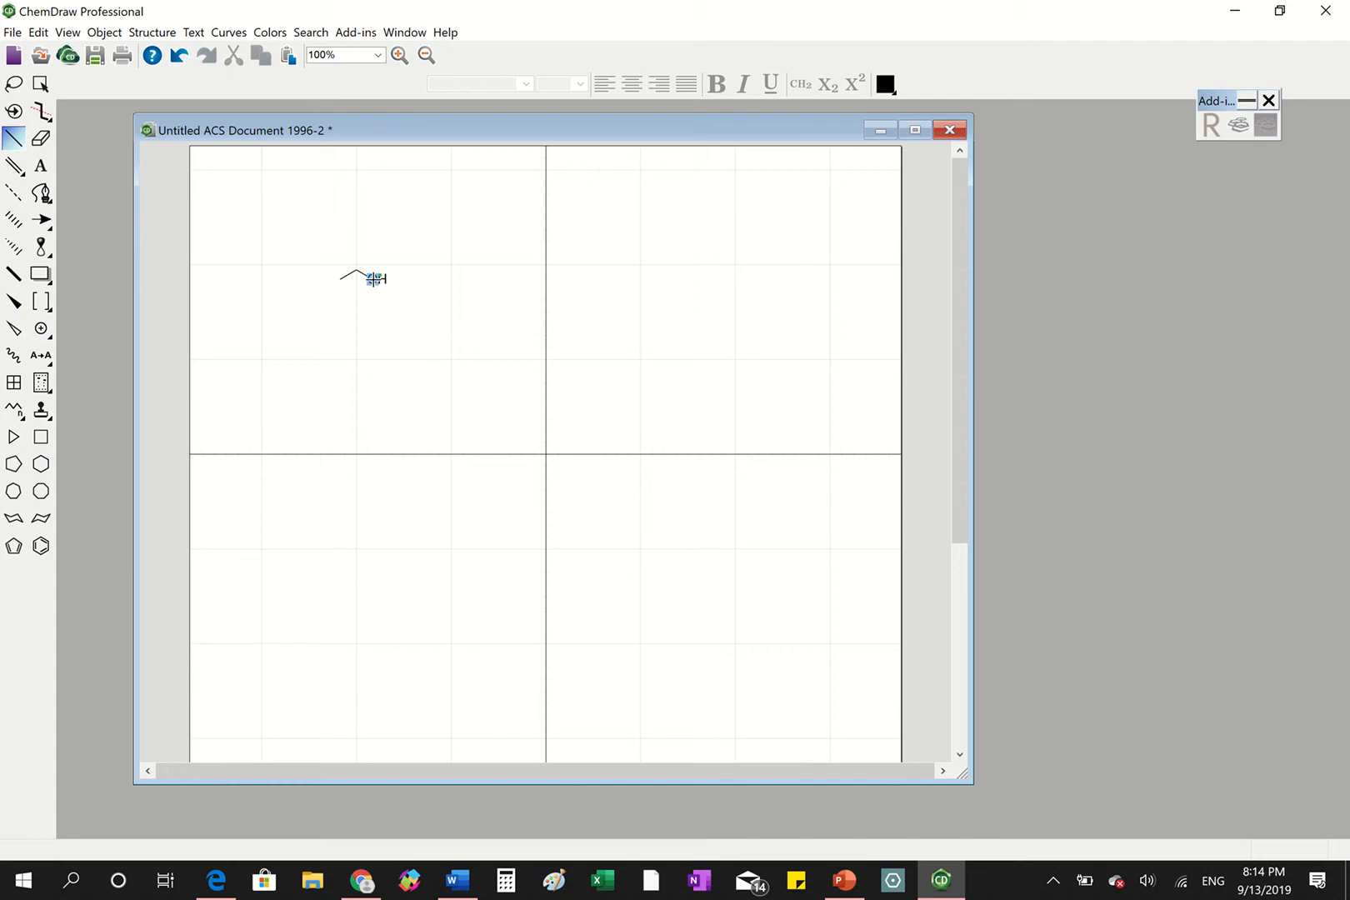
- Add the text caption "ethanol" below the chain structure and nudge it slightly upward
click(41, 166)
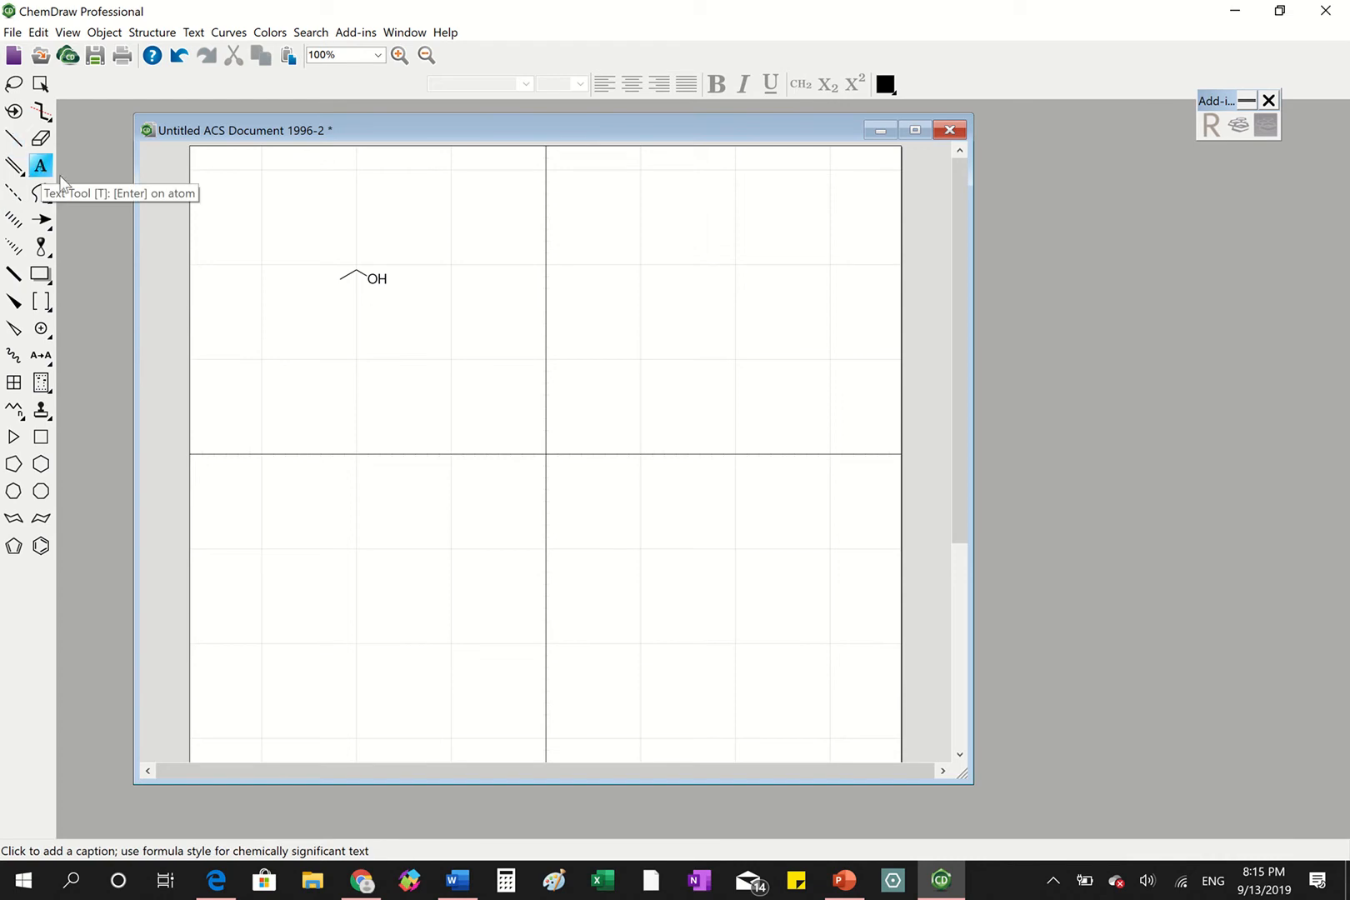
click(340, 309)
text(C)
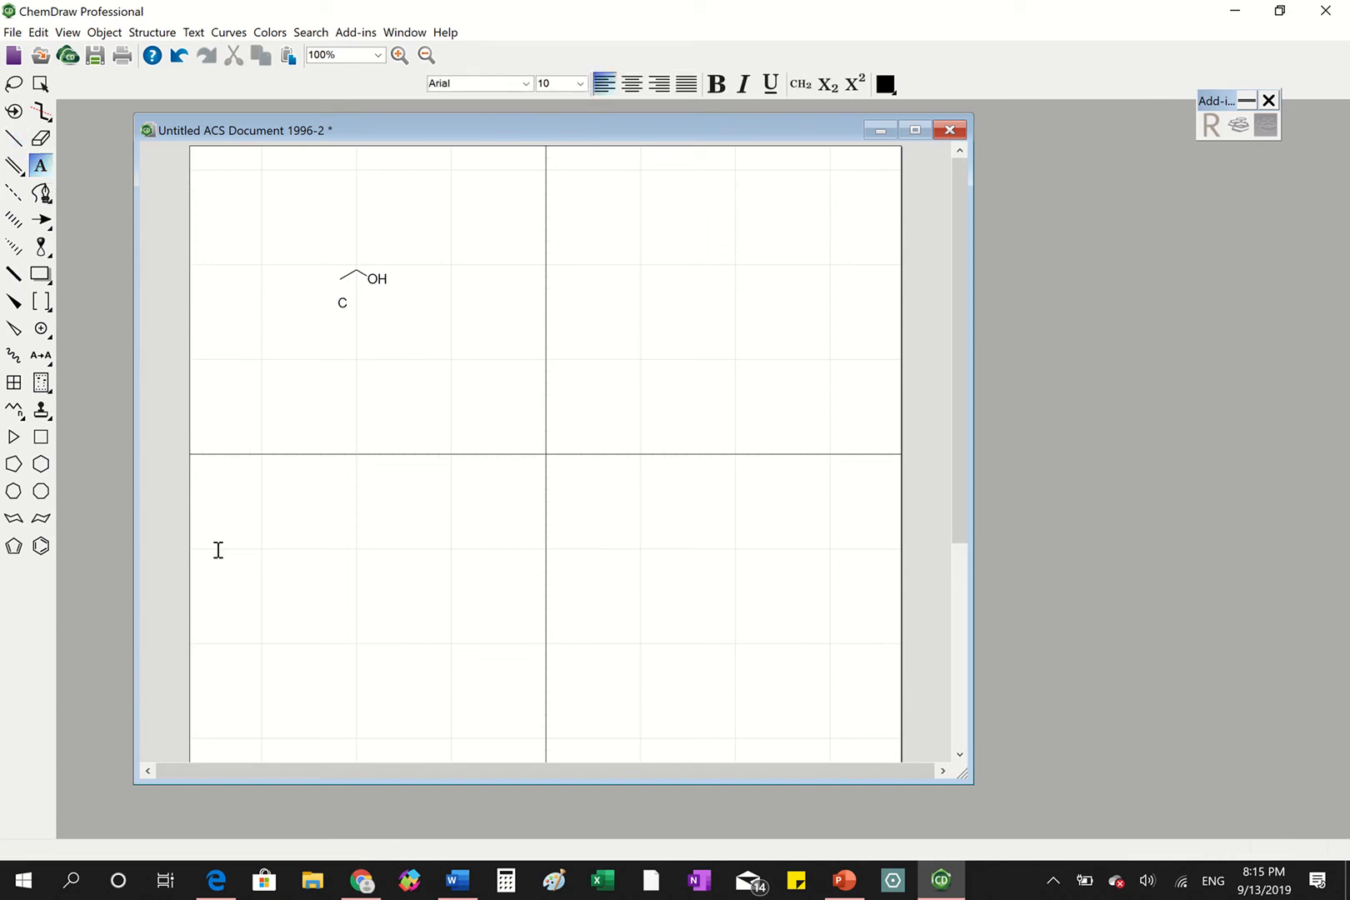
text(H3)
key(BackSpace)
text(ethanol)
click(17, 83)
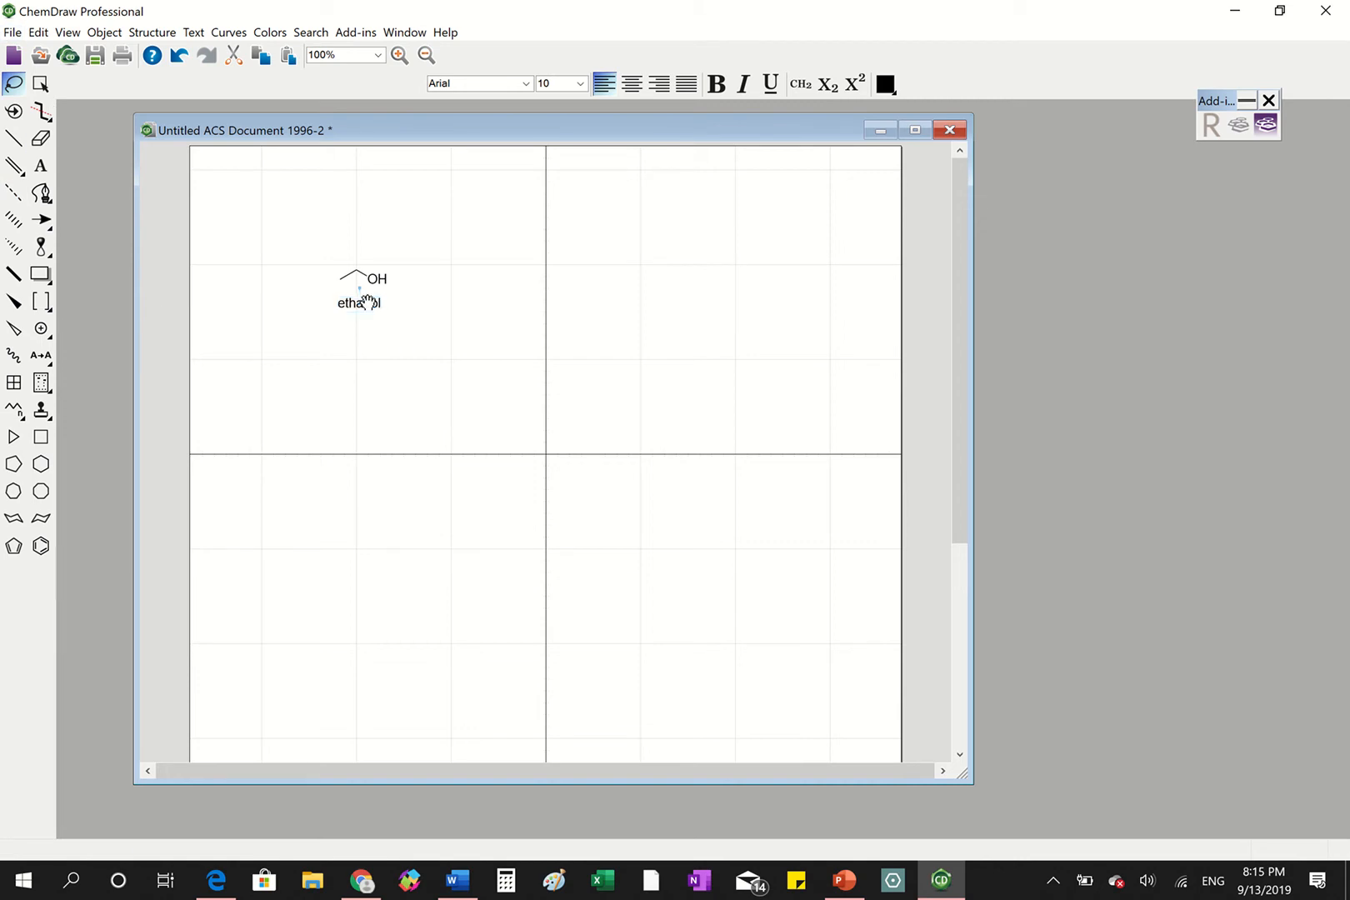
mouse_move(365, 301)
mouse_down()
mouse_move(399, 334)
mouse_move(232, 253)
mouse_move(365, 301)
mouse_up()
- Draw a bent two-bond water molecule to the left of ethanol, with O as the middle atom and H at both ends
click(13, 137)
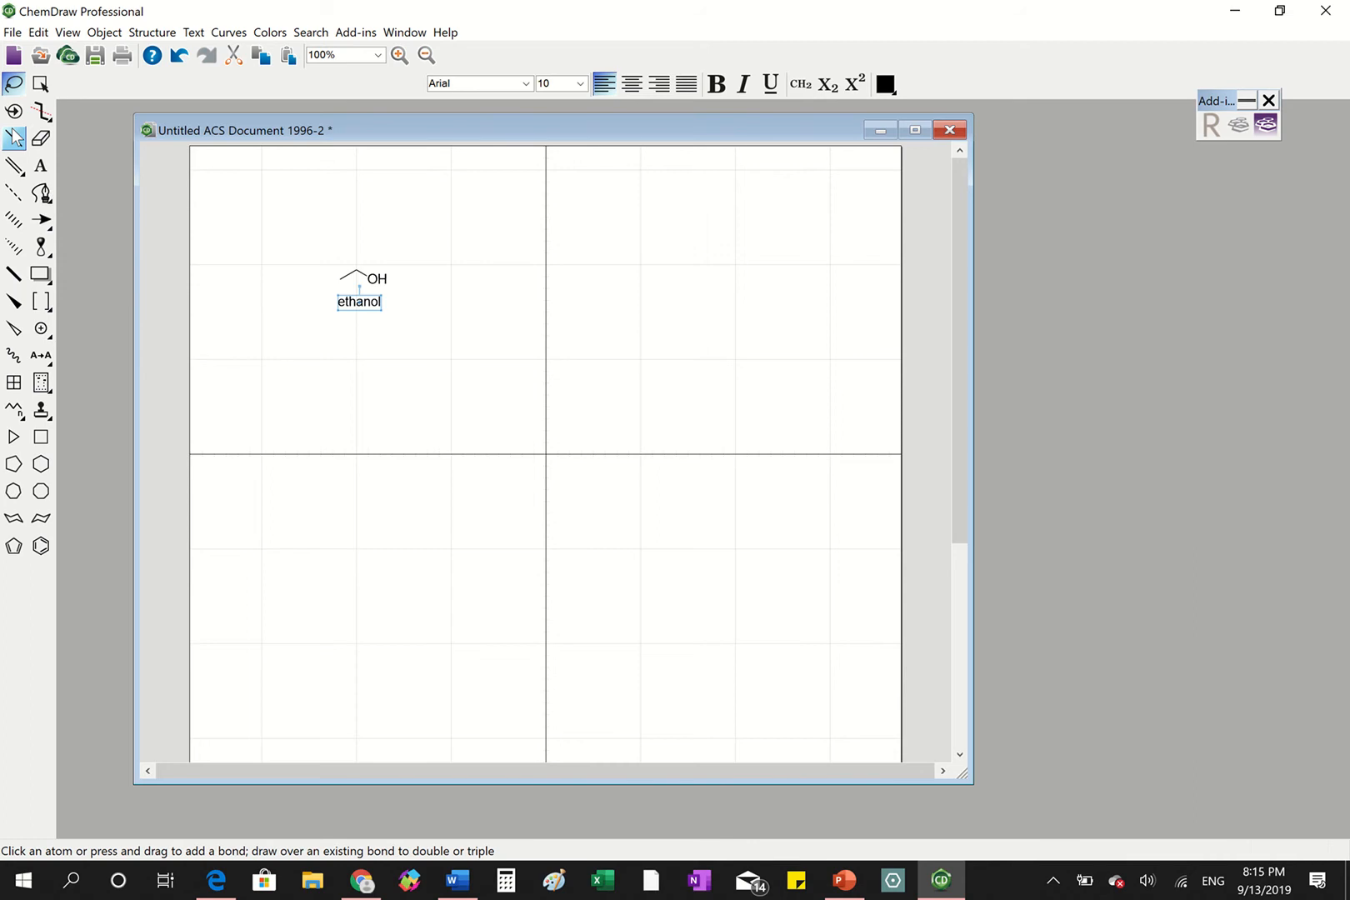
click(251, 274)
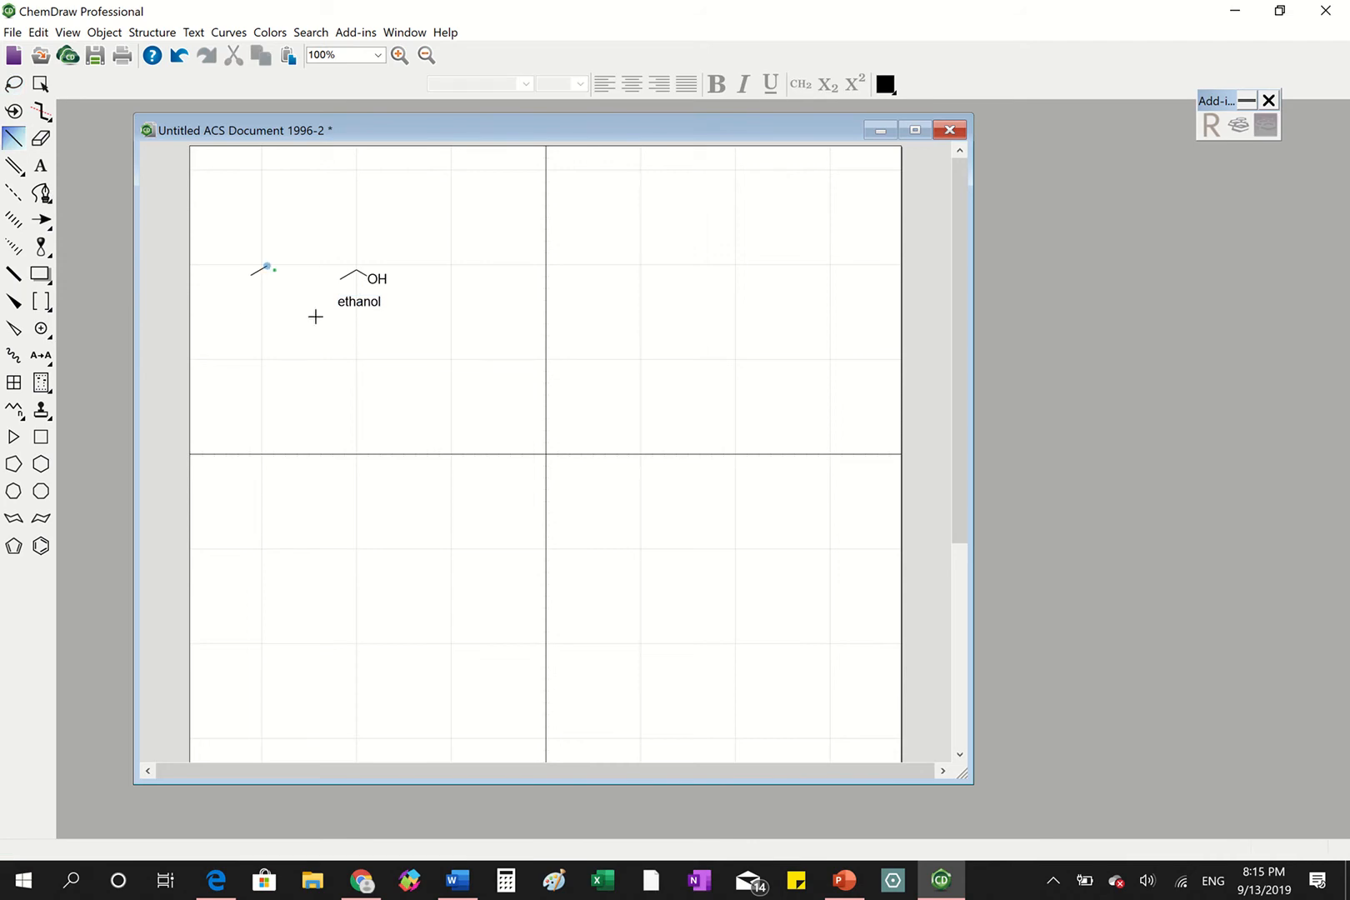
click(267, 267)
key(h)
key(o)
- Move the water molecule slightly down so it lines up with the ethanol structure, and clear the selection
click(13, 83)
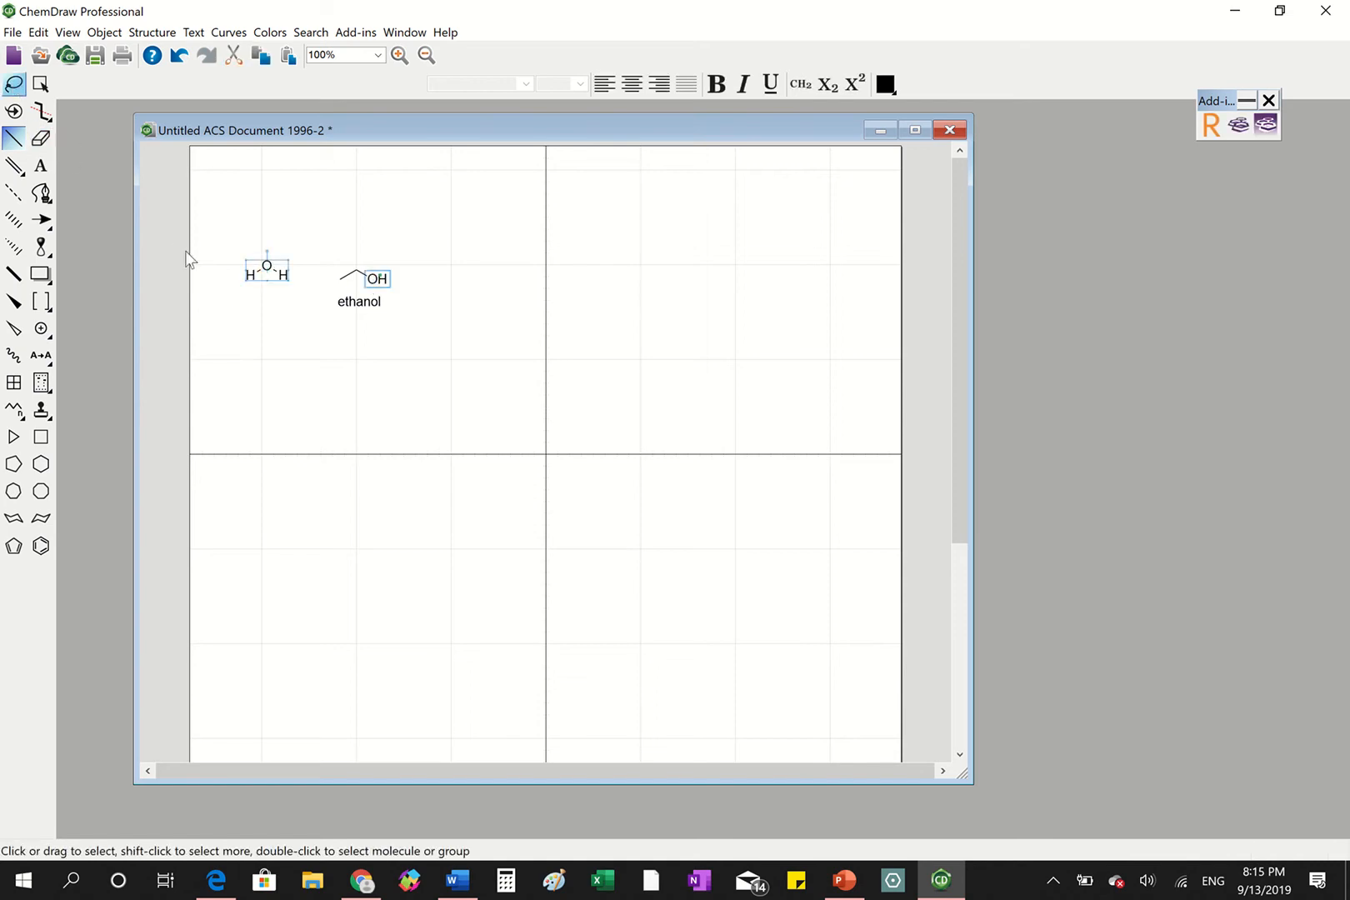
mouse_move(257, 269)
mouse_down()
mouse_move(270, 283)
mouse_move(255, 273)
mouse_up()
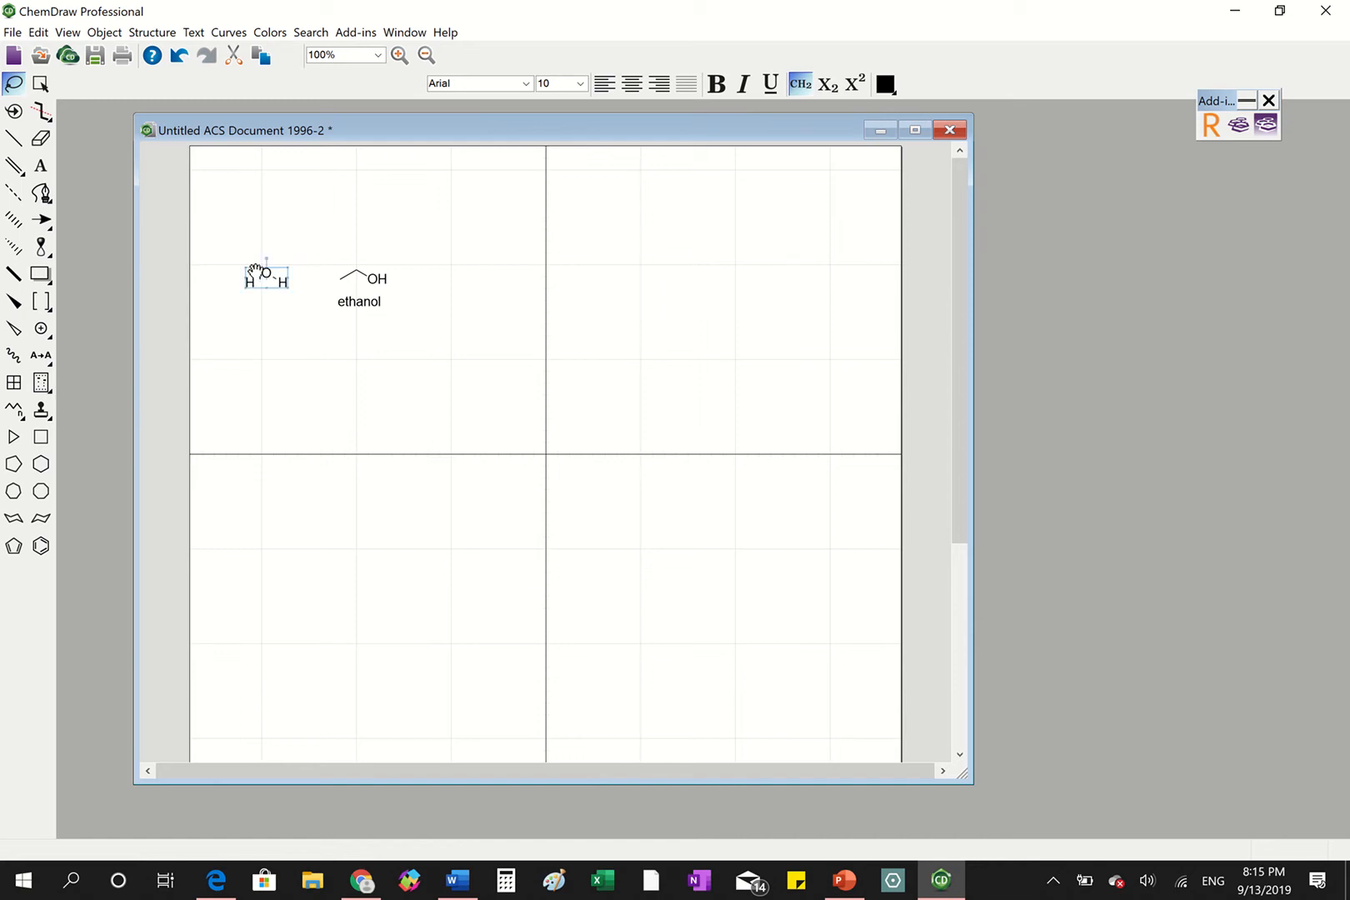
click(364, 312)
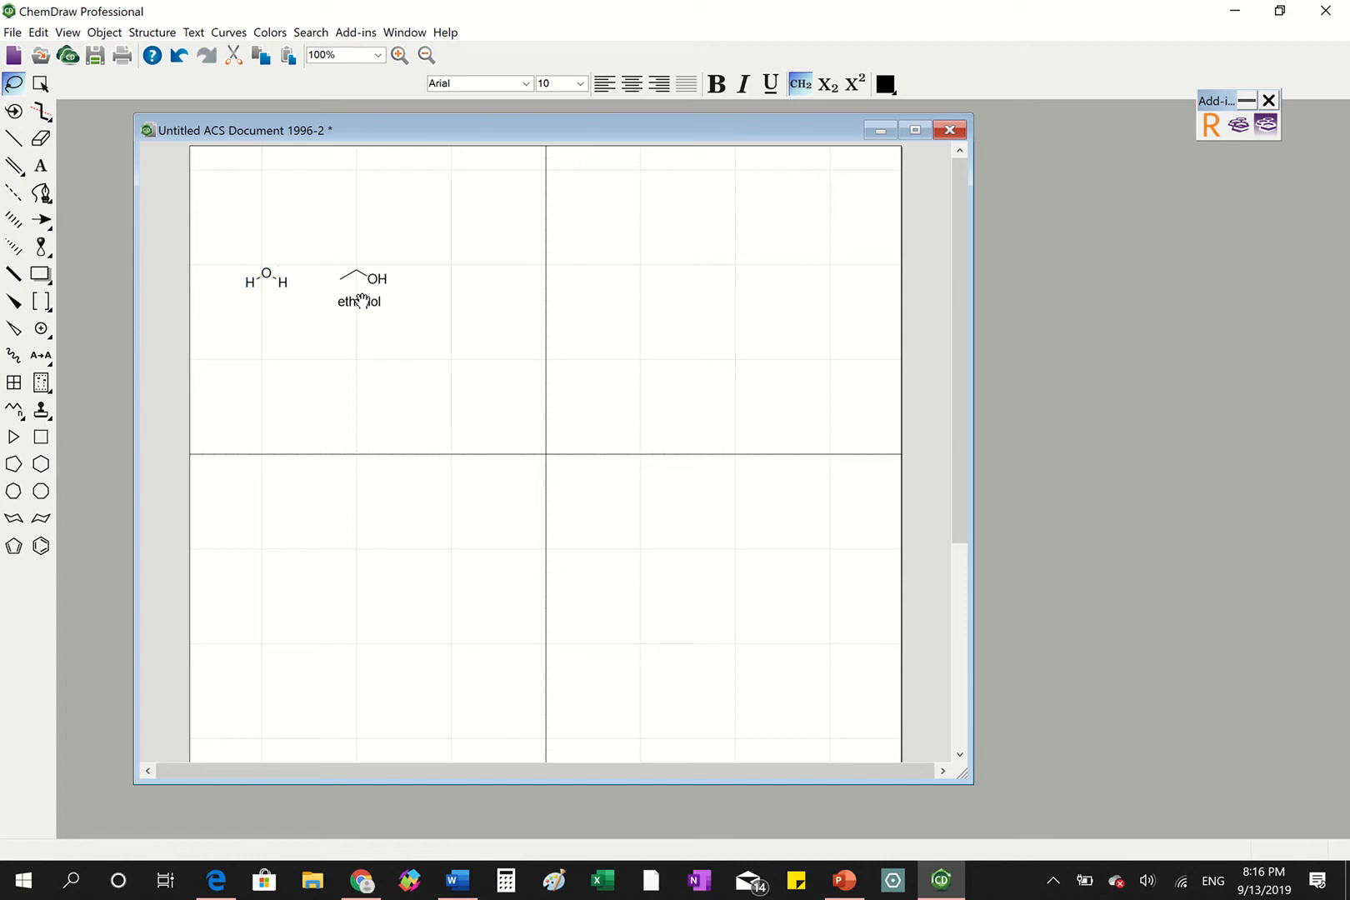
click(40, 168)
click(261, 345)
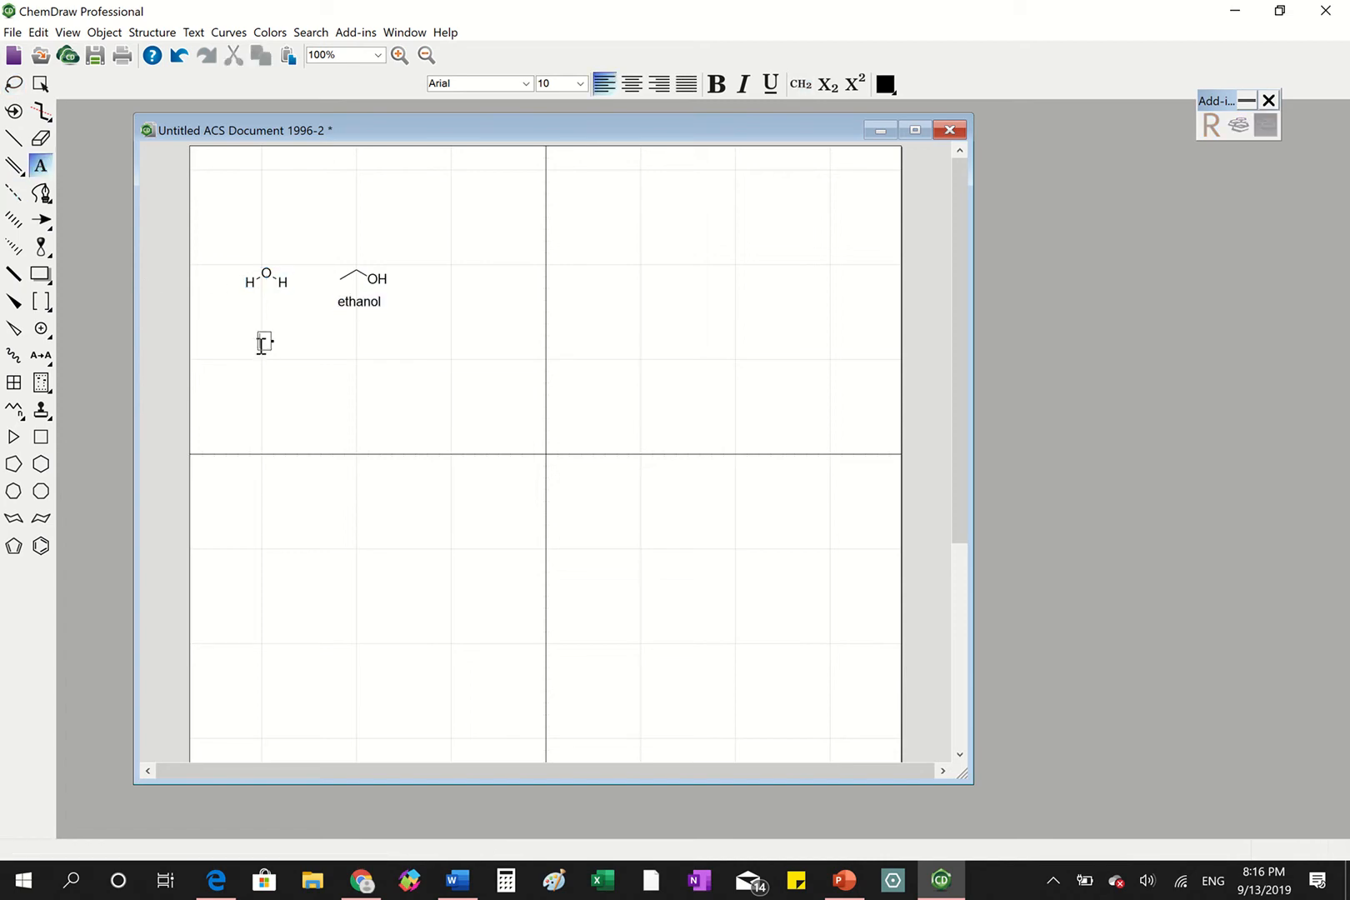
click(252, 302)
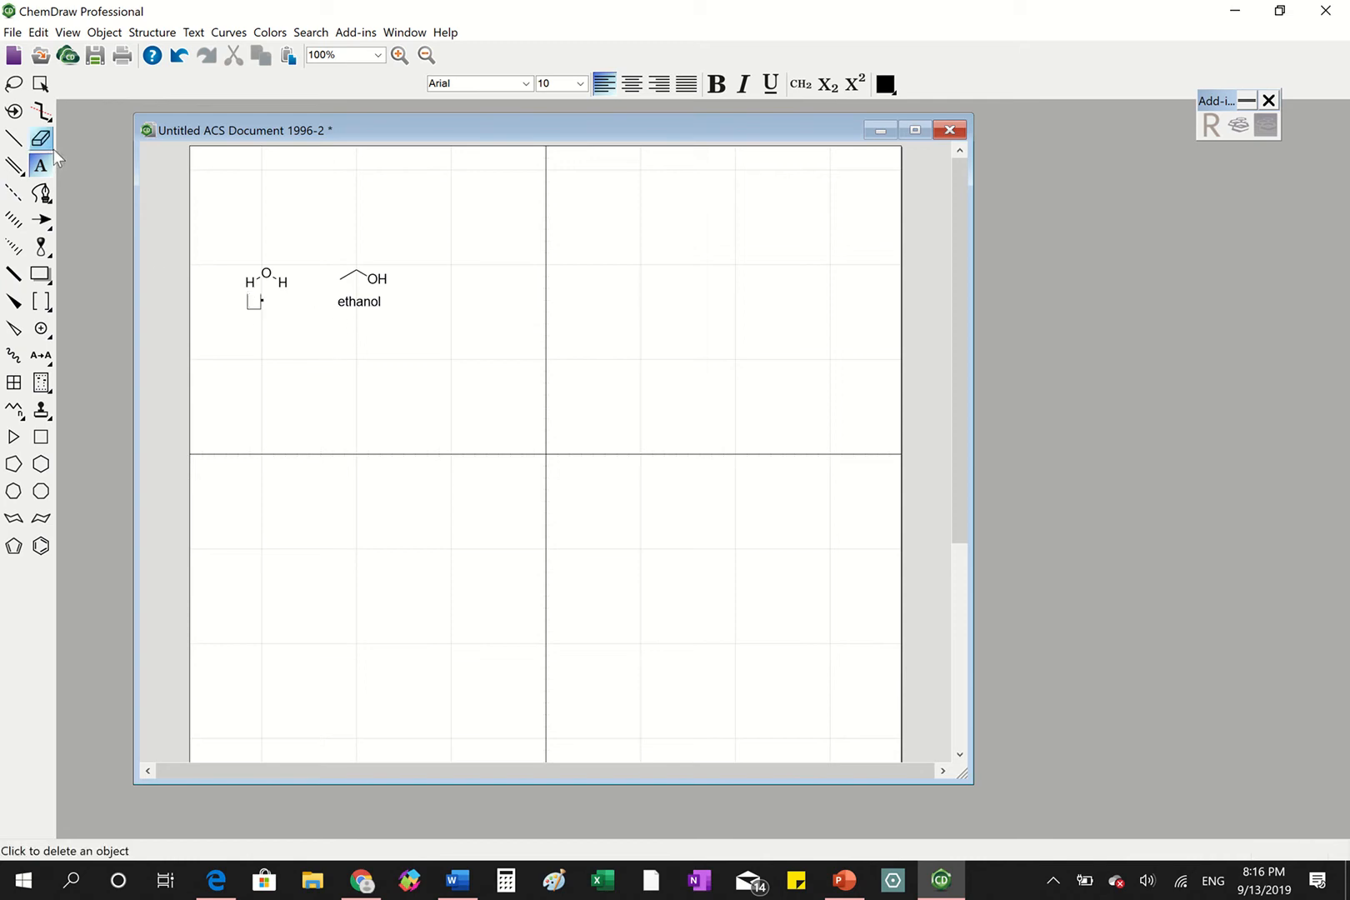
- Duplicate the "ethanol" caption and place the copy directly beneath the water molecule
click(15, 86)
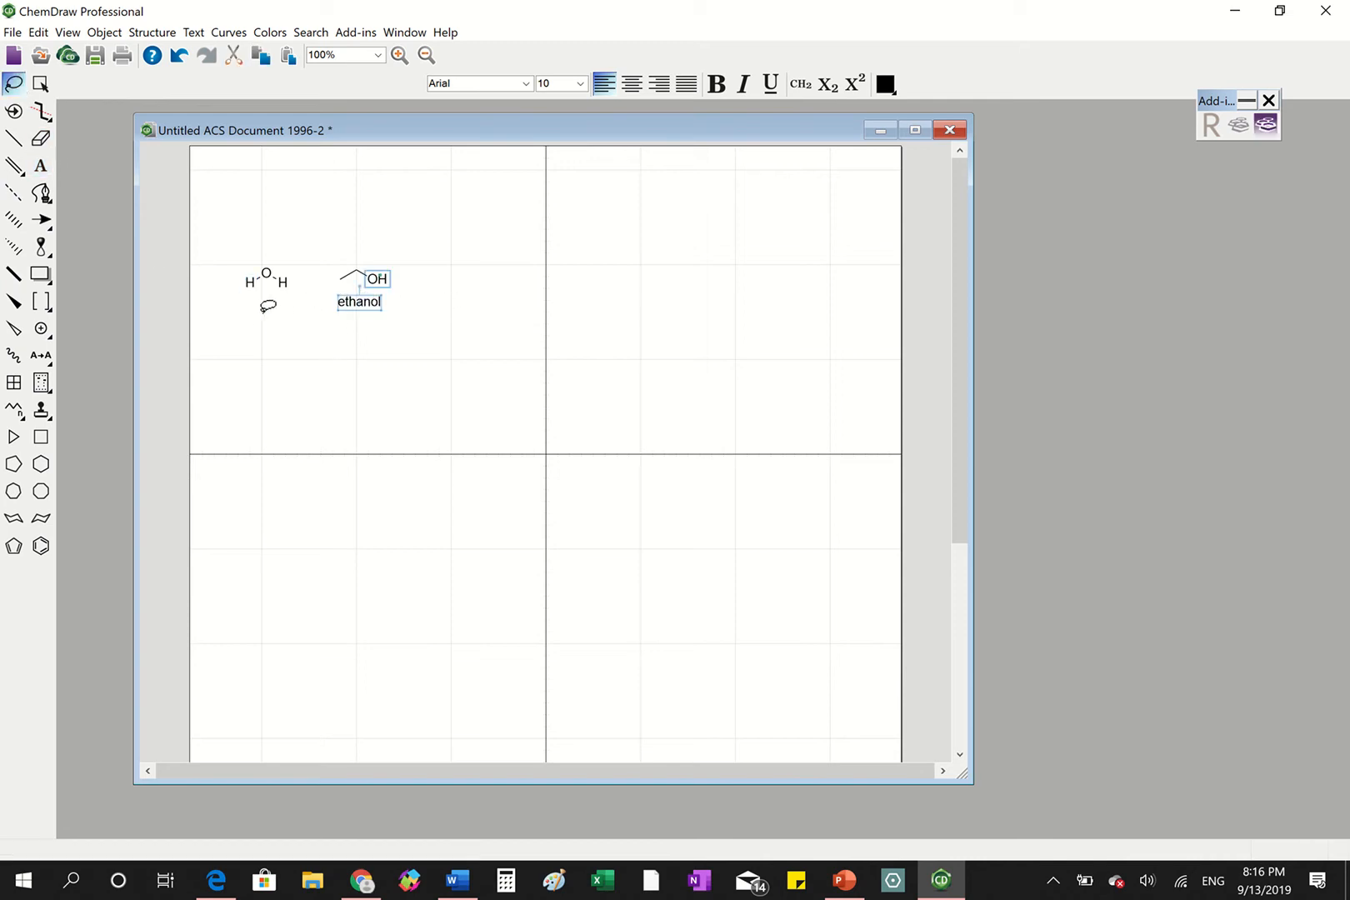
click(365, 301)
drag(366, 304, 274, 303)
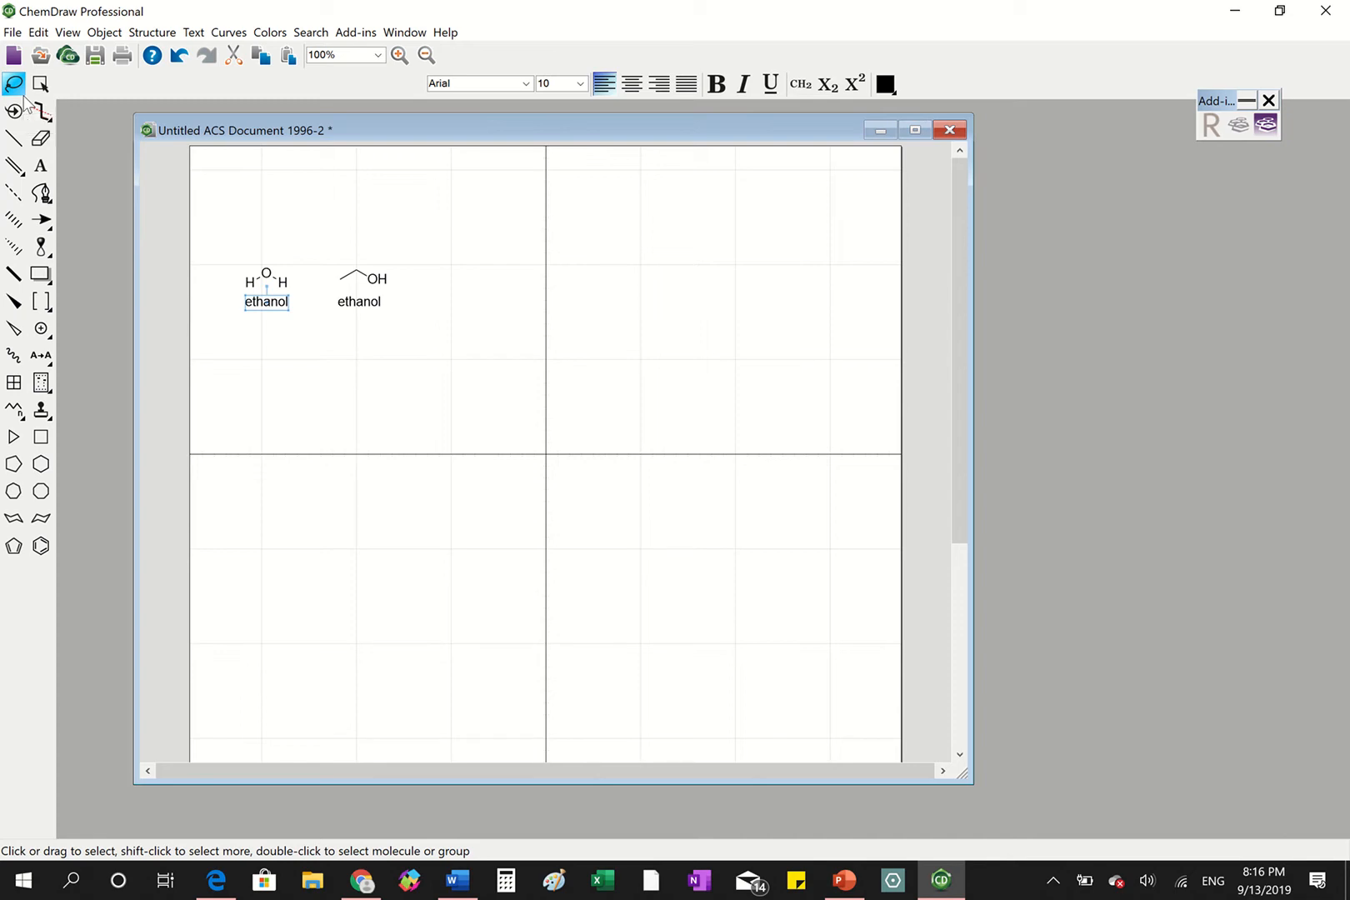
- Replace the text of the copied caption beneath the water molecule with "water"
click(41, 167)
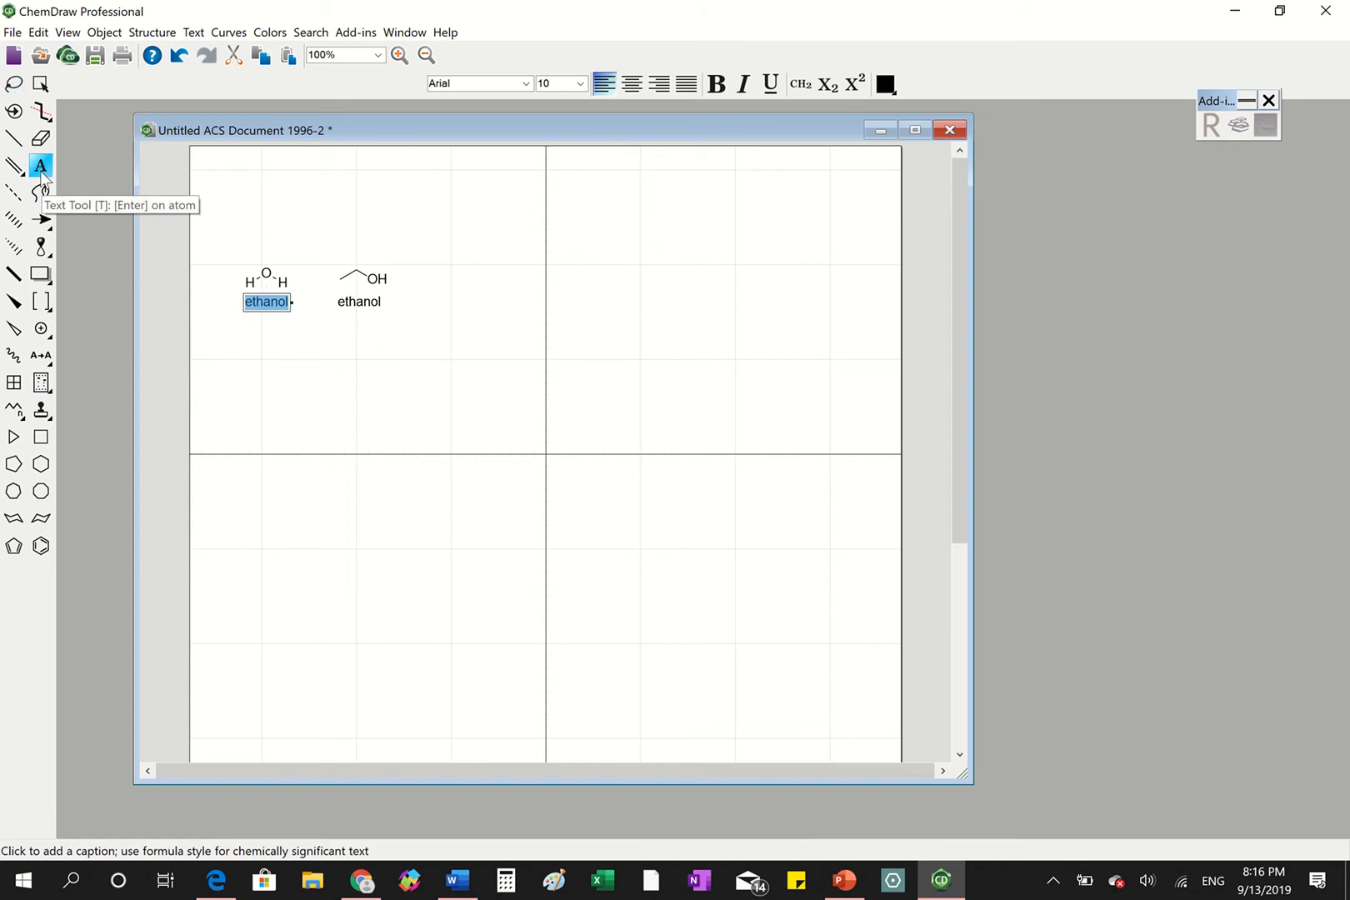
text(water)
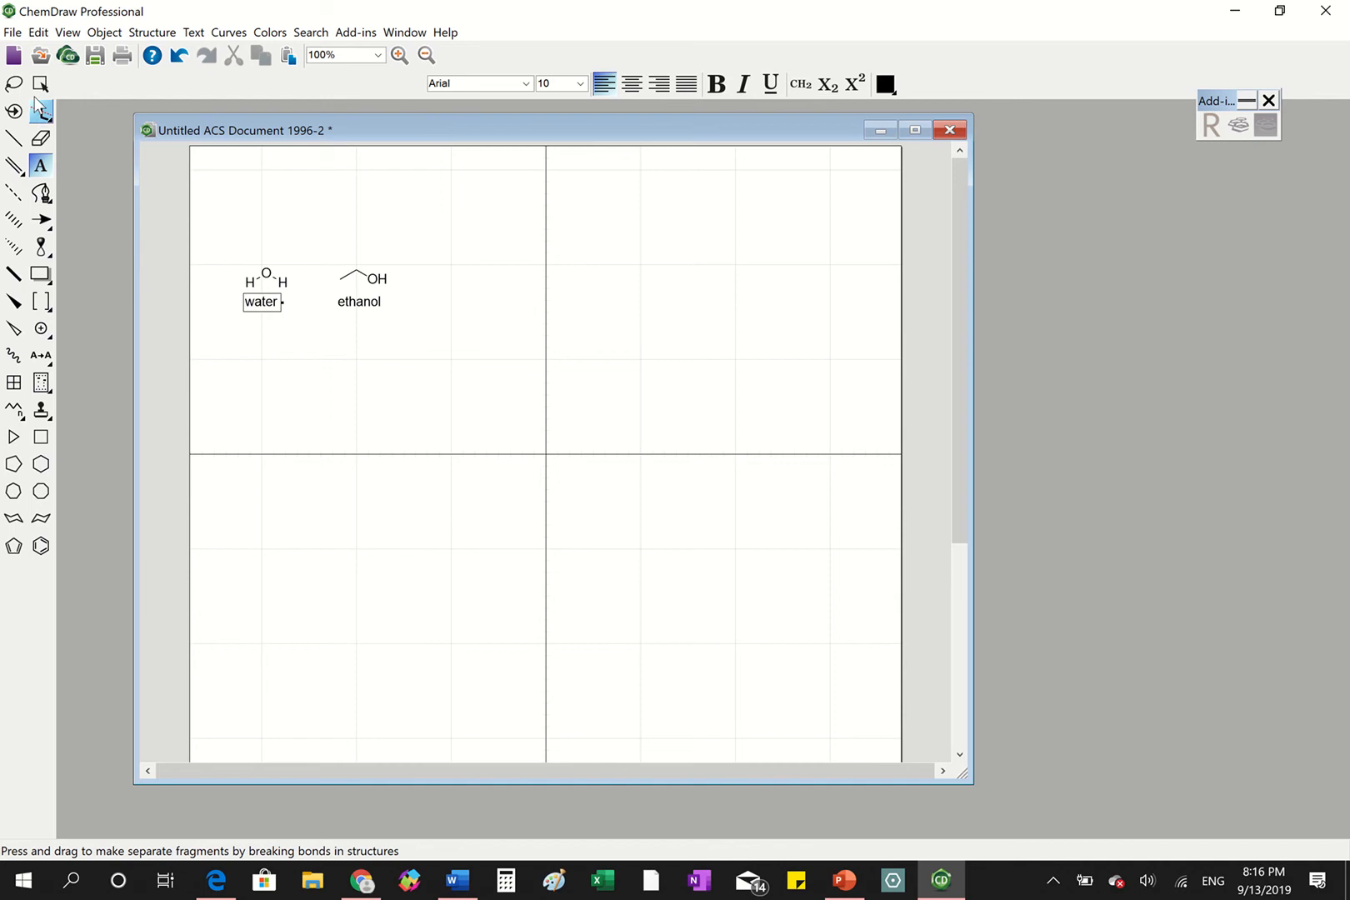
click(14, 84)
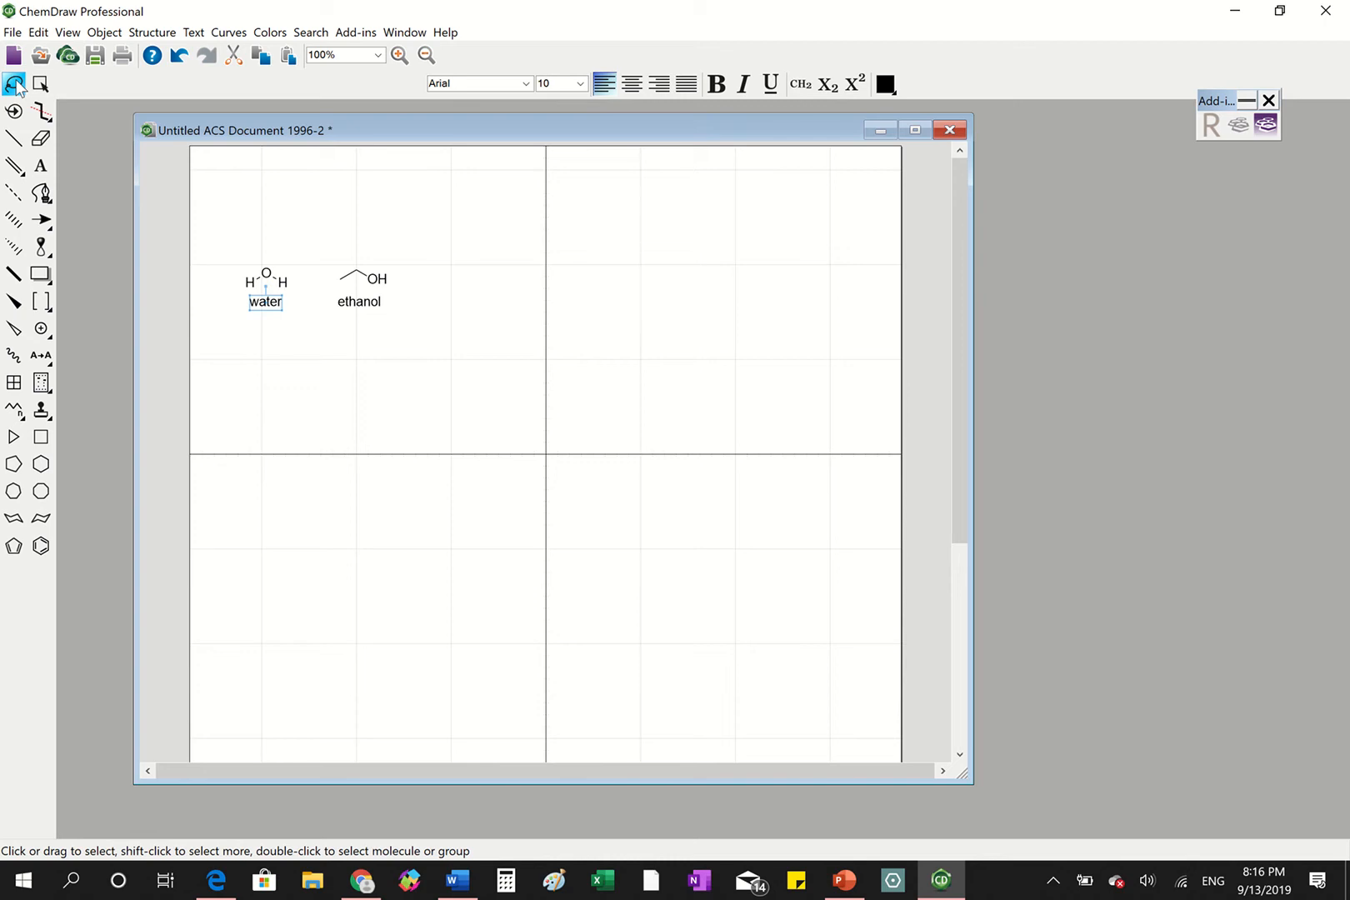
click(15, 84)
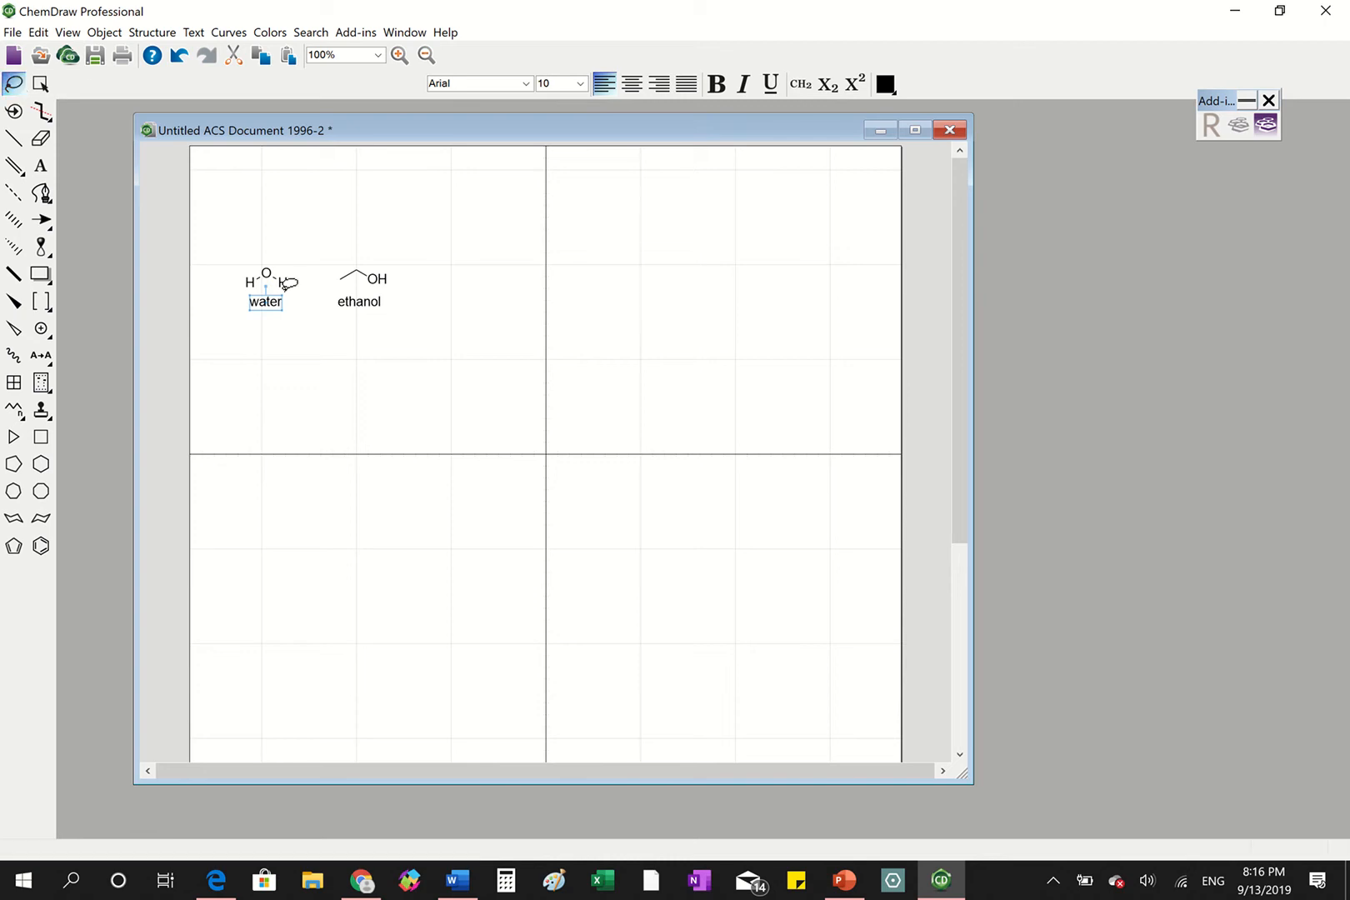
- Select the water and ethanol structures together with their captions, move them right and slightly up, and clear the selection
click(462, 280)
mouse_move(462, 281)
mouse_down()
mouse_move(217, 341)
mouse_move(202, 247)
mouse_move(220, 250)
mouse_up()
click(273, 384)
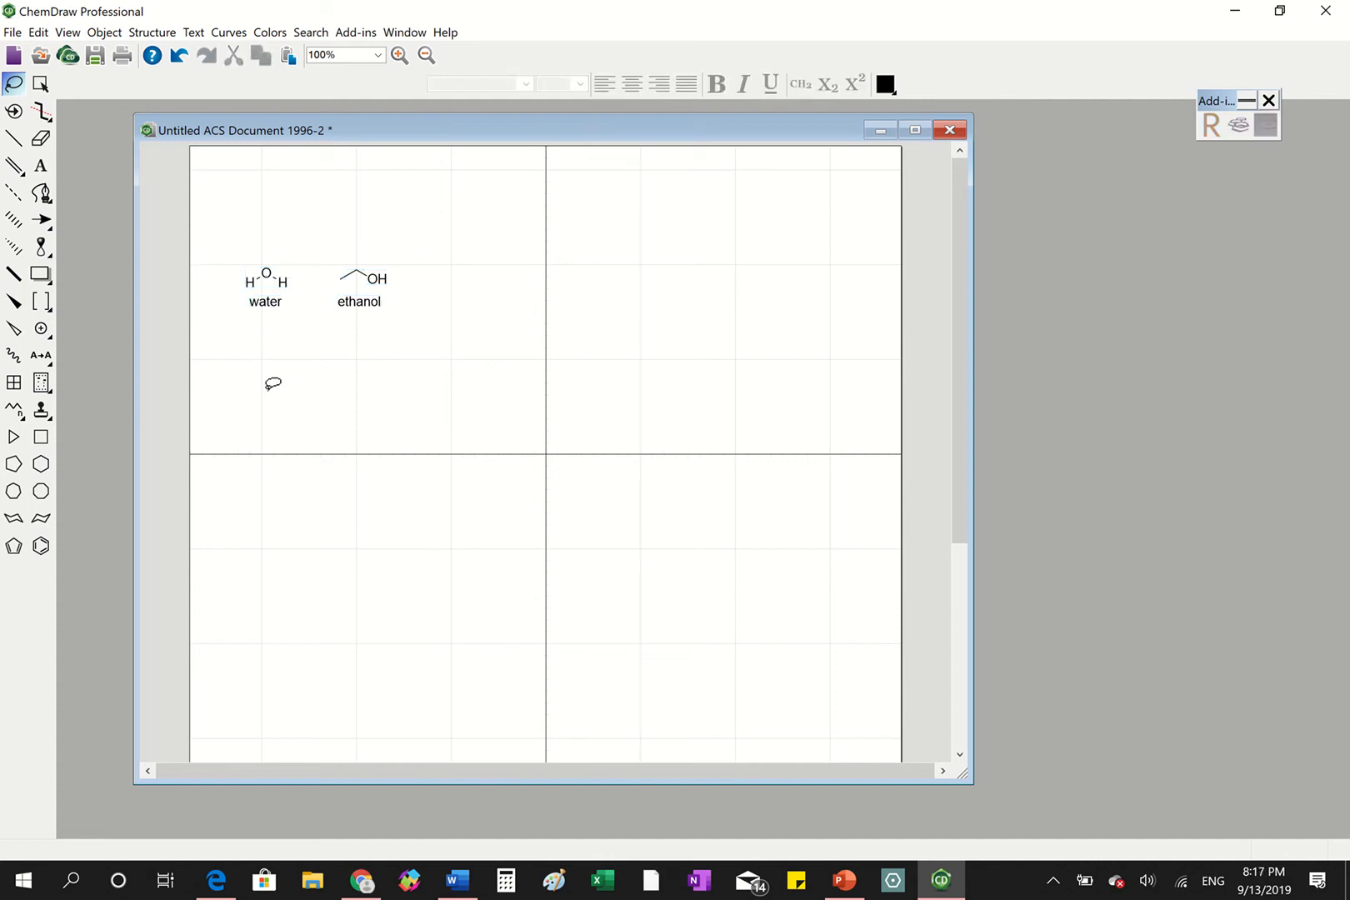
mouse_move(212, 246)
mouse_down()
mouse_move(335, 204)
mouse_move(232, 367)
mouse_move(248, 301)
mouse_move(289, 302)
mouse_move(322, 274)
mouse_up()
click(342, 333)
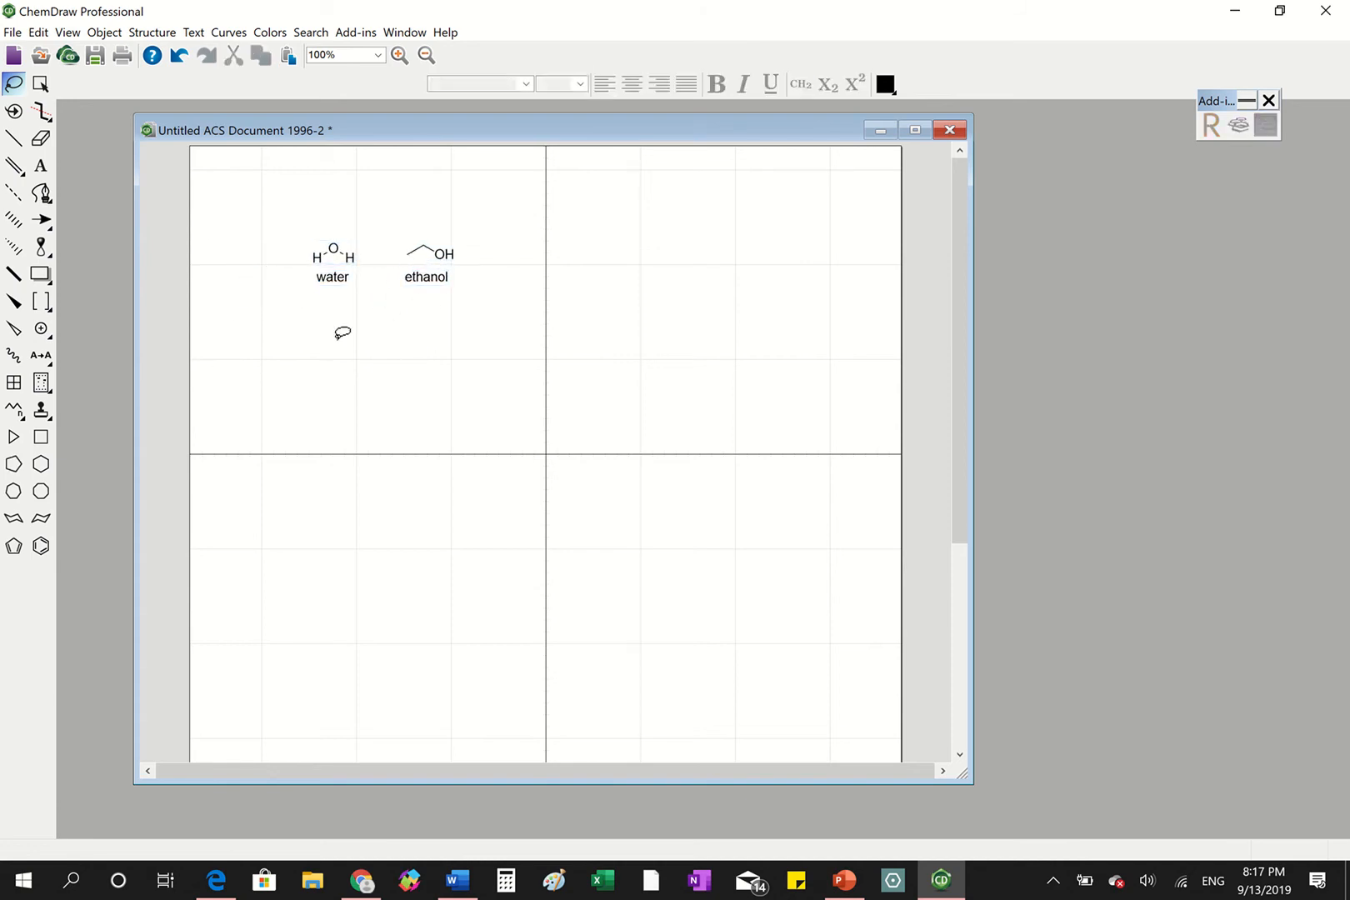
- Add the text "H2O" beneath the water caption and apply chemical formula style to it
click(47, 163)
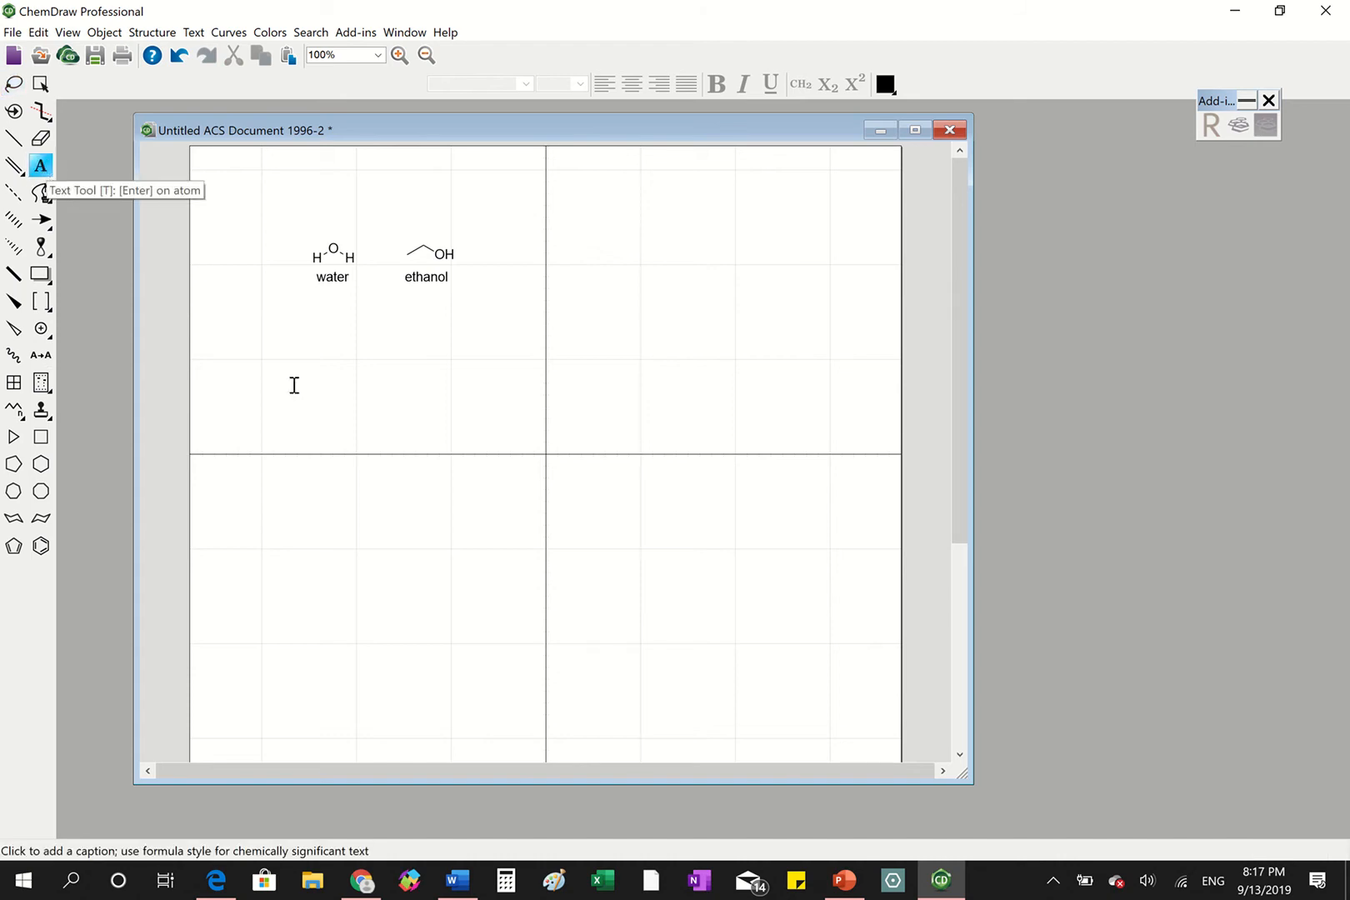
click(313, 322)
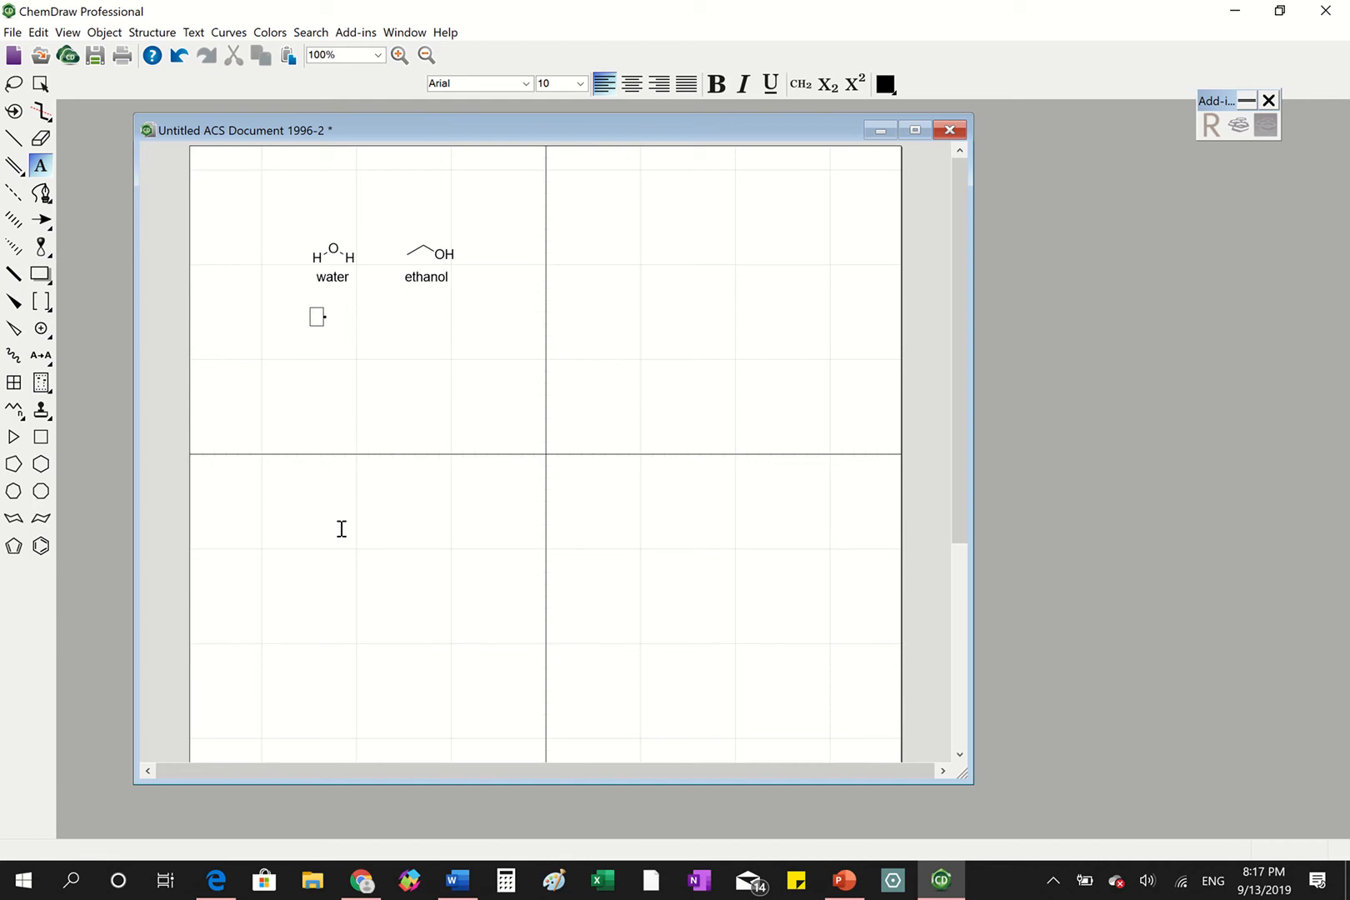
text(H2)
text(o)
text(O)
click(13, 84)
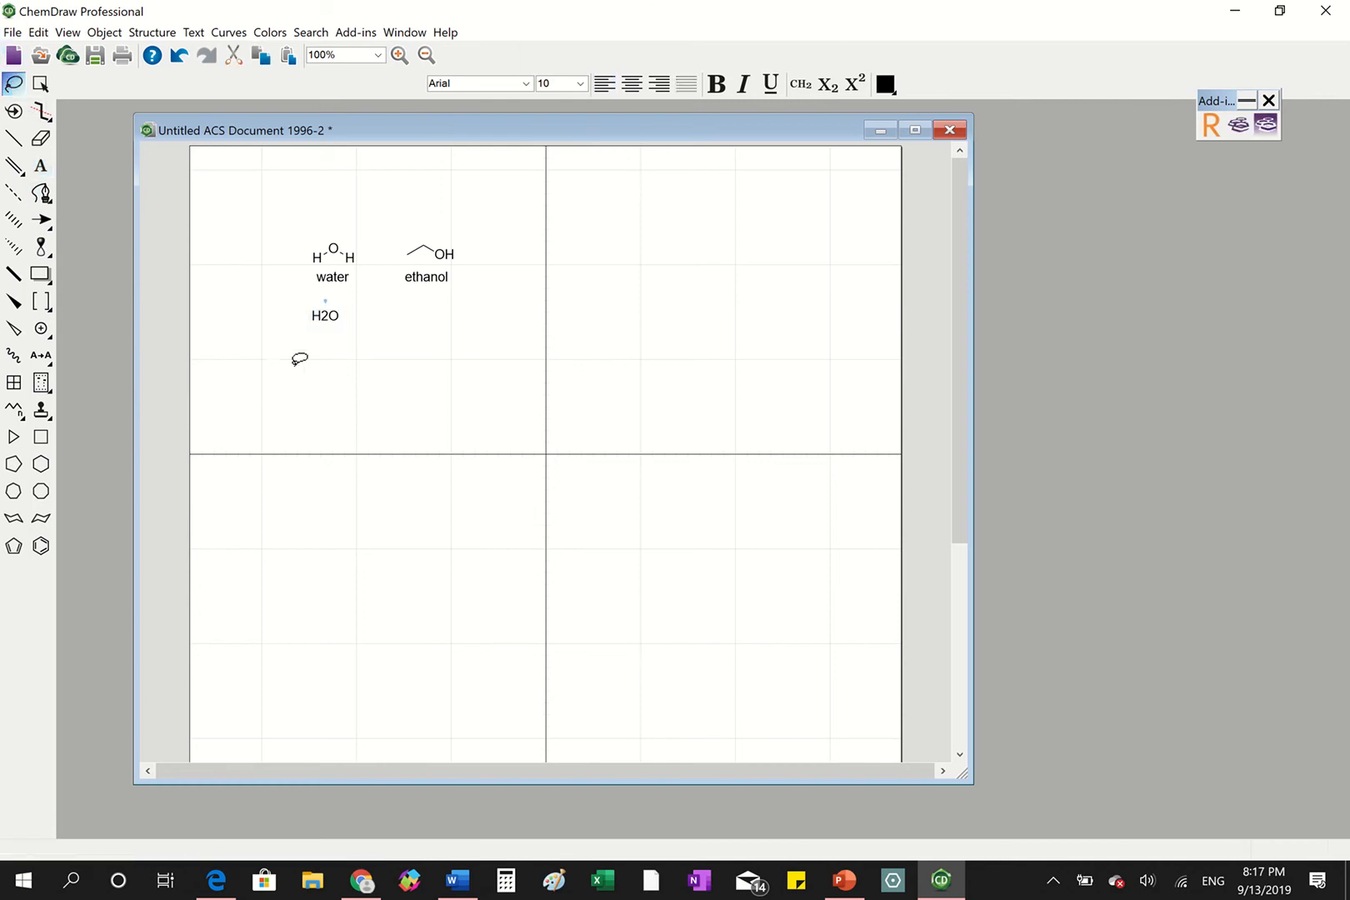
drag(299, 359, 321, 310)
click(797, 87)
- Duplicate the H2O formula beneath the ethanol caption and change the copy to "CH3CH2OH"
mouse_move(324, 315)
mouse_down()
mouse_move(343, 362)
mouse_move(332, 365)
mouse_move(386, 383)
mouse_move(425, 373)
mouse_move(362, 383)
mouse_move(428, 367)
mouse_up()
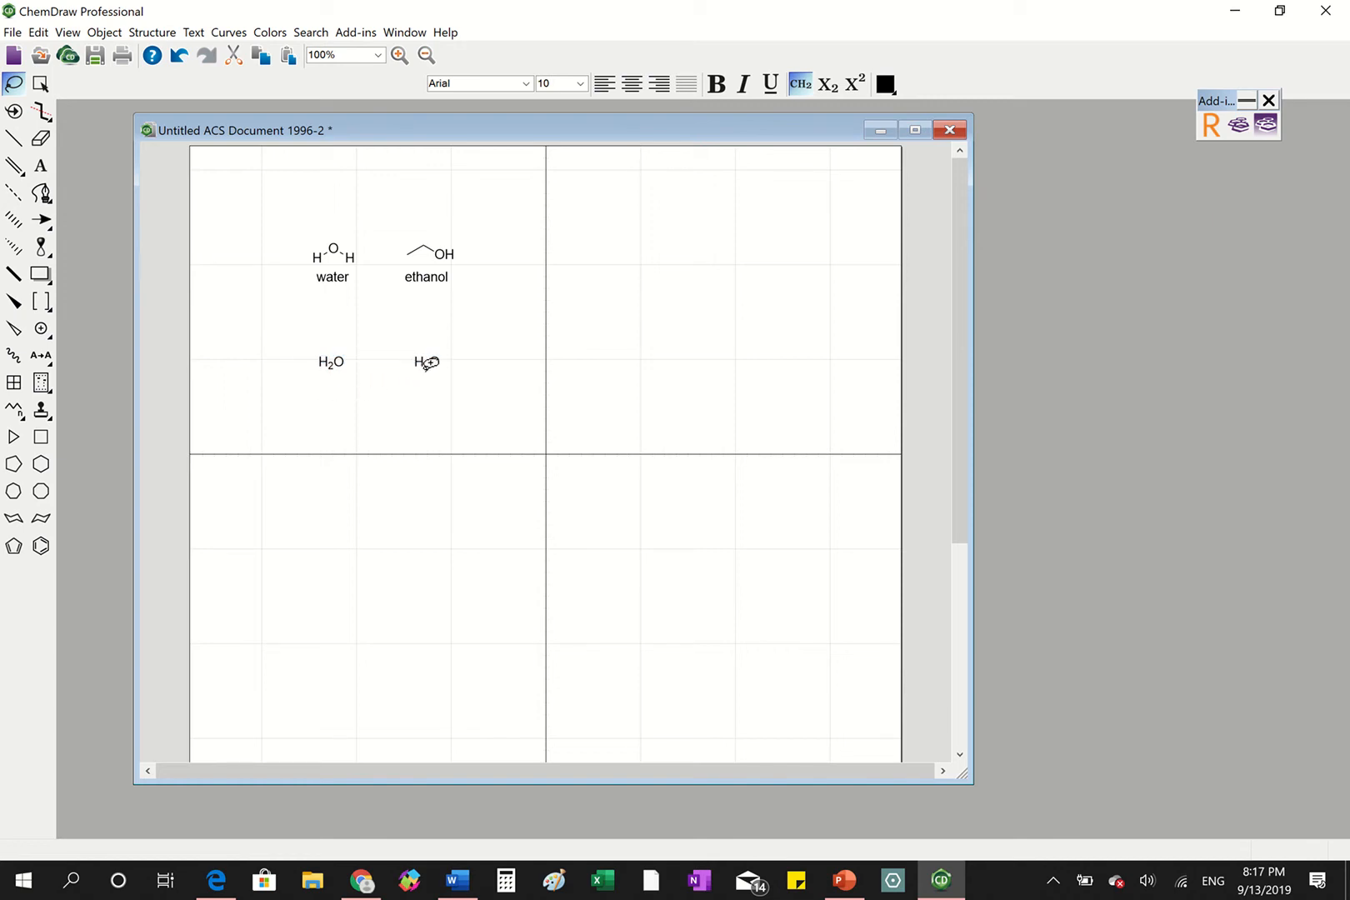
click(40, 166)
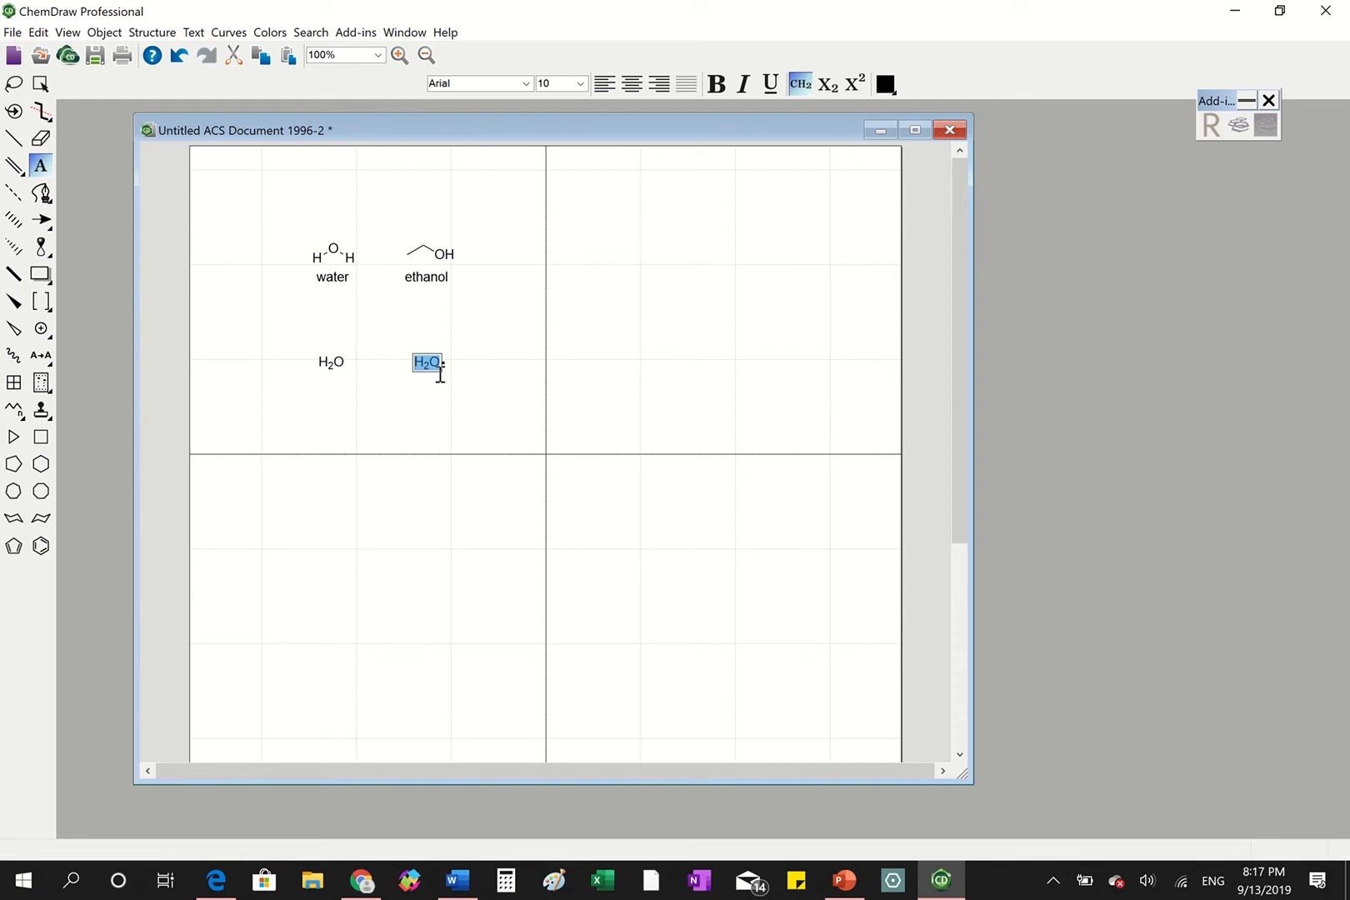
text(CH3CH2OH)
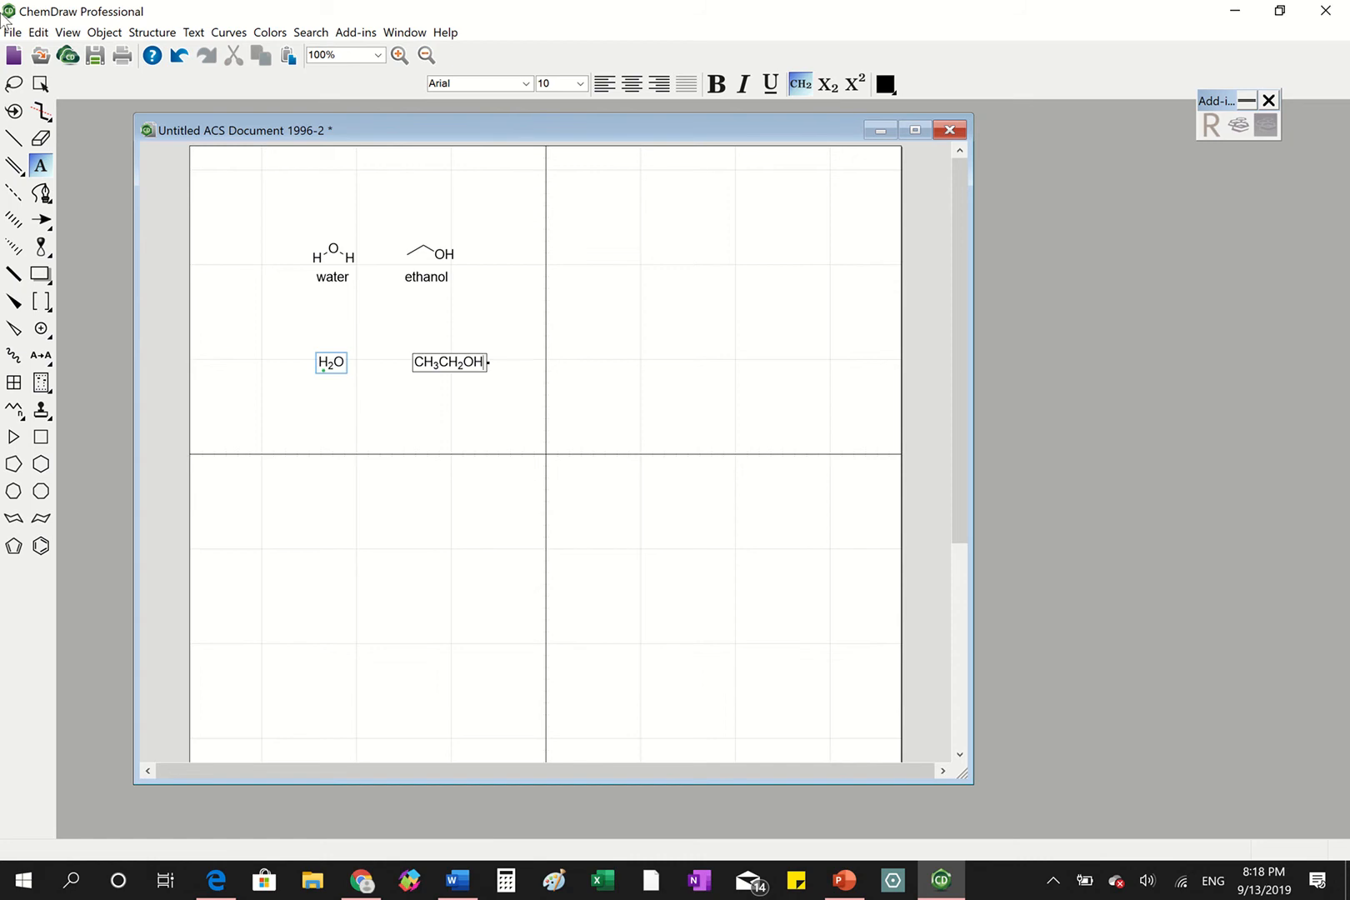
click(13, 82)
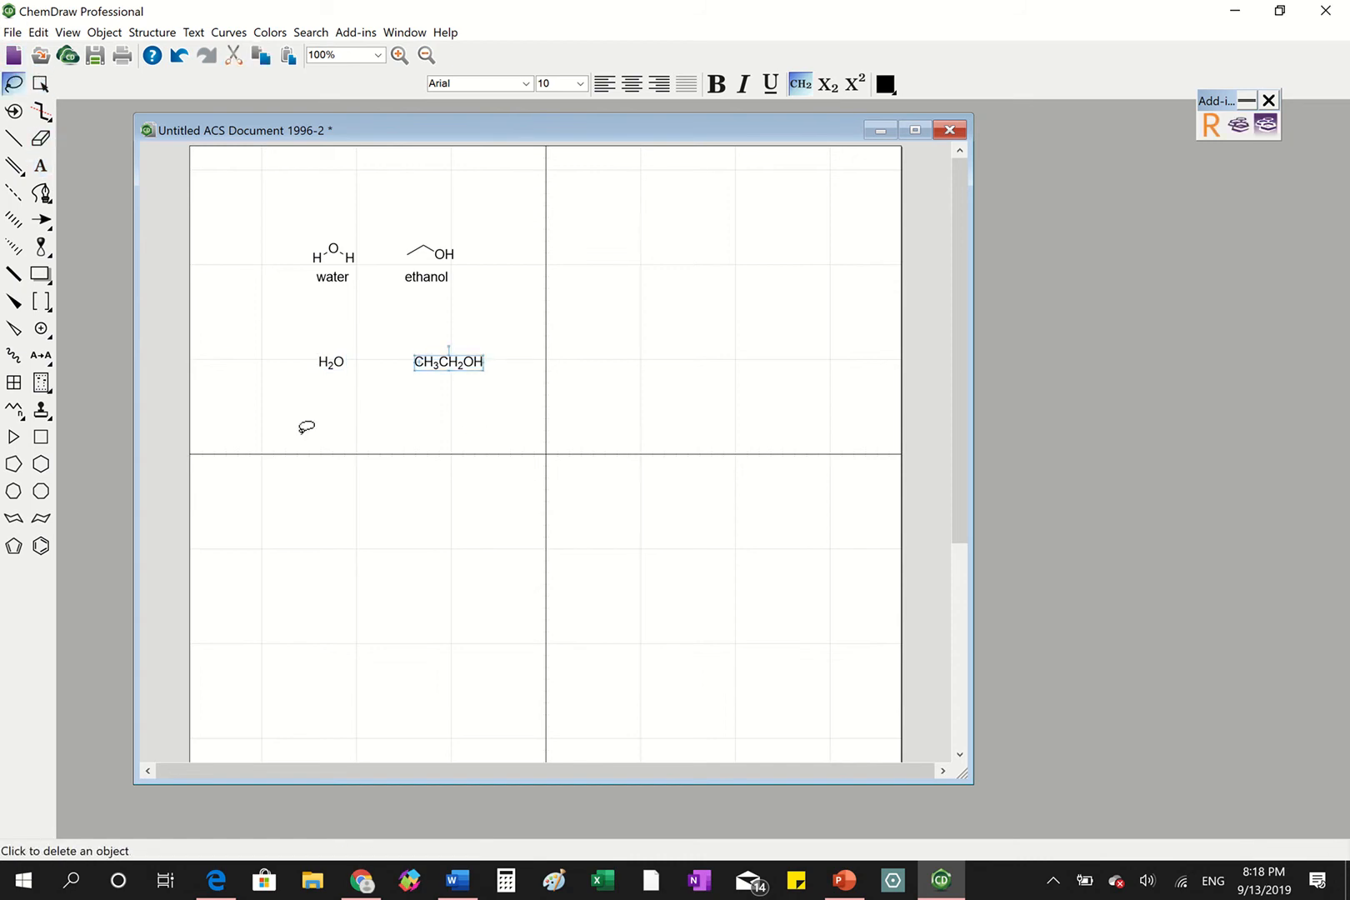
- Nudge the CH3CH2OH formula left in small increments so it is centred beneath the ethanol caption
key(Left)
key(Left)
key(Left)
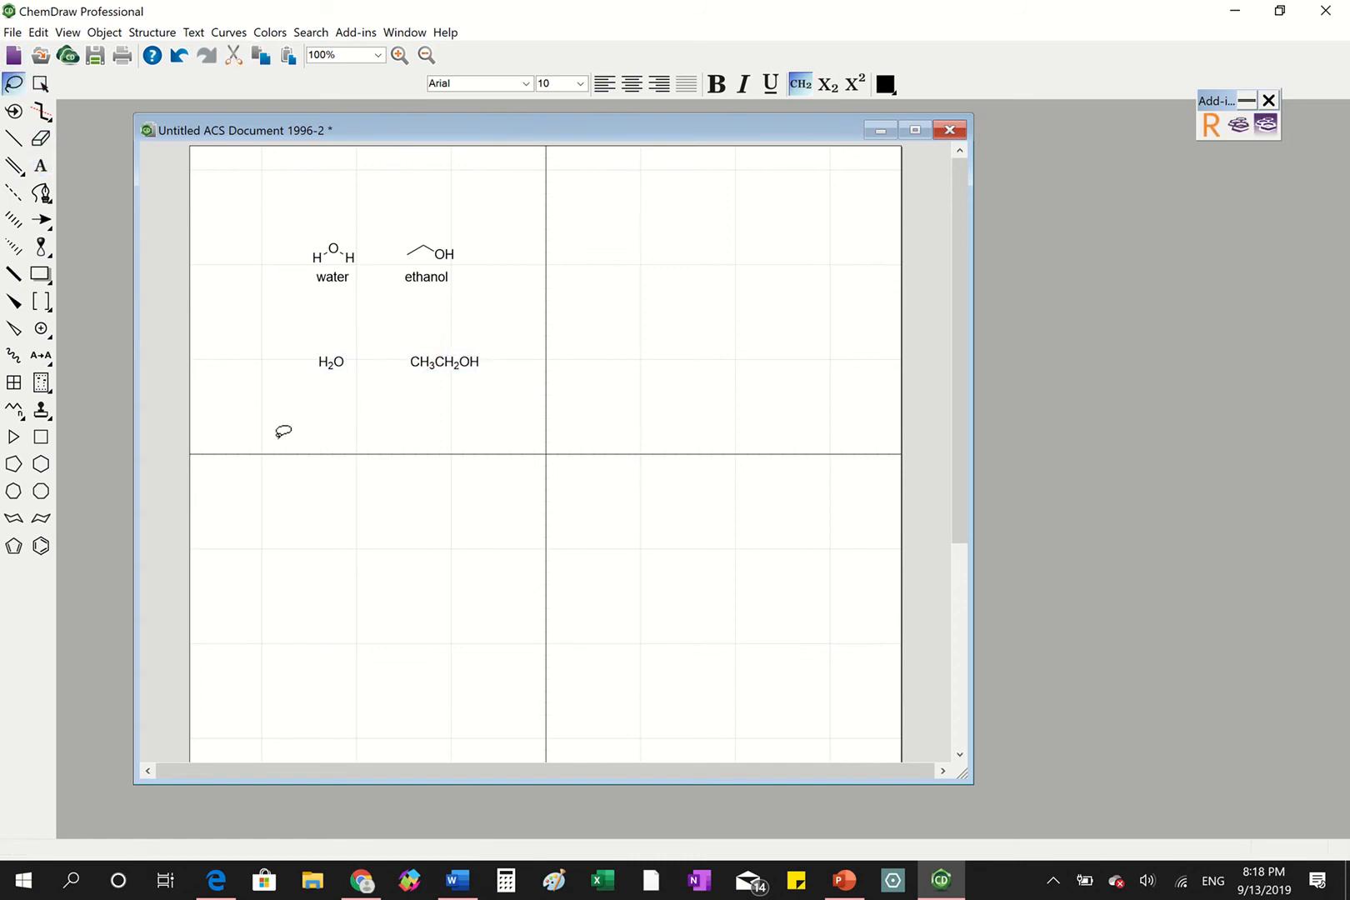
key(Left)
key(Left)
key(Left)
key(Left)
key(Left)
key(Left)
key(Left)
key(Left)
key(Left)
key(Left)
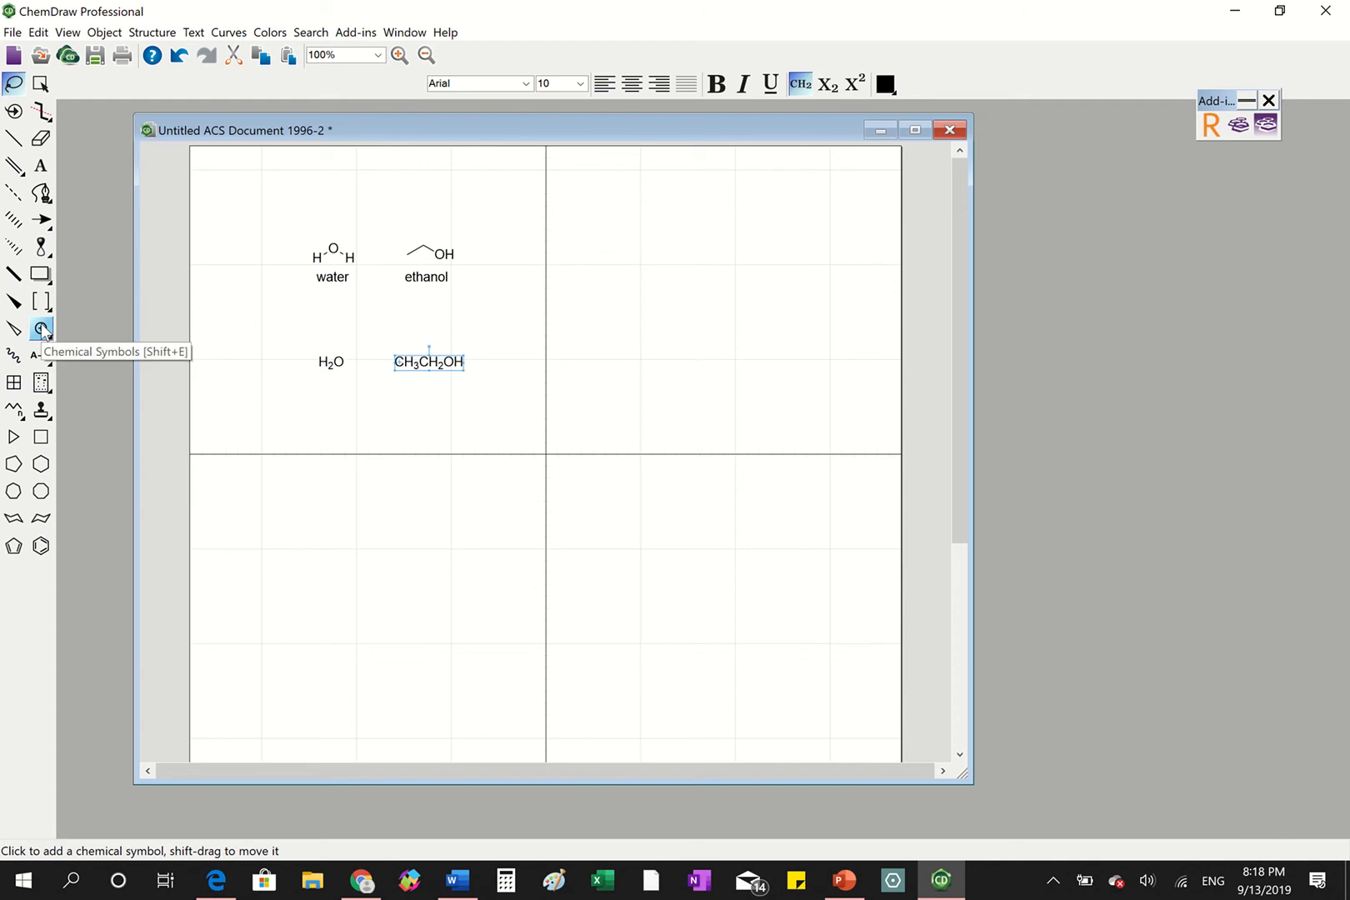
- Add a lone-pair symbol to the oxygen of the CH3CH2OH formula and position it just above the O
drag(41, 334, 151, 334)
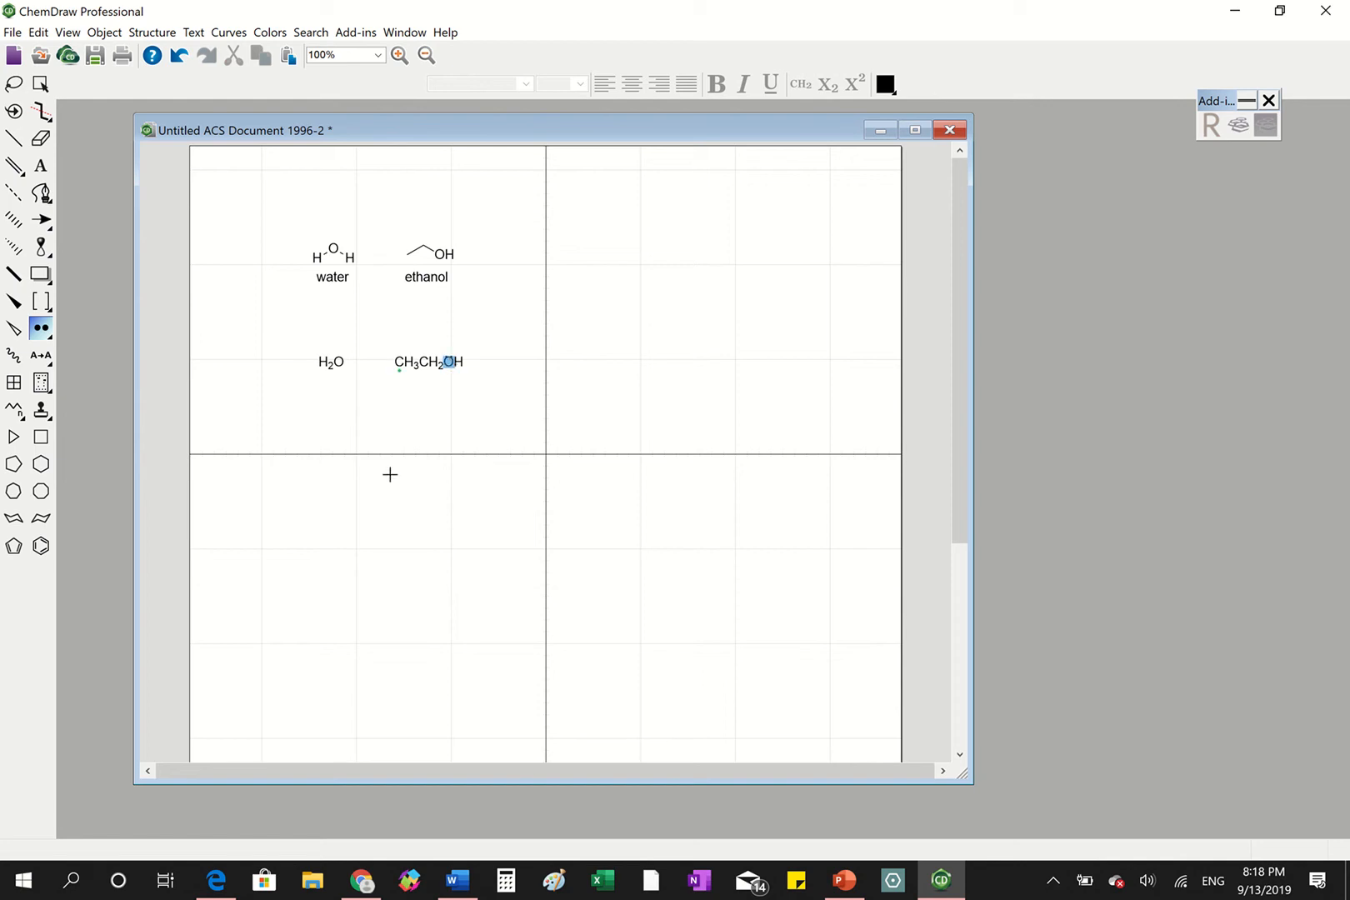
click(457, 371)
key(ctrl+z)
click(400, 55)
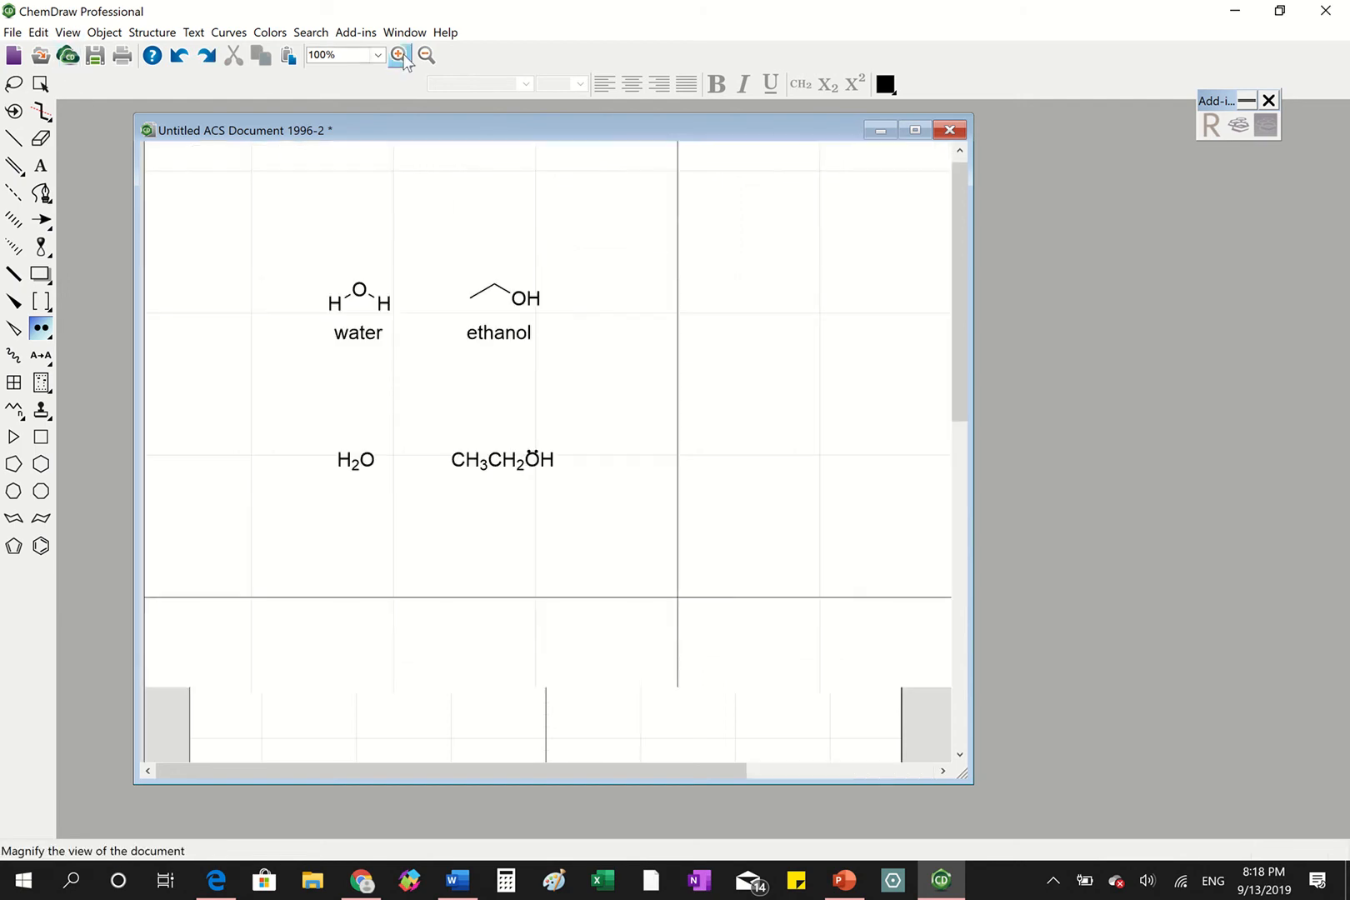
click(11, 87)
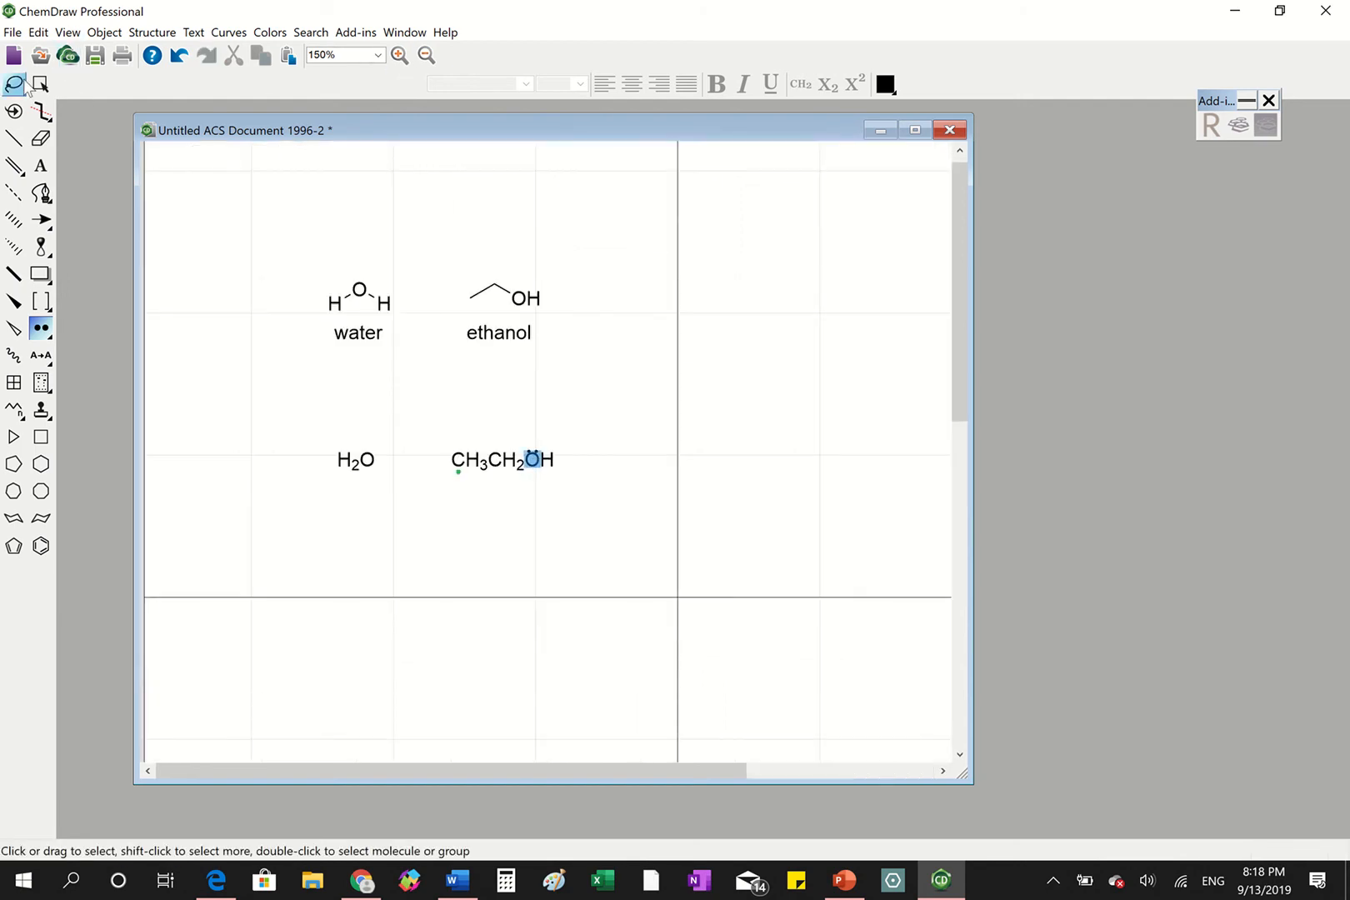
click(532, 453)
click(450, 679)
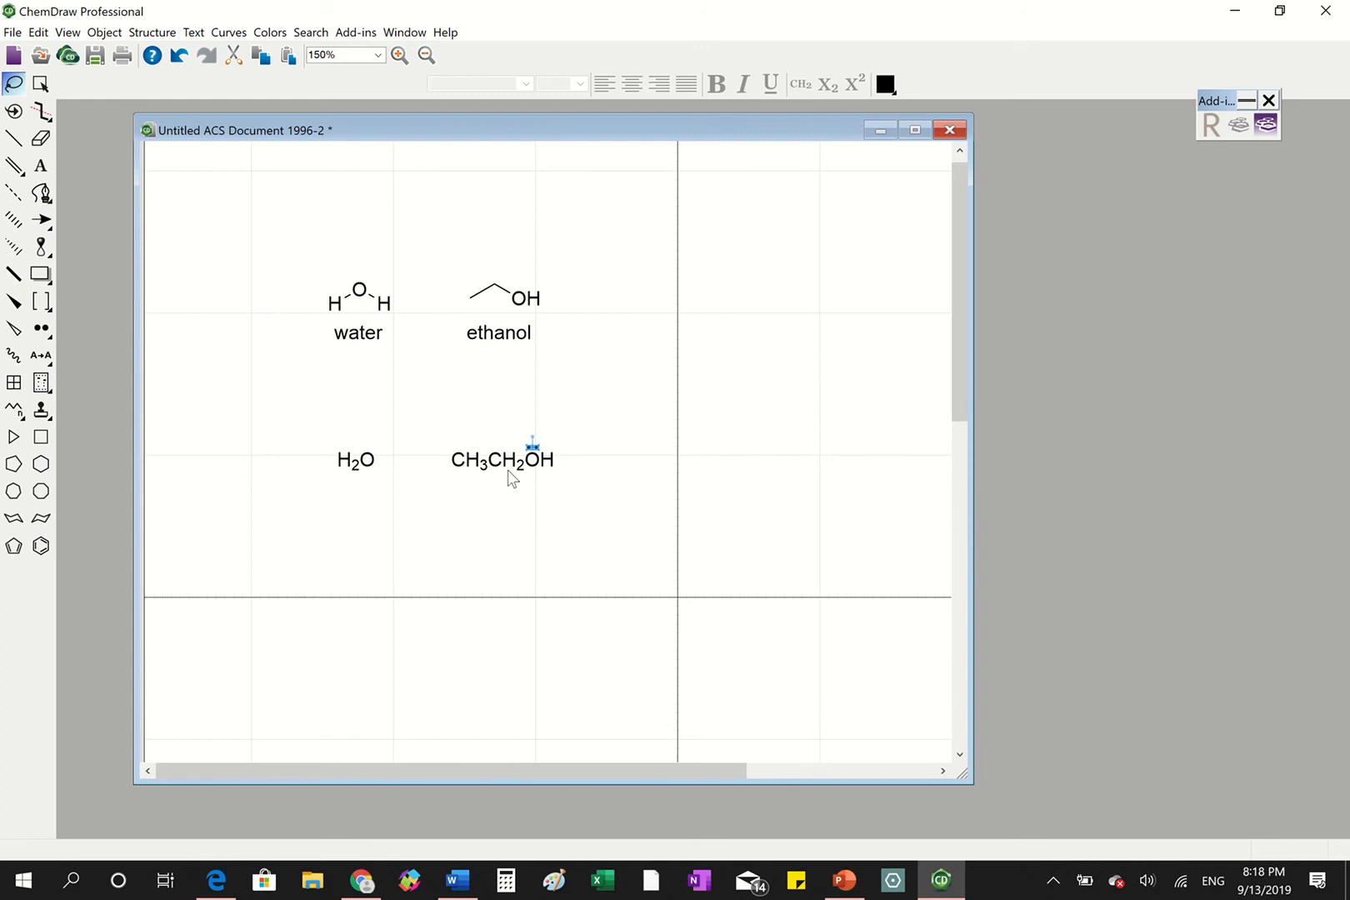
- Duplicate the lone pair and place the copy directly below the O of the CH3CH2OH formula
drag(529, 444, 530, 448)
click(567, 435)
click(534, 447)
drag(535, 449, 536, 473)
click(530, 469)
click(257, 493)
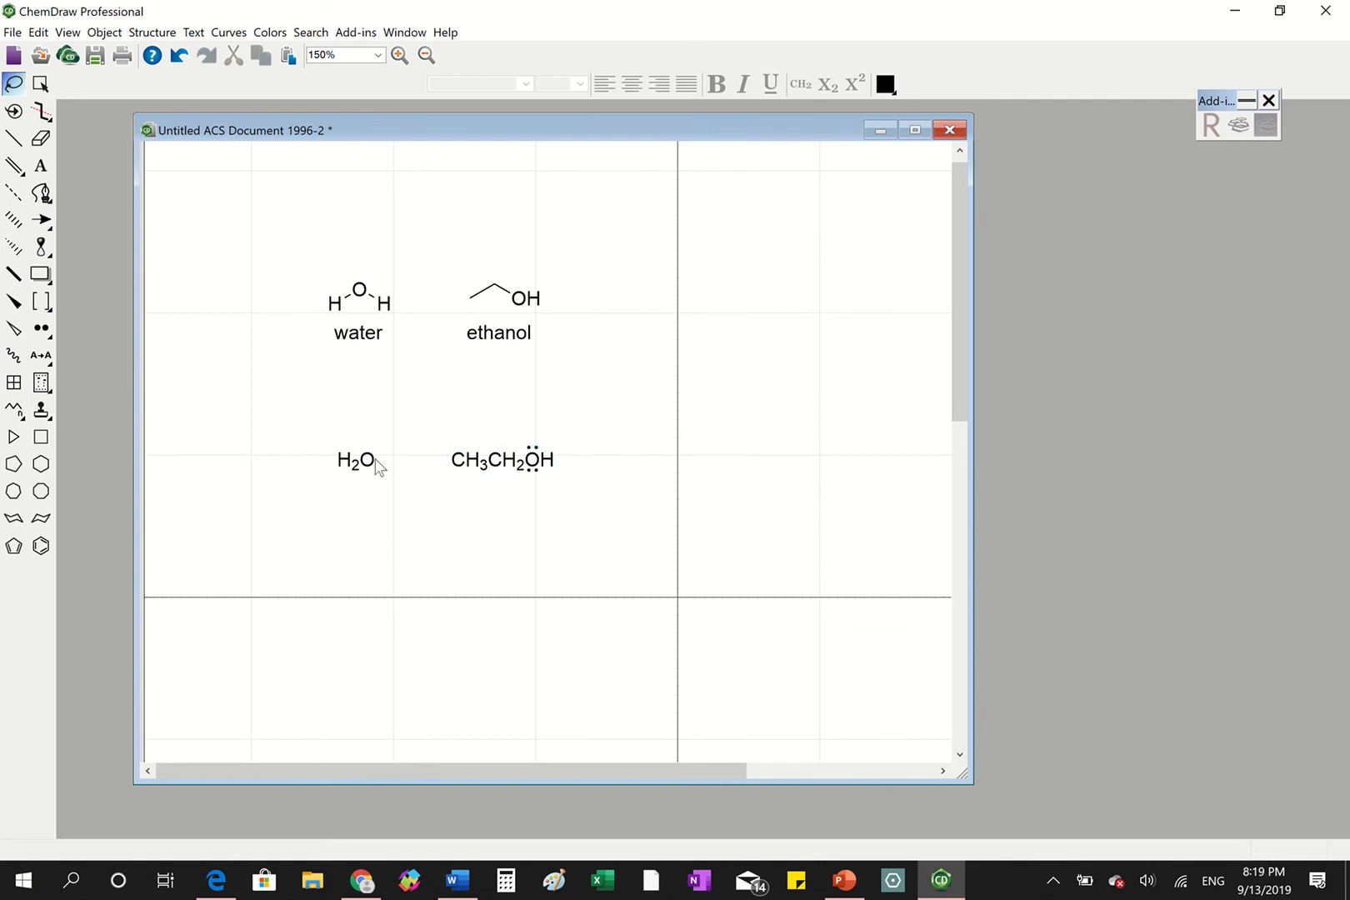
click(533, 470)
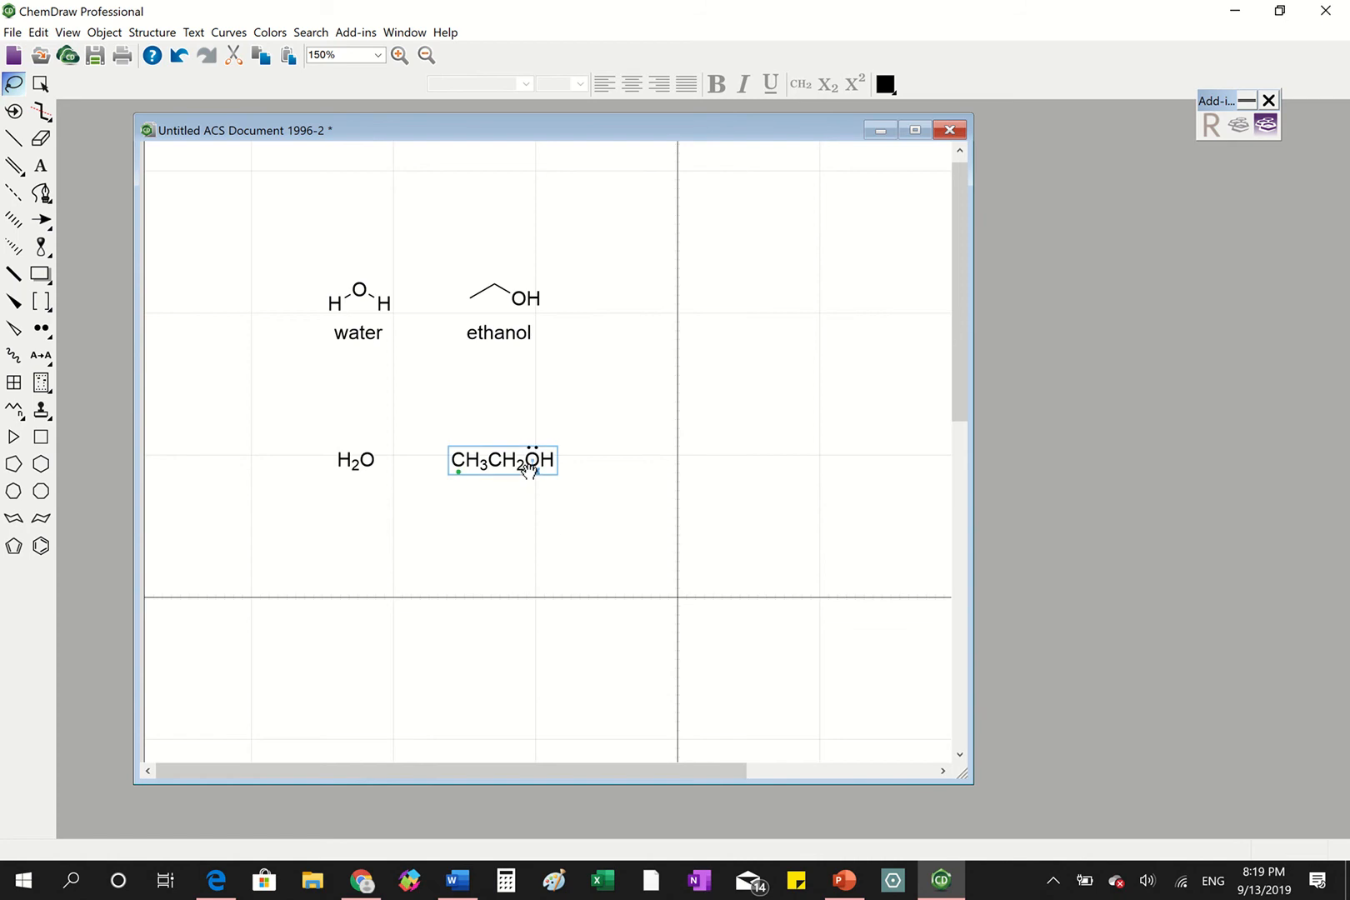
click(505, 524)
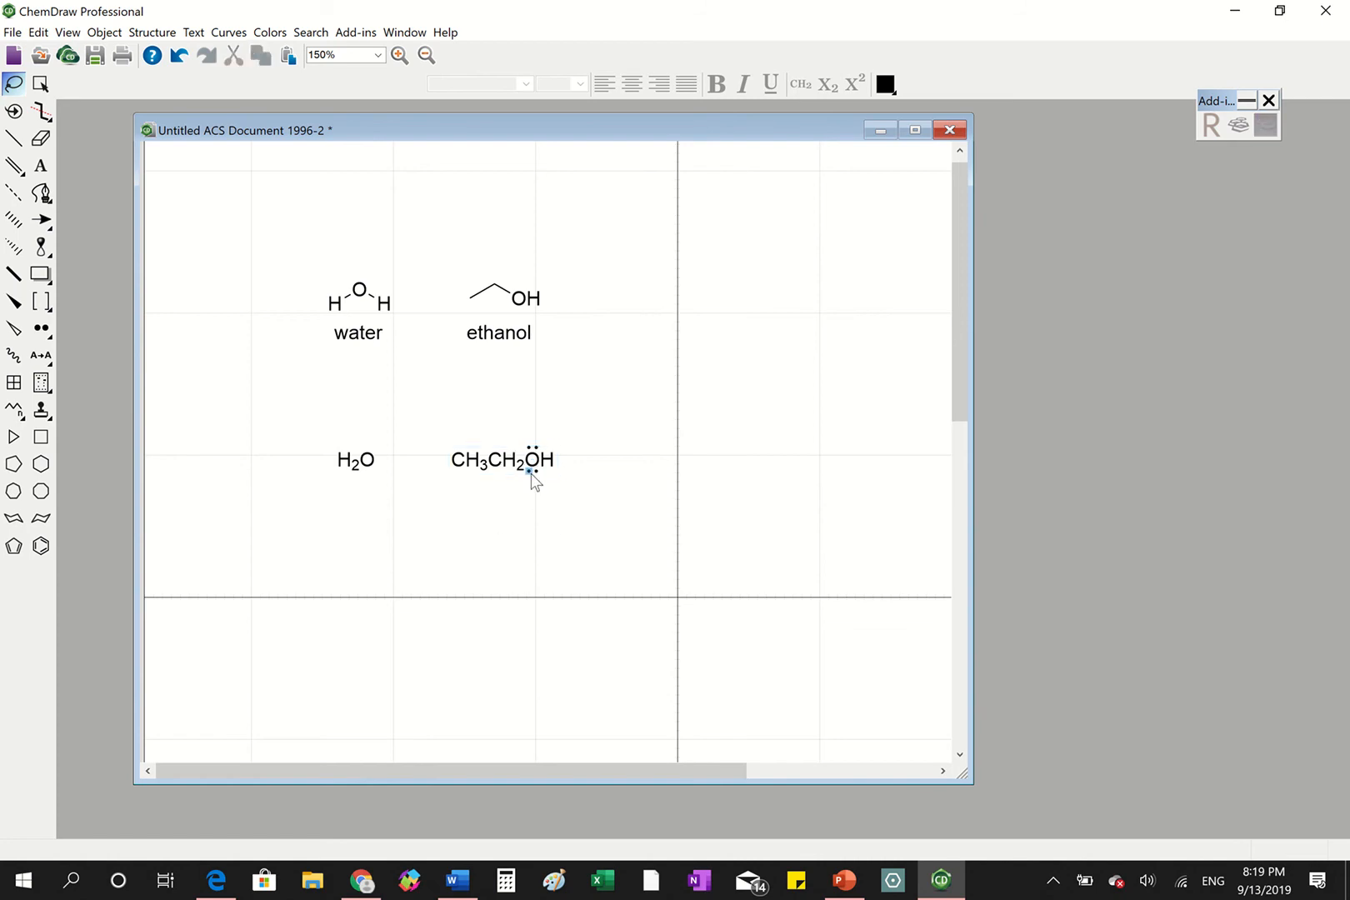
click(532, 470)
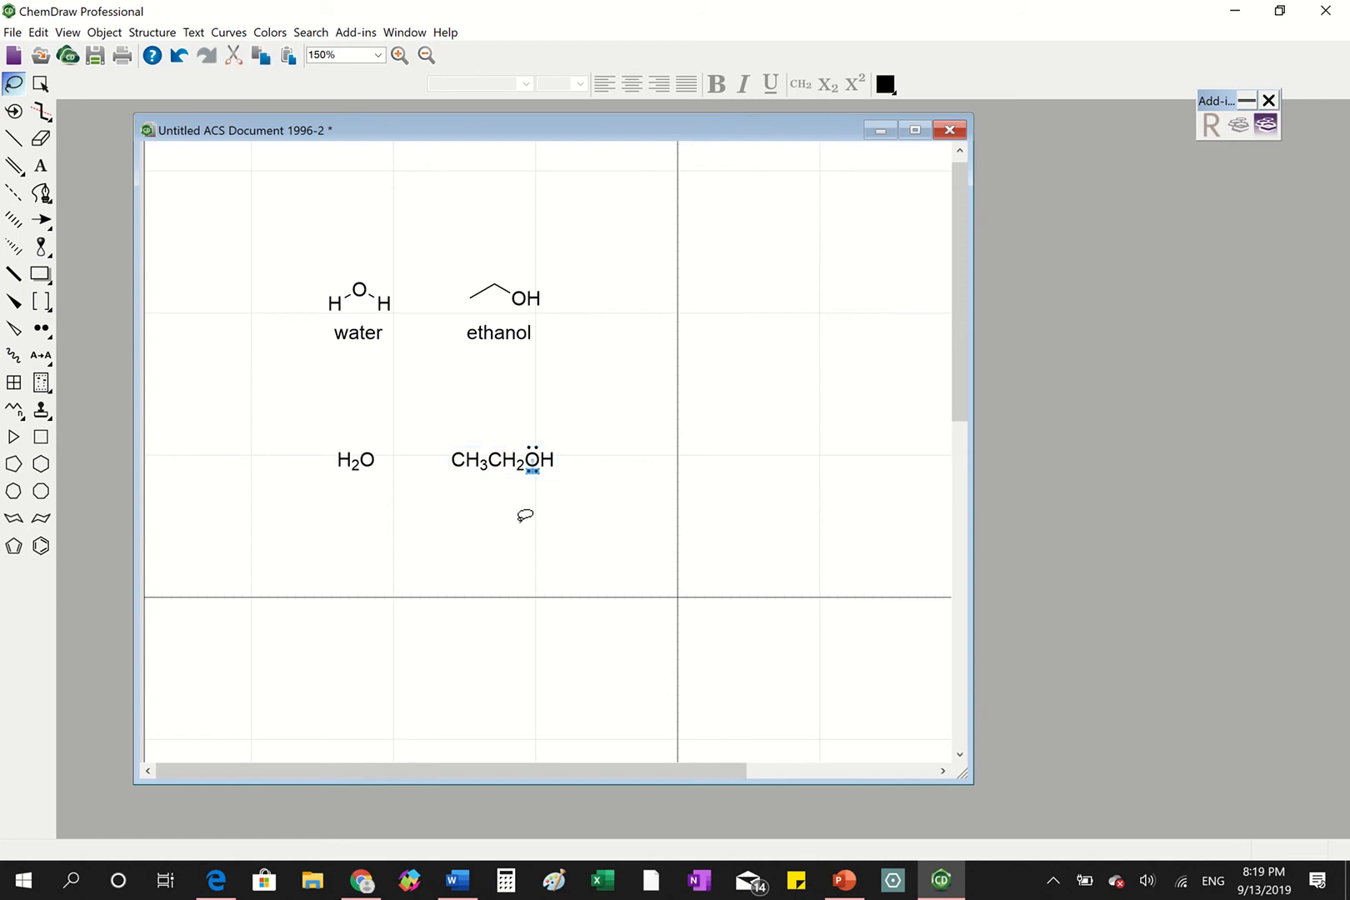
shift+click(534, 447)
shift+click(536, 448)
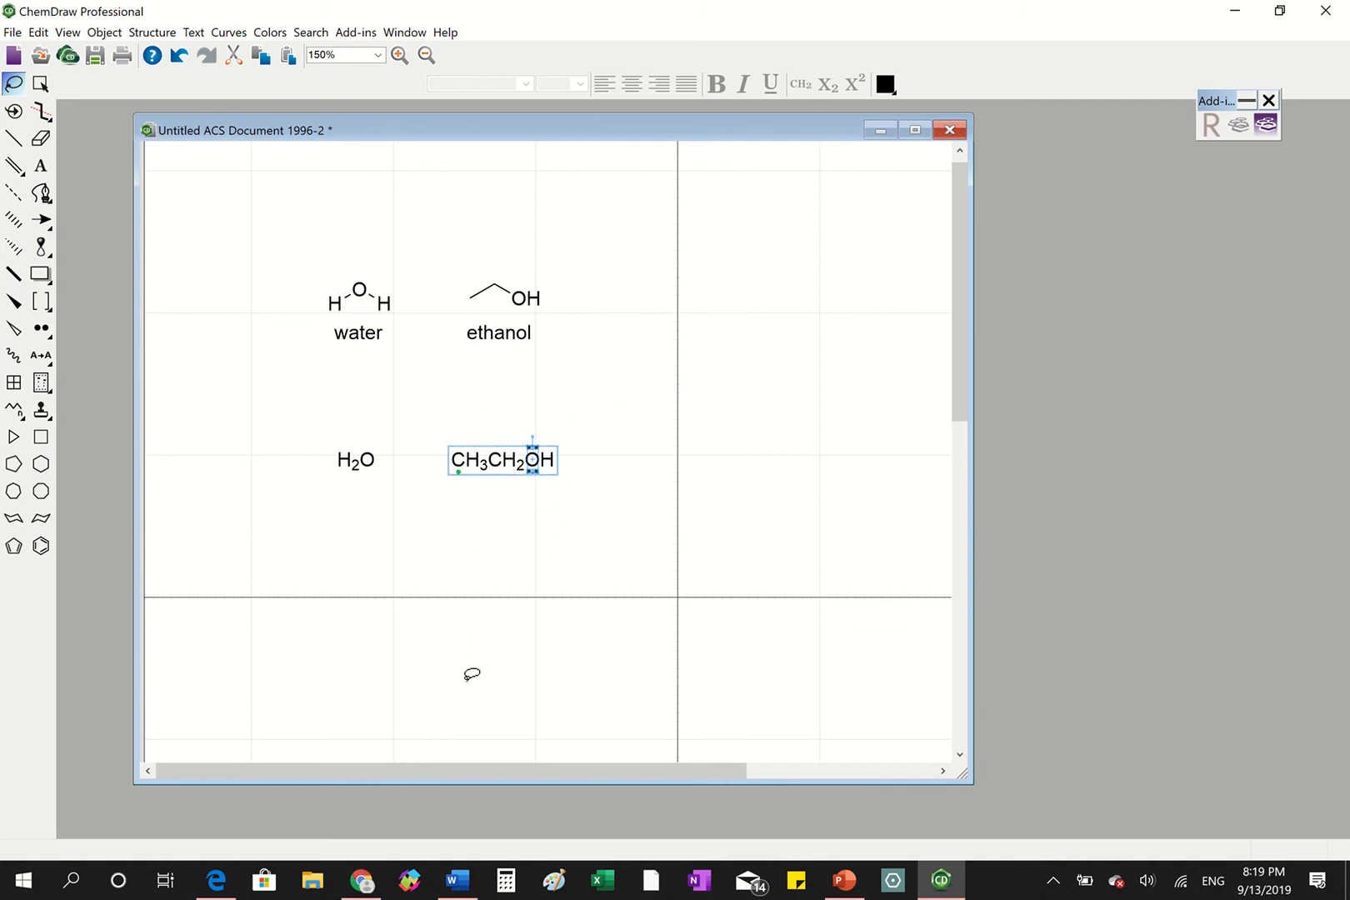
click(497, 459)
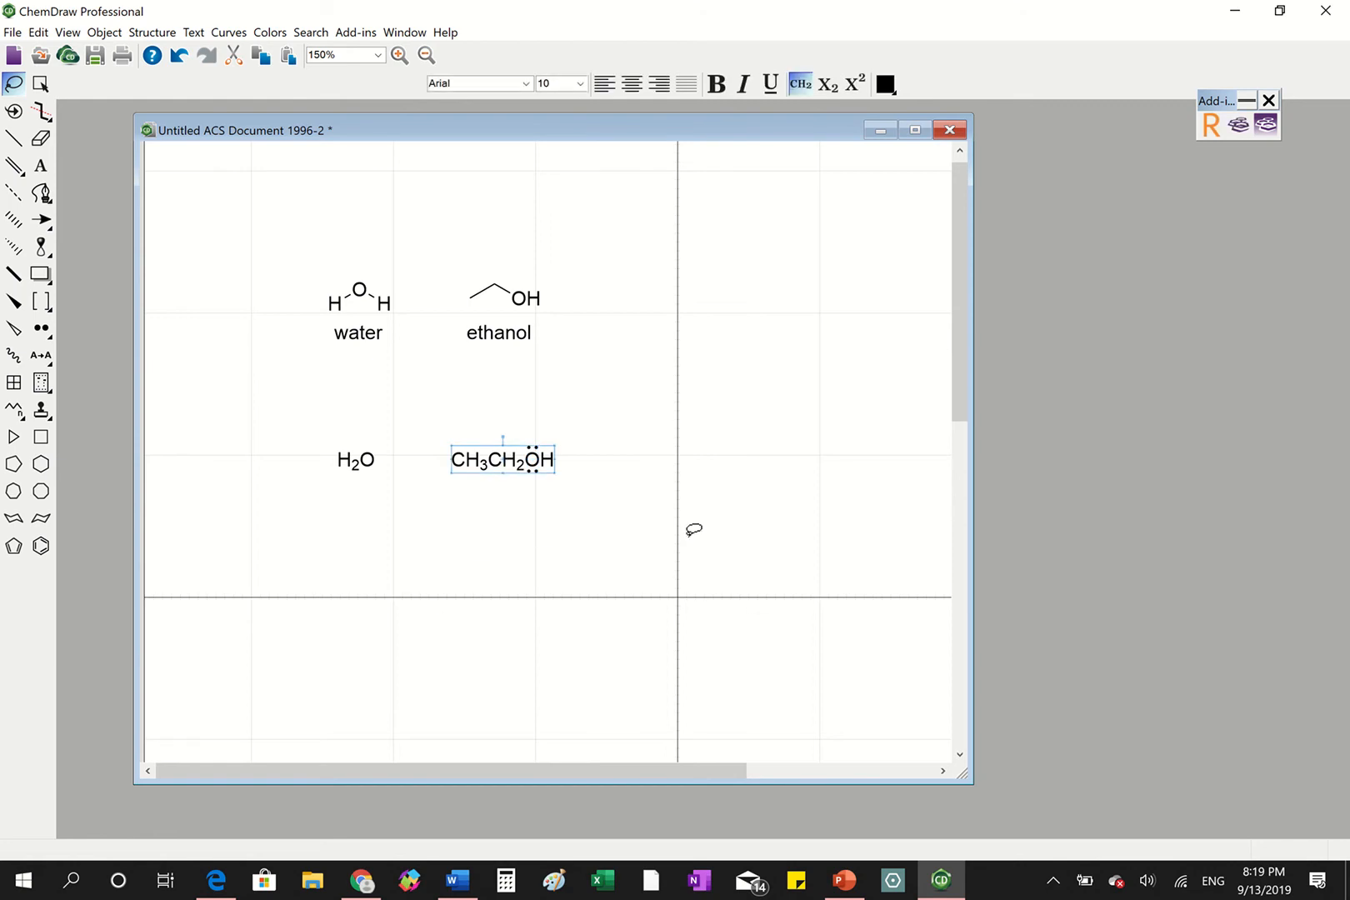
click(613, 427)
- Select both lone pairs on the CH3CH2OH oxygen and copy them onto the O of the H2O formula
click(534, 445)
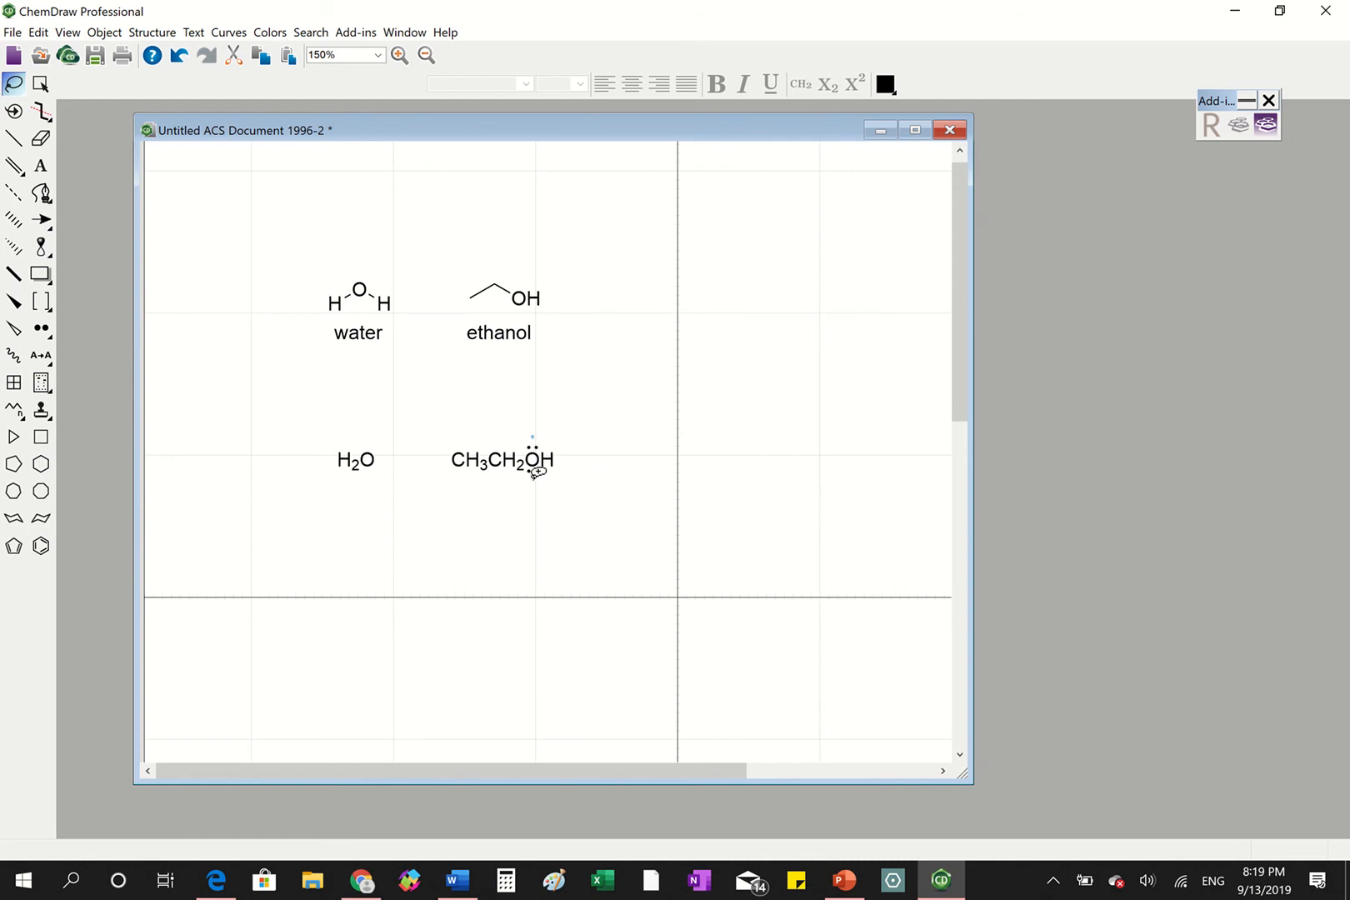
shift+click(532, 473)
shift+click(532, 470)
drag(530, 459, 362, 465)
click(367, 471)
click(384, 514)
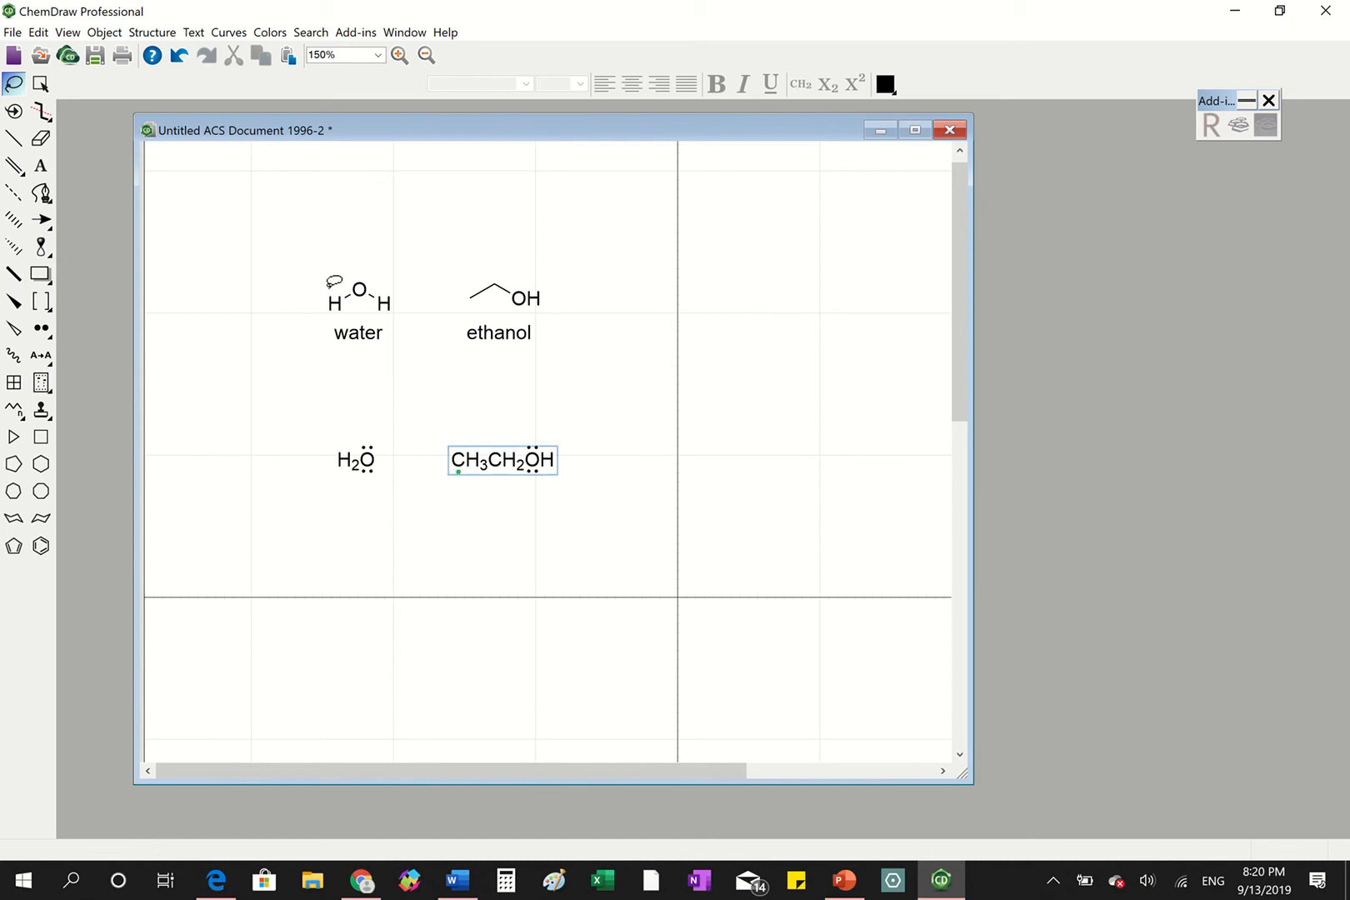
- Select the ethanol structure and the "water" caption together and place copies of them in the empty area of the page
click(13, 88)
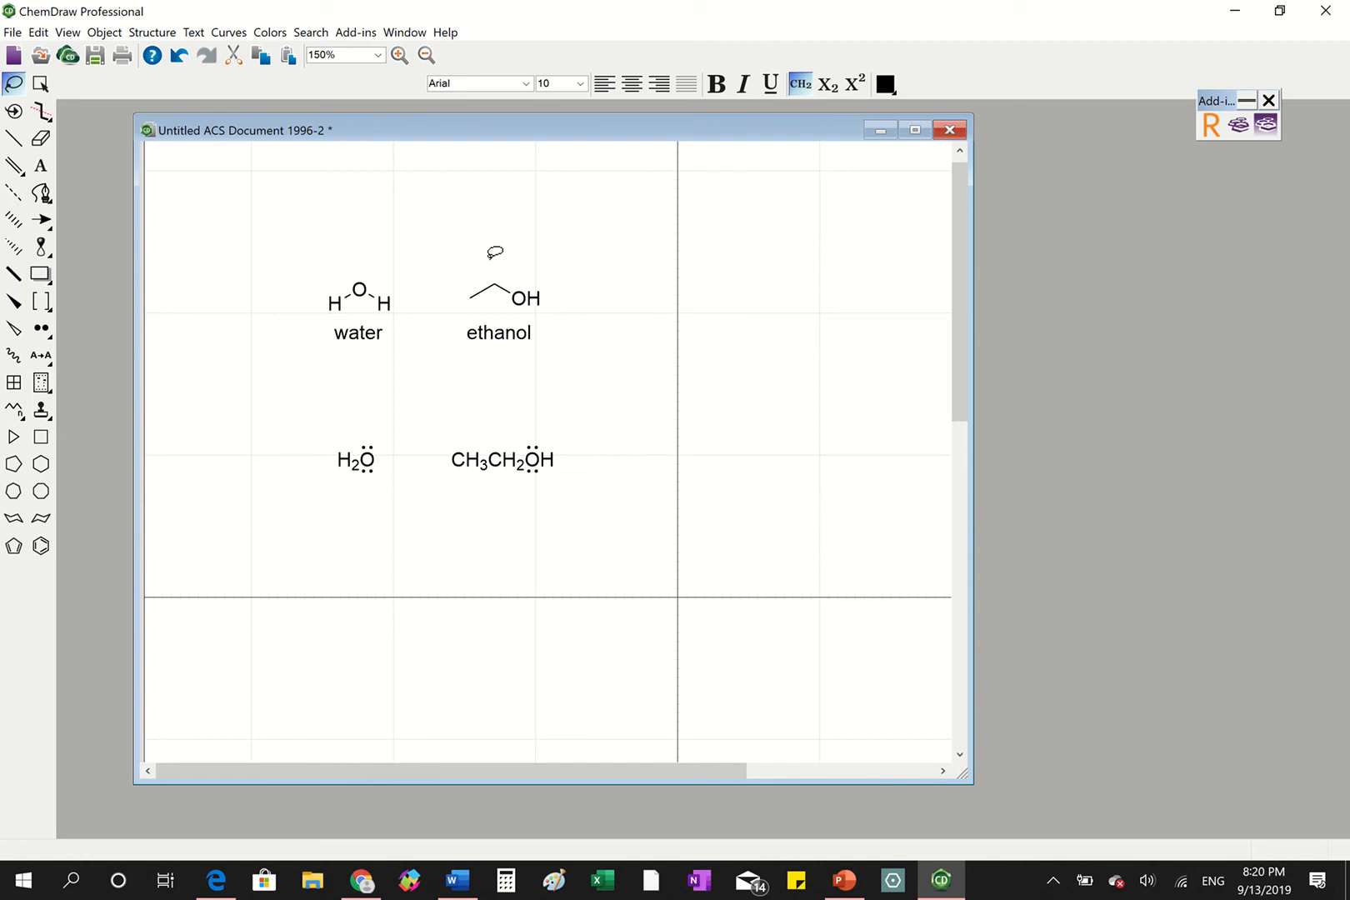
mouse_move(495, 252)
mouse_down()
mouse_move(567, 289)
mouse_move(498, 307)
mouse_move(420, 252)
mouse_move(425, 241)
mouse_up()
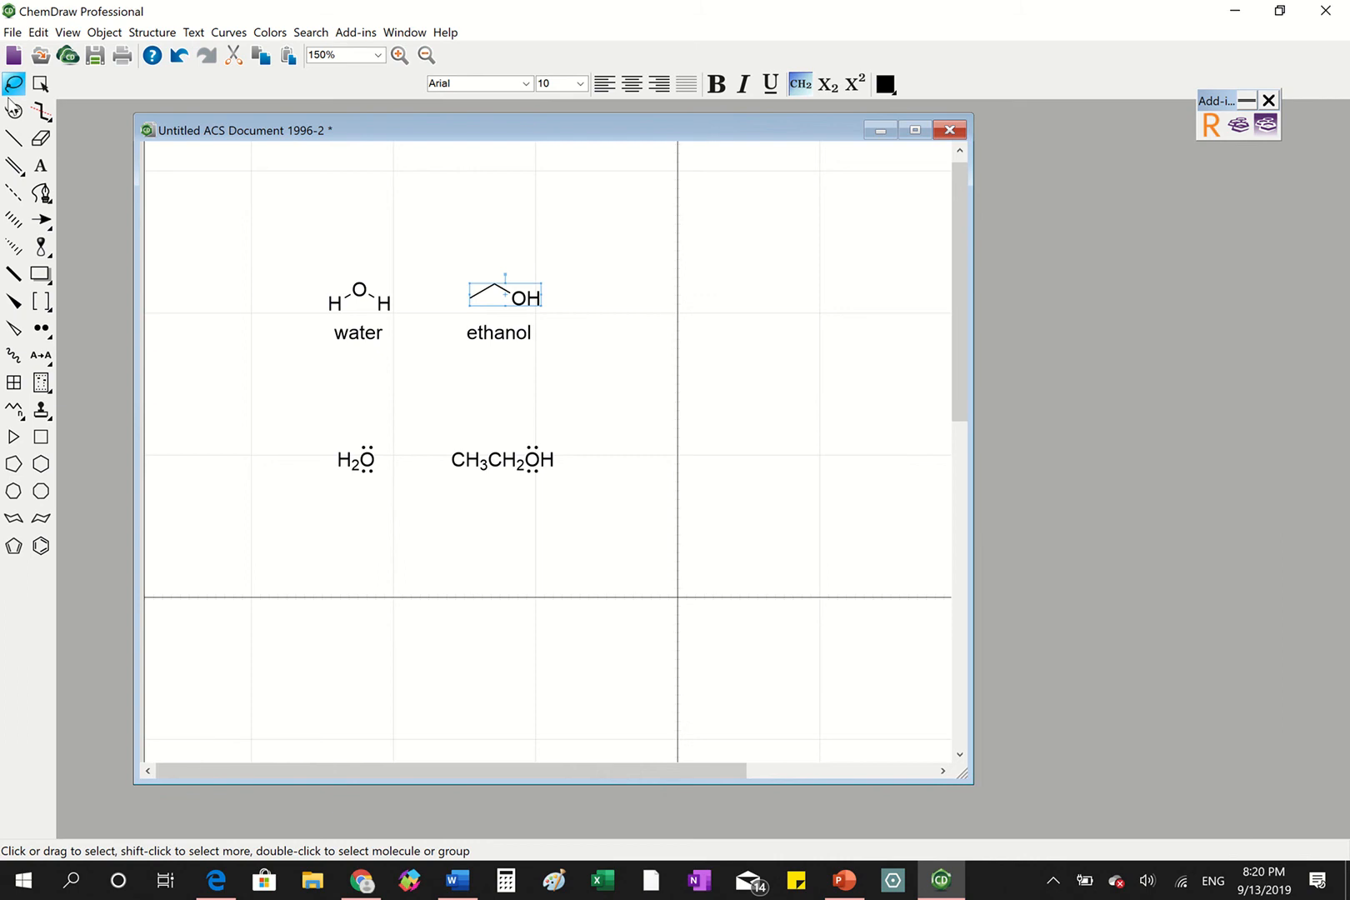
shift+click(351, 333)
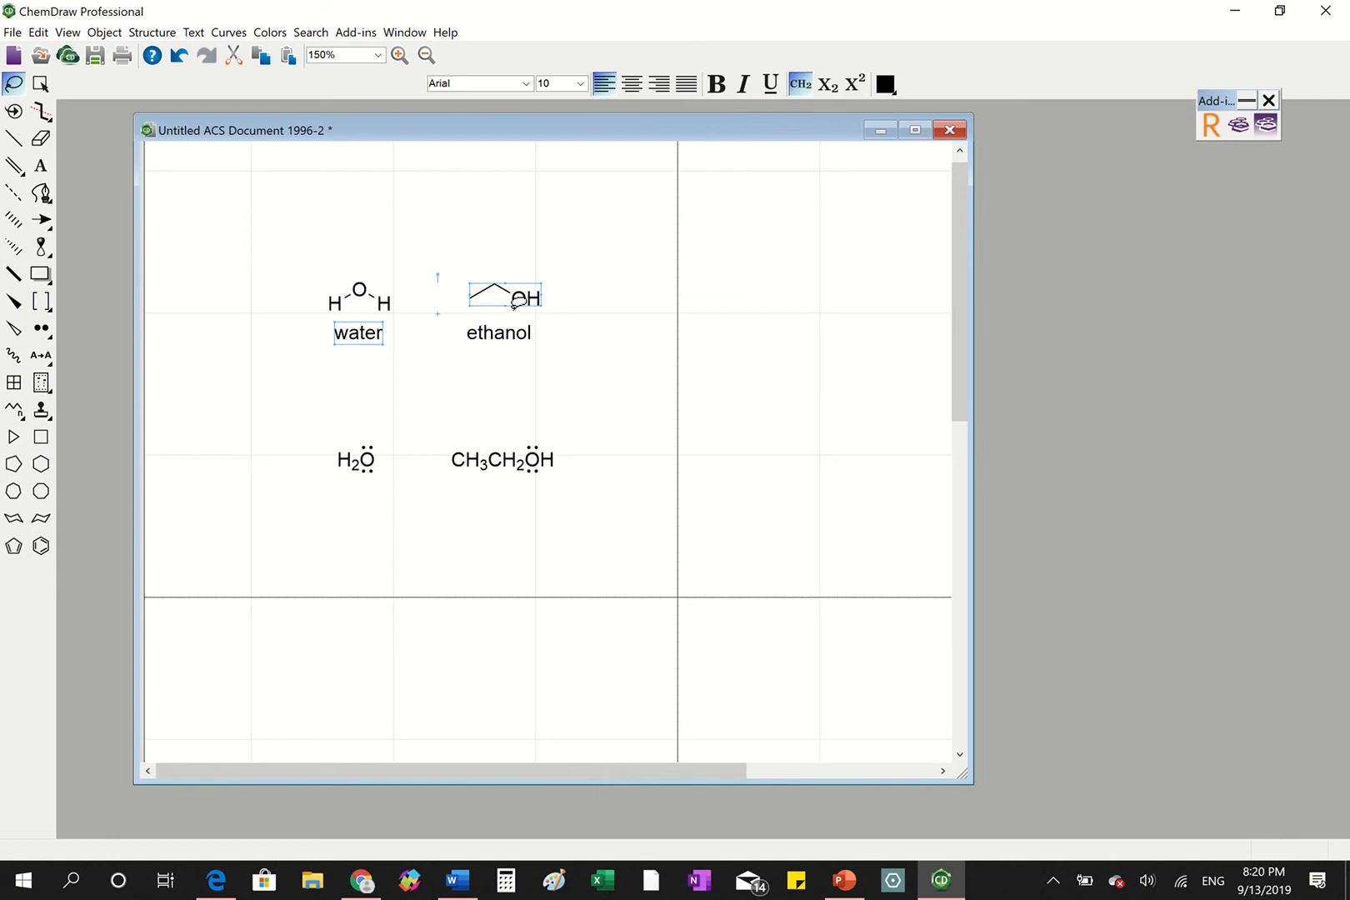
drag(496, 297, 732, 639)
drag(731, 639, 808, 677)
- Undo all the copies of the ethanol structure and the "water" caption
key(ctrl+z)
key(ctrl+z)
key(ctrl+z)
key(ctrl+z)
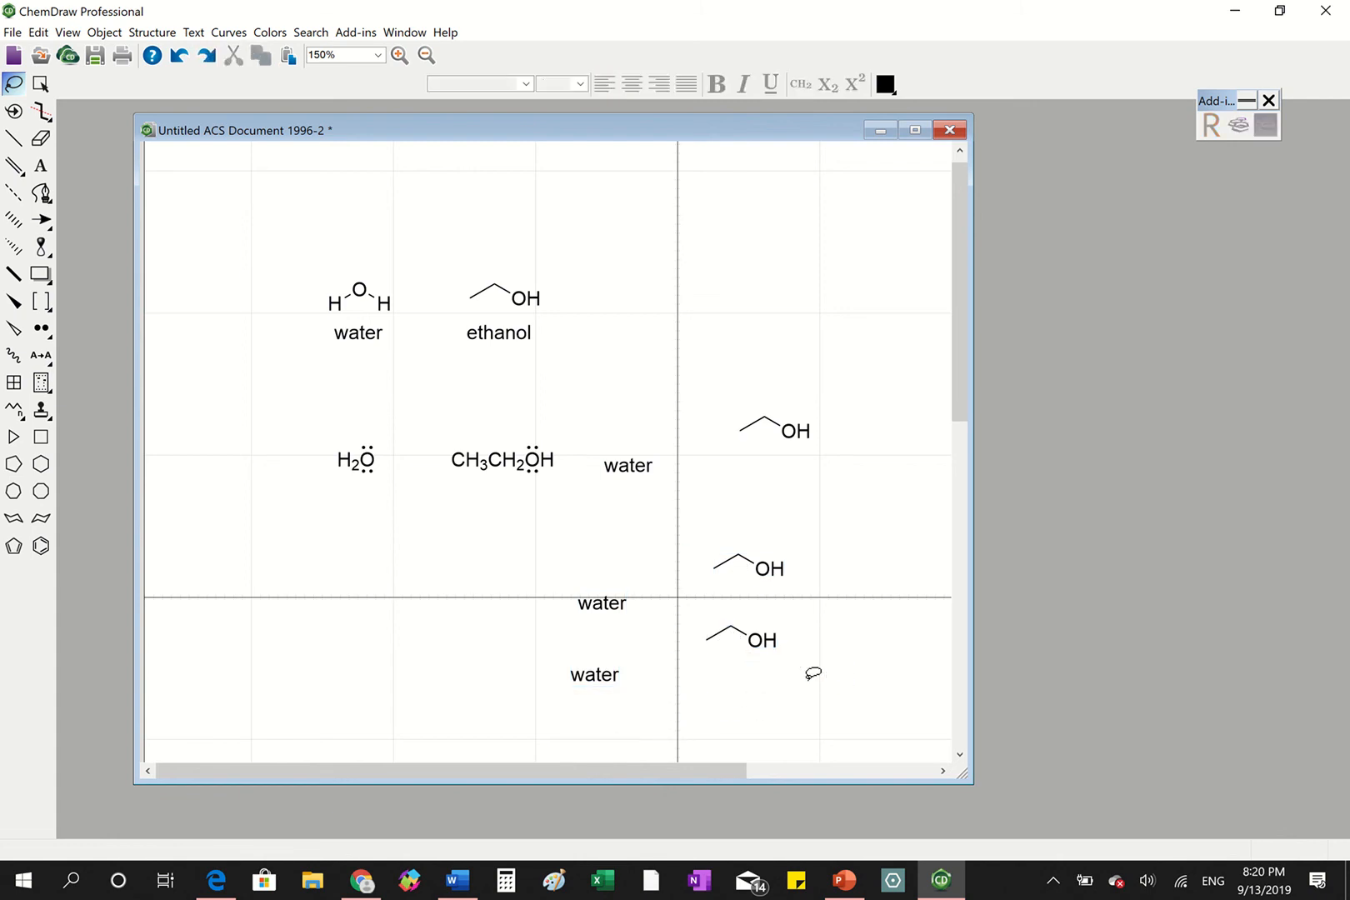
key(ctrl+z)
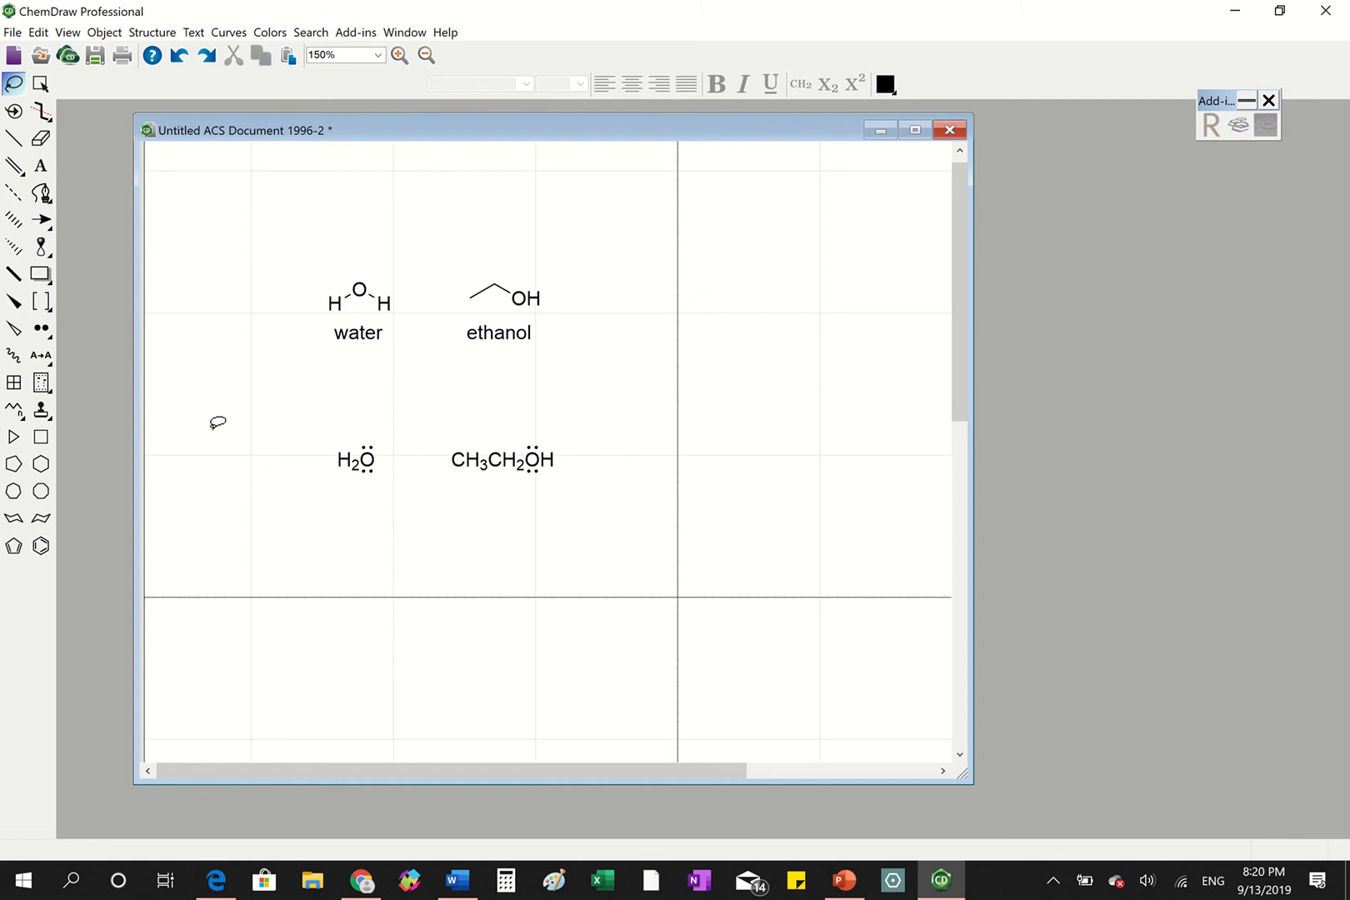
- Draw a benzene ring below the H2O formula and attach a two-bond ethyl chain to its upper-right carbon
click(40, 546)
click(332, 624)
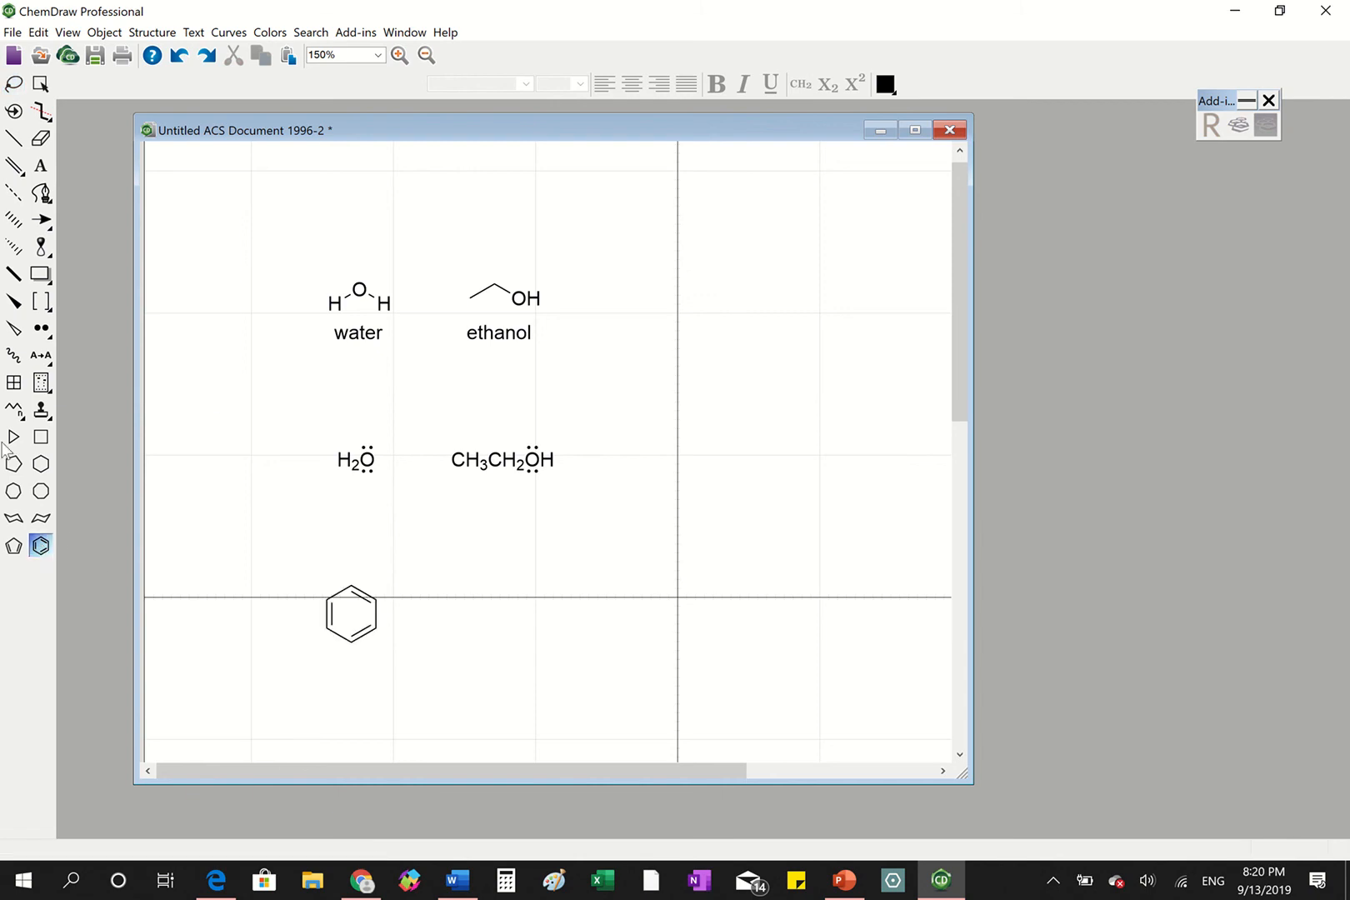
click(14, 137)
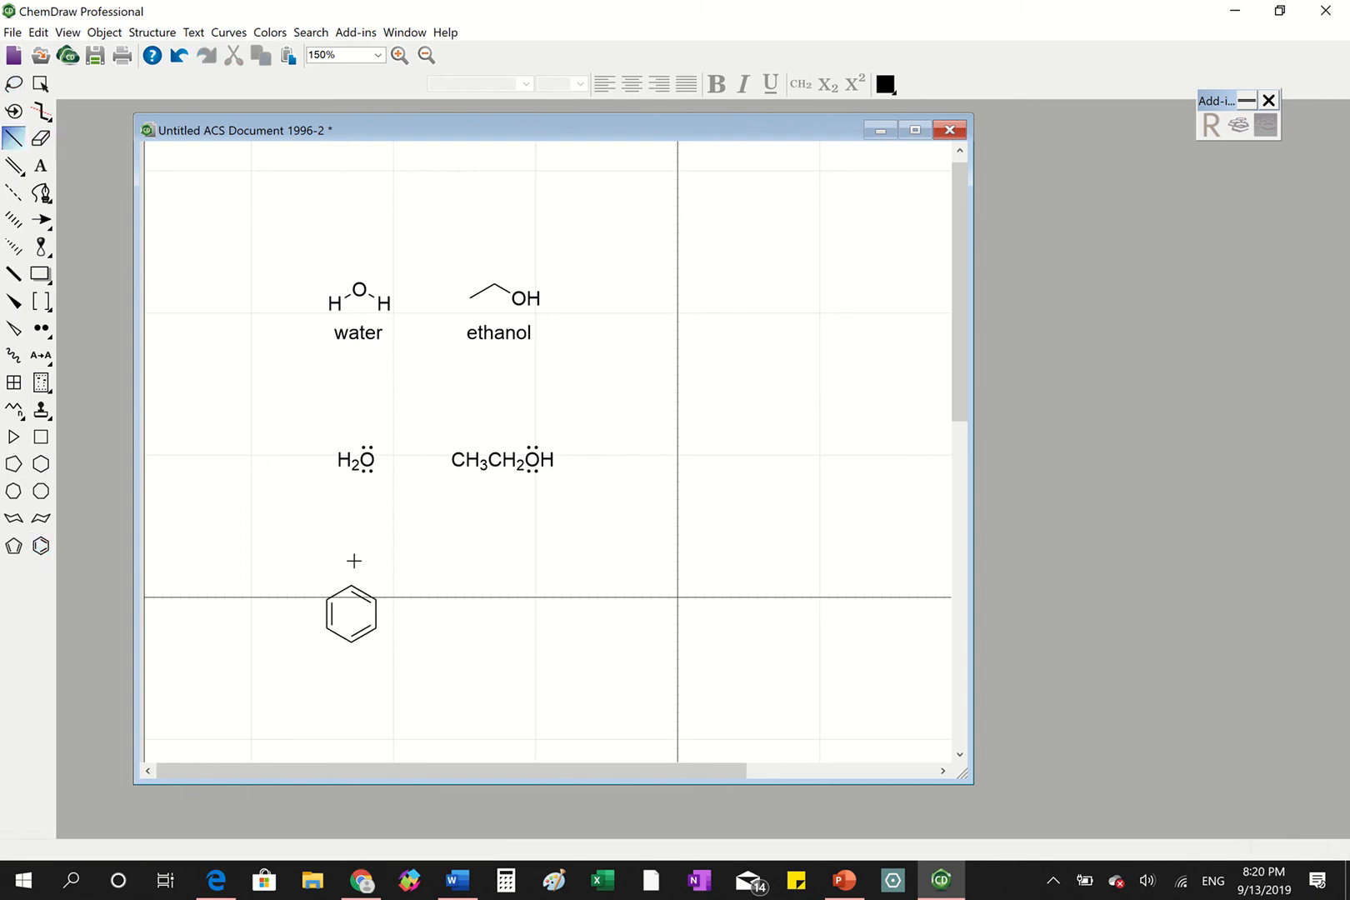
click(377, 599)
click(401, 588)
click(401, 581)
- Reduce the benzene ring's upper-right double bond to a single bond and make the bond joining the ring to the ethyl chain double
click(40, 137)
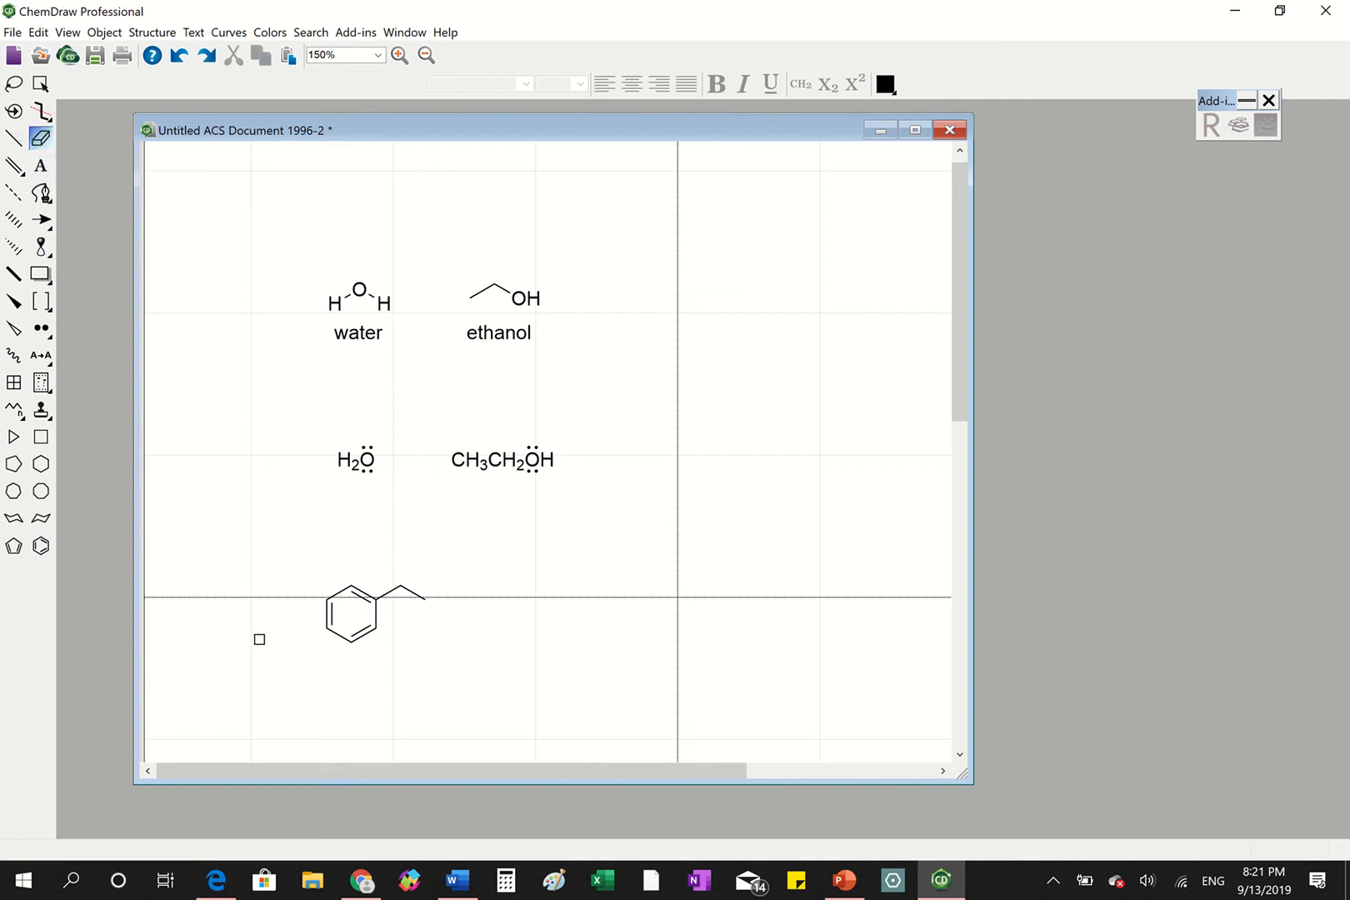
click(363, 599)
click(13, 138)
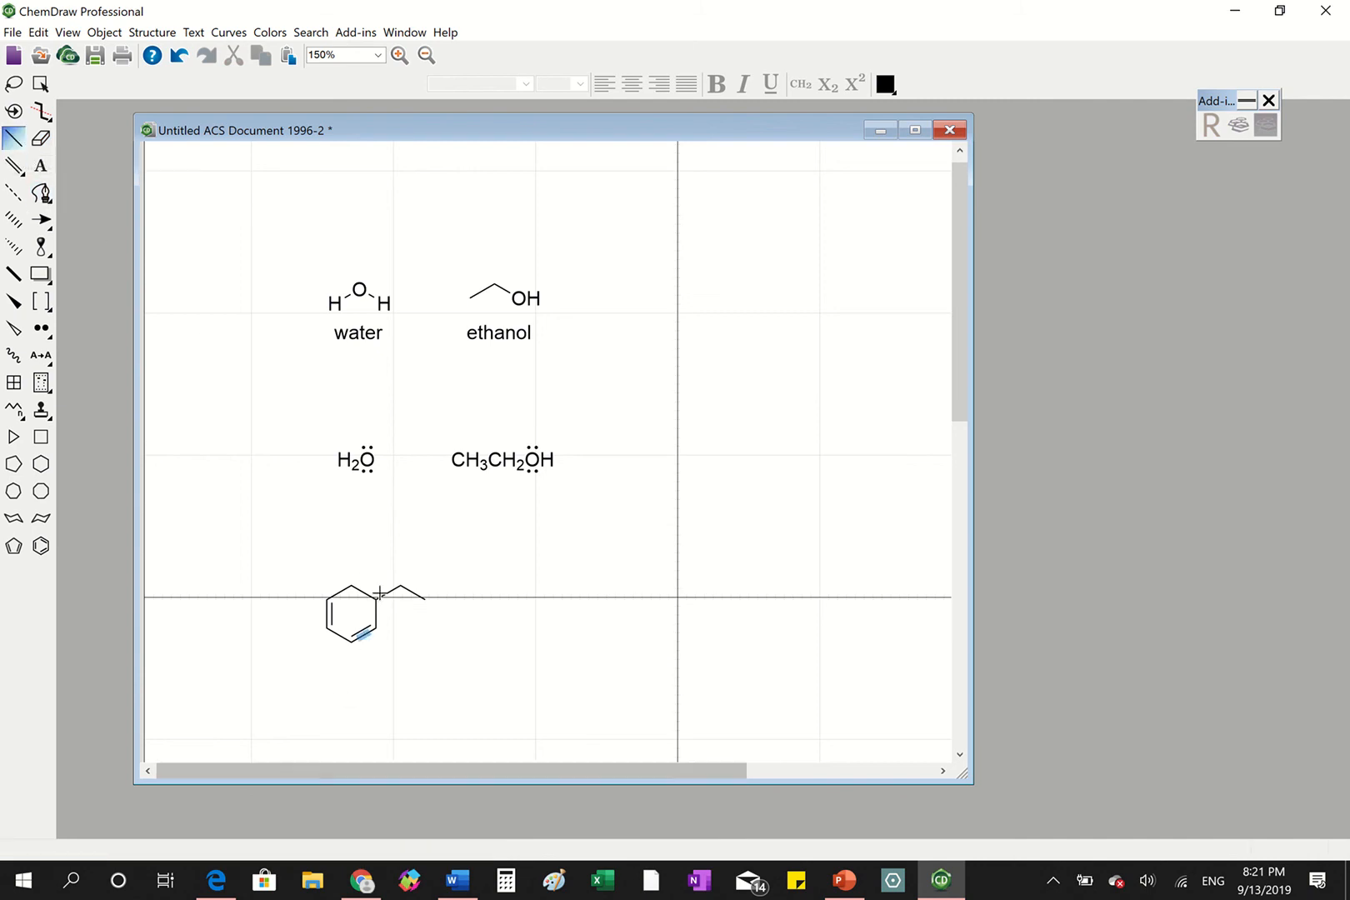
click(385, 593)
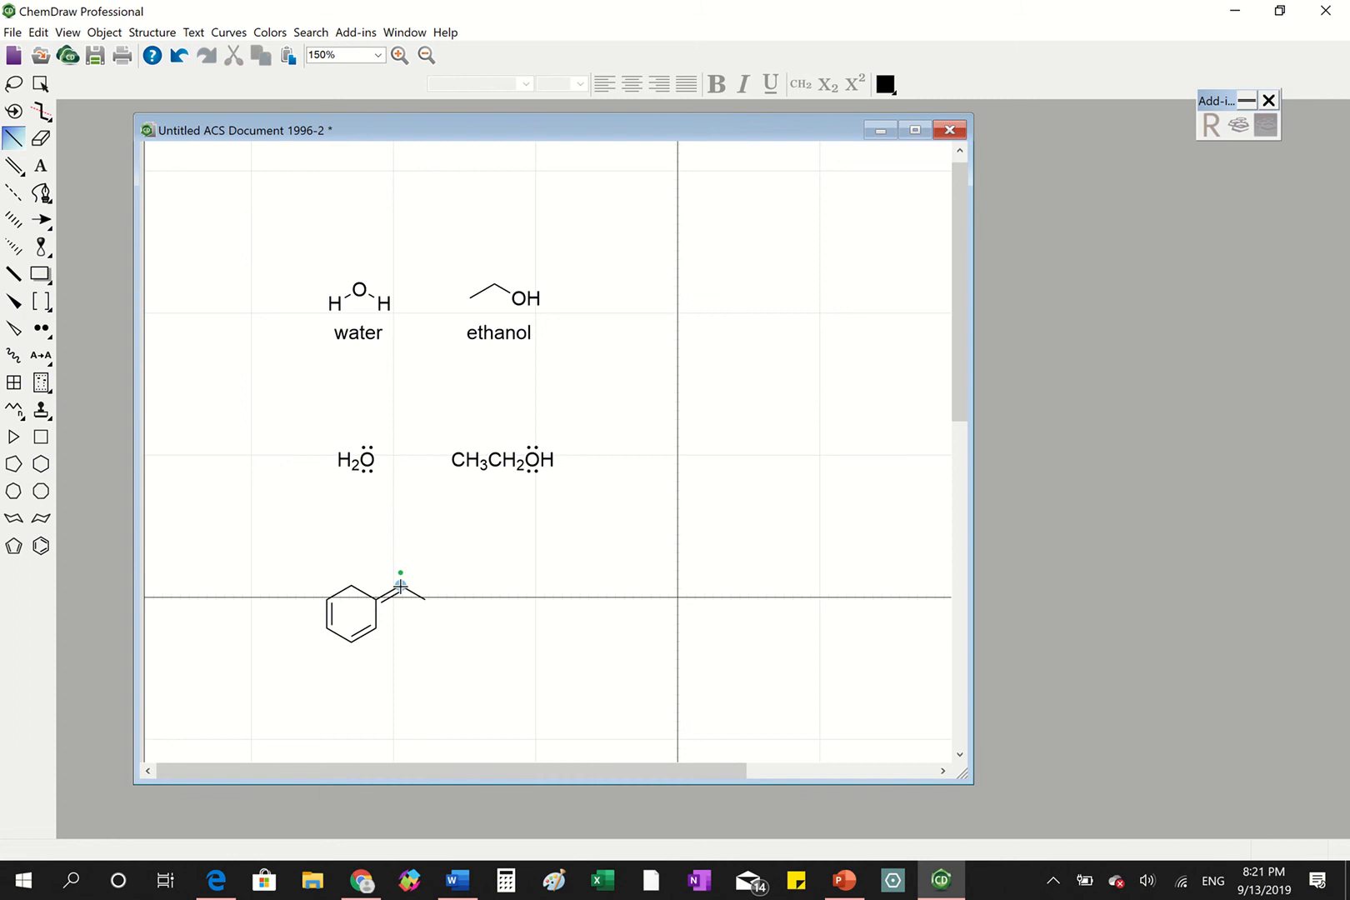
- Label the two side-chain carbons explicitly as CH and CH3
key(c)
key(c)
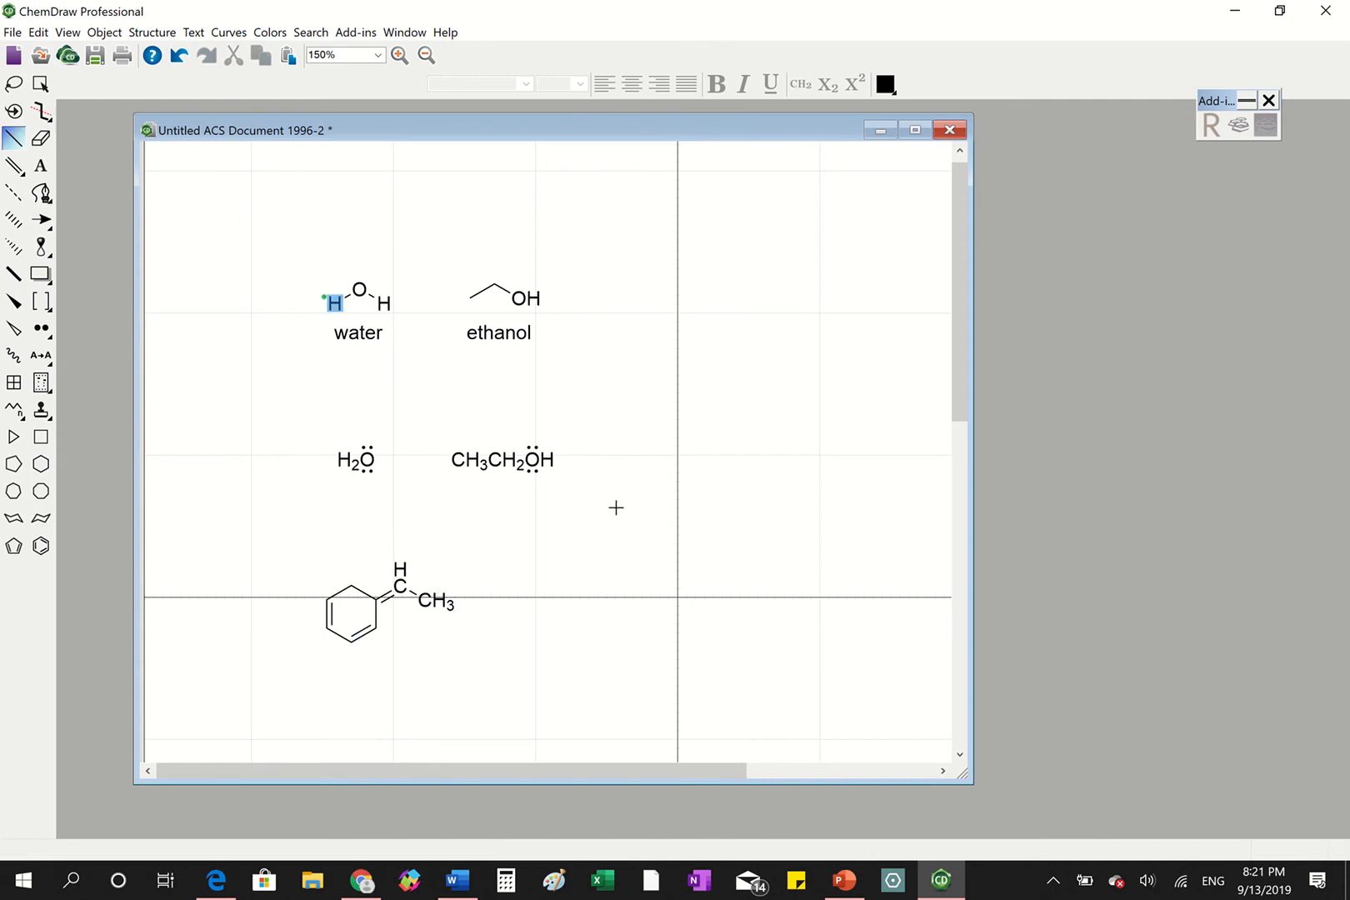
- Draw a carbon with four irregularly angled single bonds to the right of the CH3CH2OH formula and extend its upper-right branch by one bond
drag(646, 518, 669, 505)
click(671, 504)
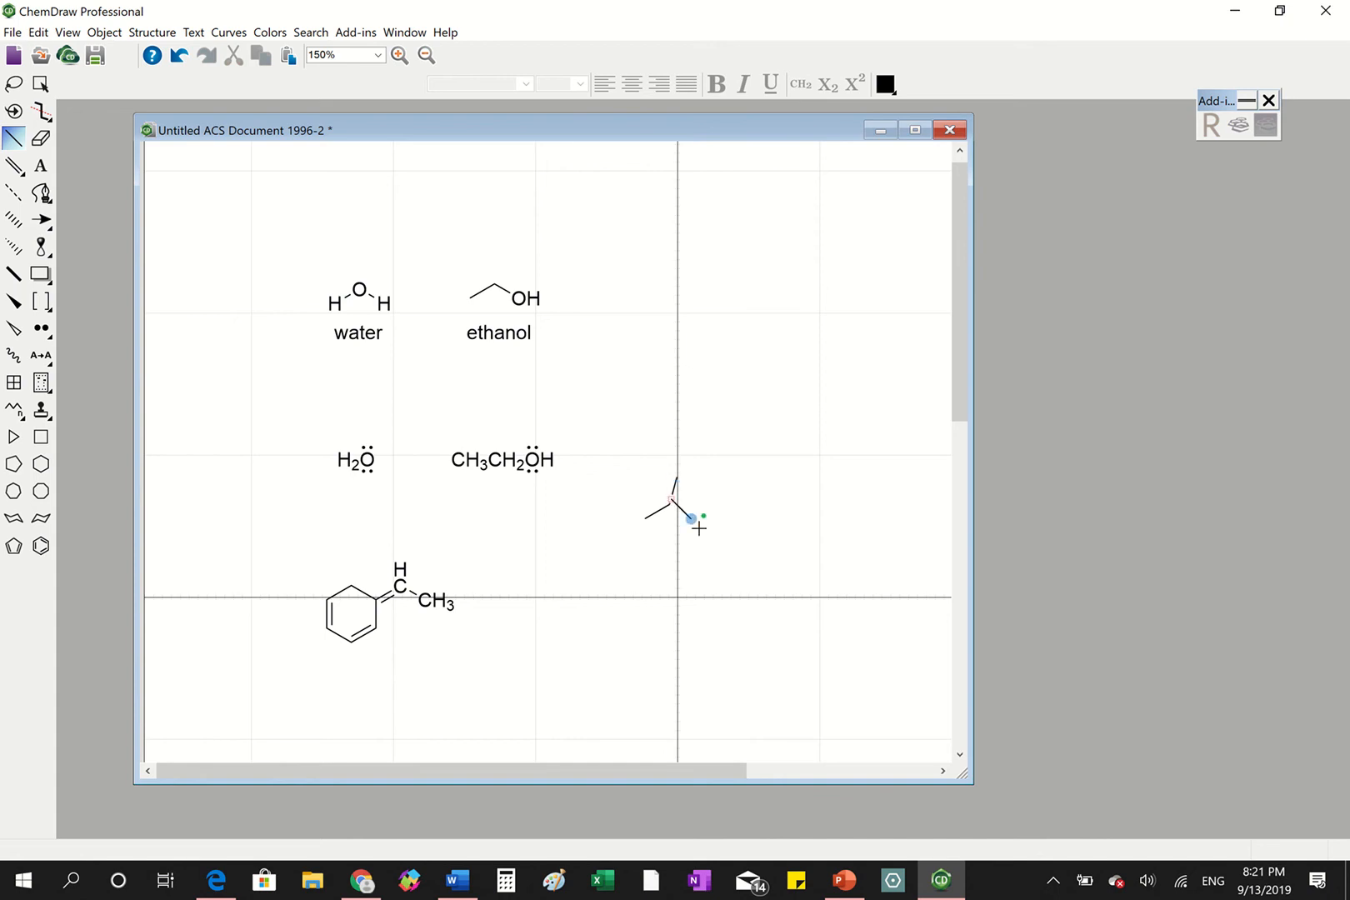
key(ctrl+z)
drag(722, 557, 614, 582)
drag(676, 505, 627, 411)
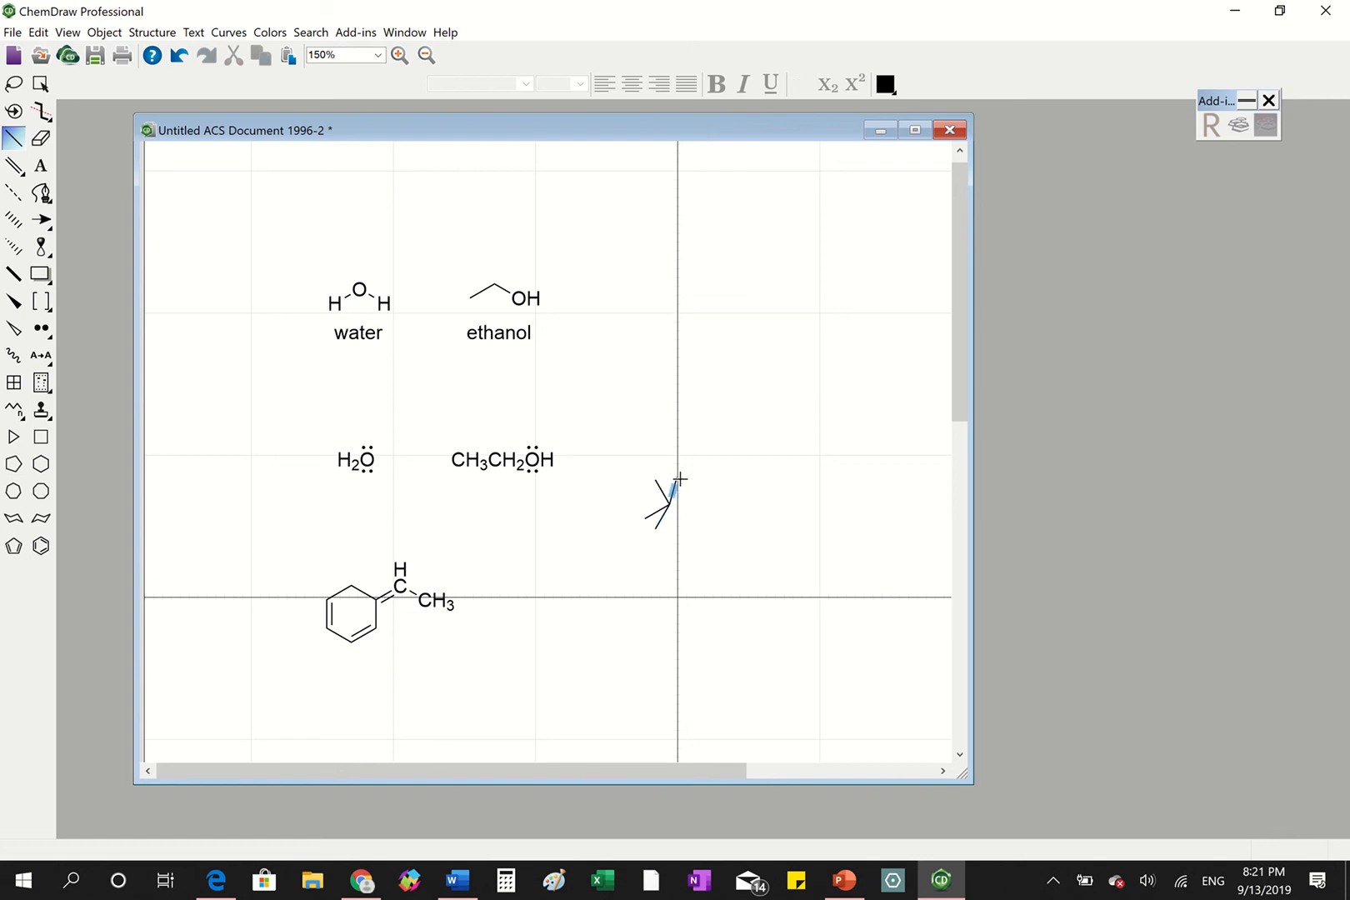
click(677, 478)
- Select the irregular branched structure and apply Clean Up Structure to it
click(15, 85)
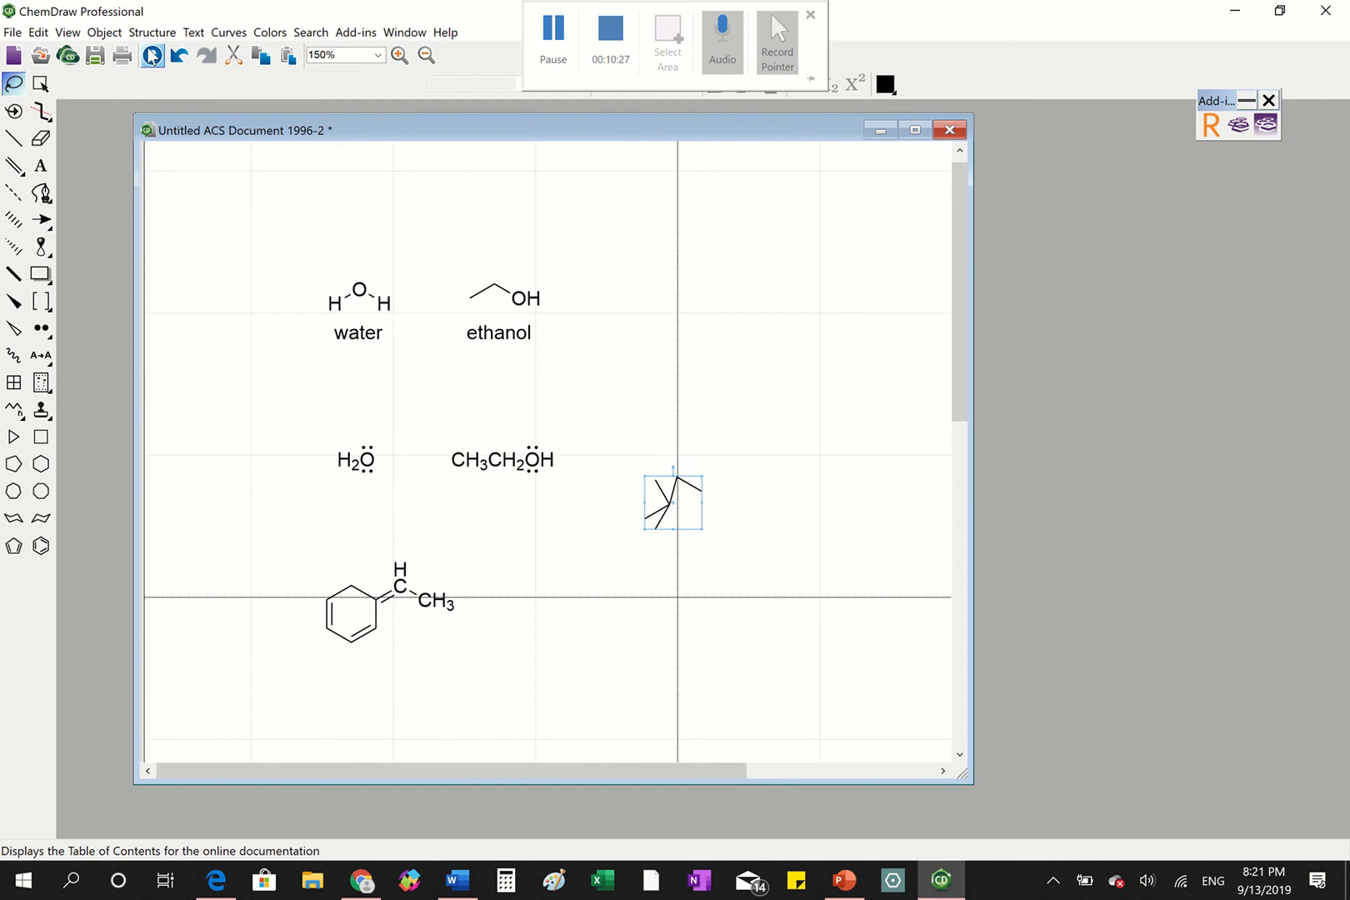
click(153, 33)
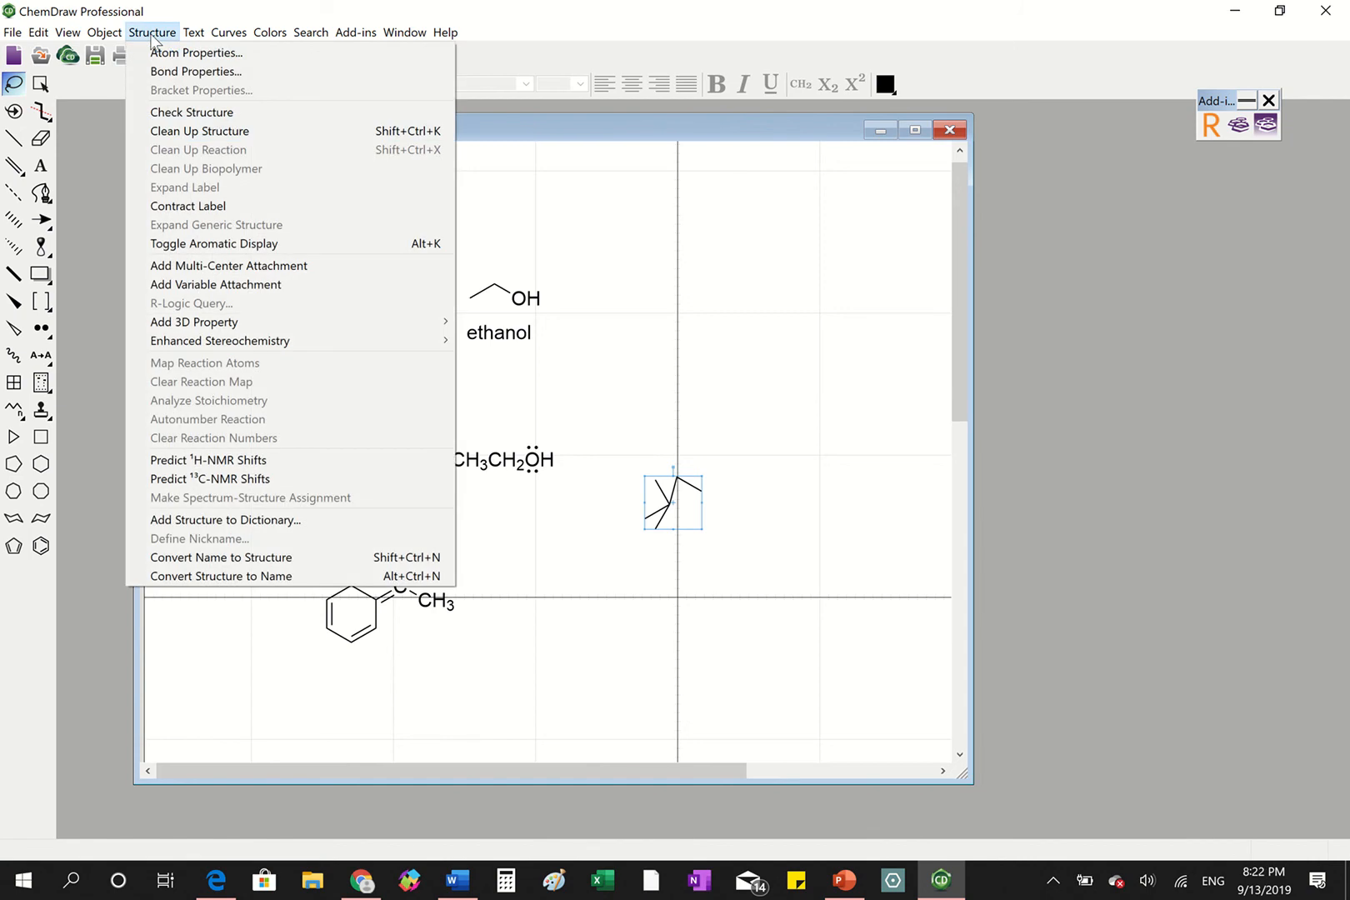
click(278, 134)
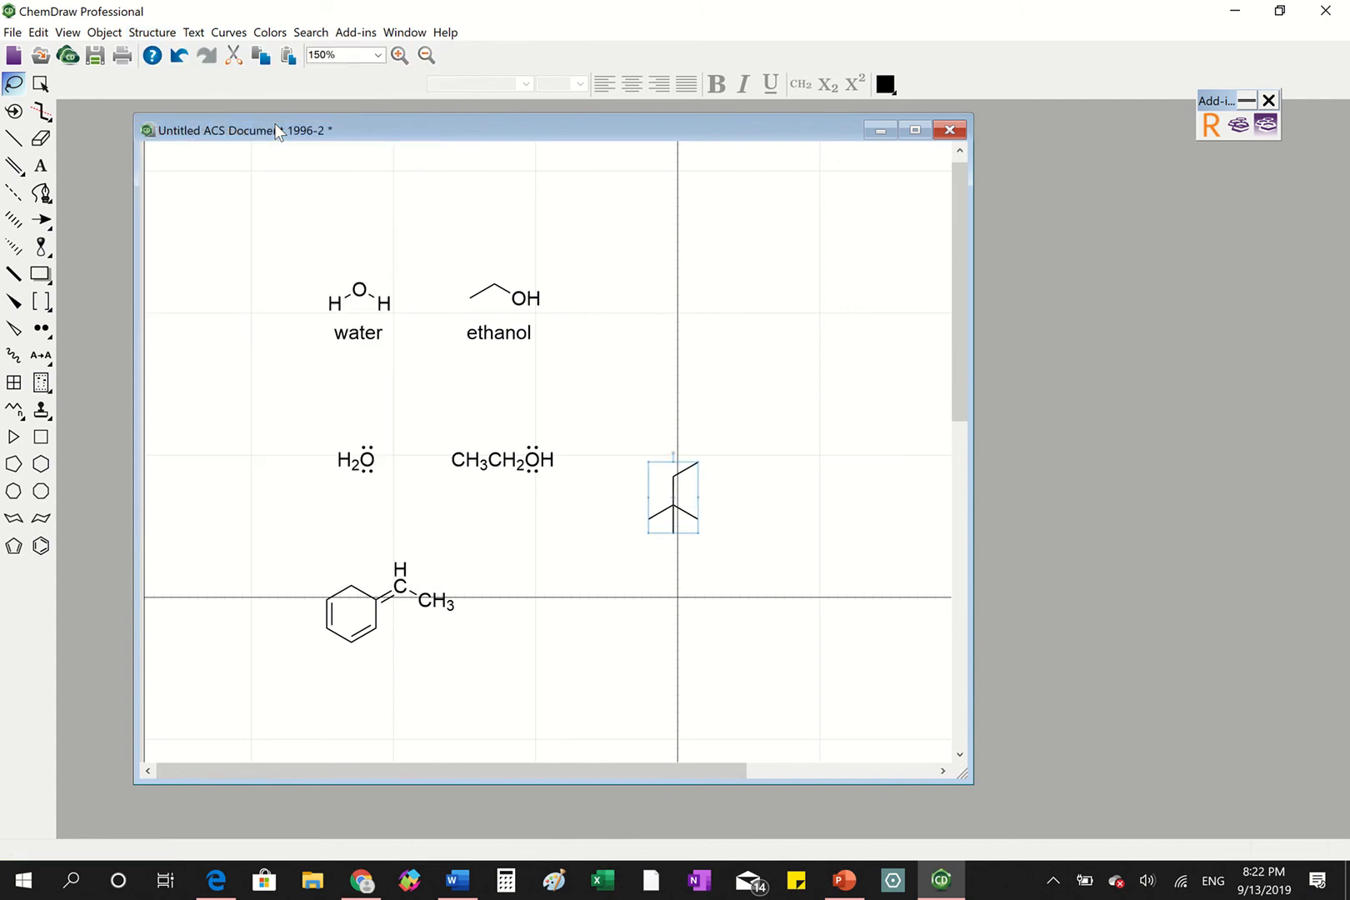
click(781, 457)
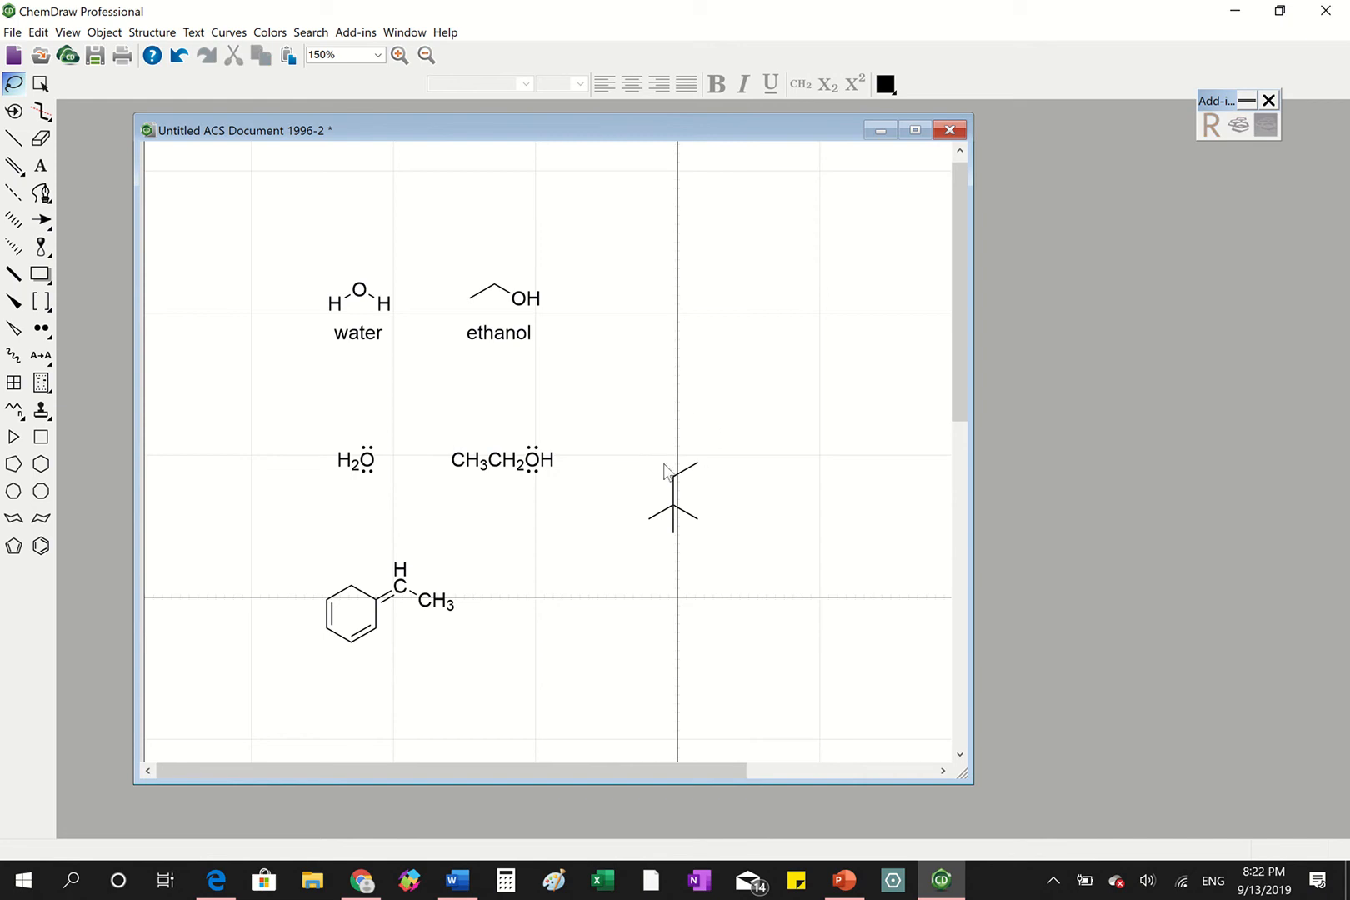
- Select the ring structure with its CH and CH3 side chain and rotate it 30 degrees clockwise
mouse_move(332, 552)
mouse_down()
mouse_move(401, 533)
mouse_move(467, 633)
mouse_move(232, 516)
mouse_up()
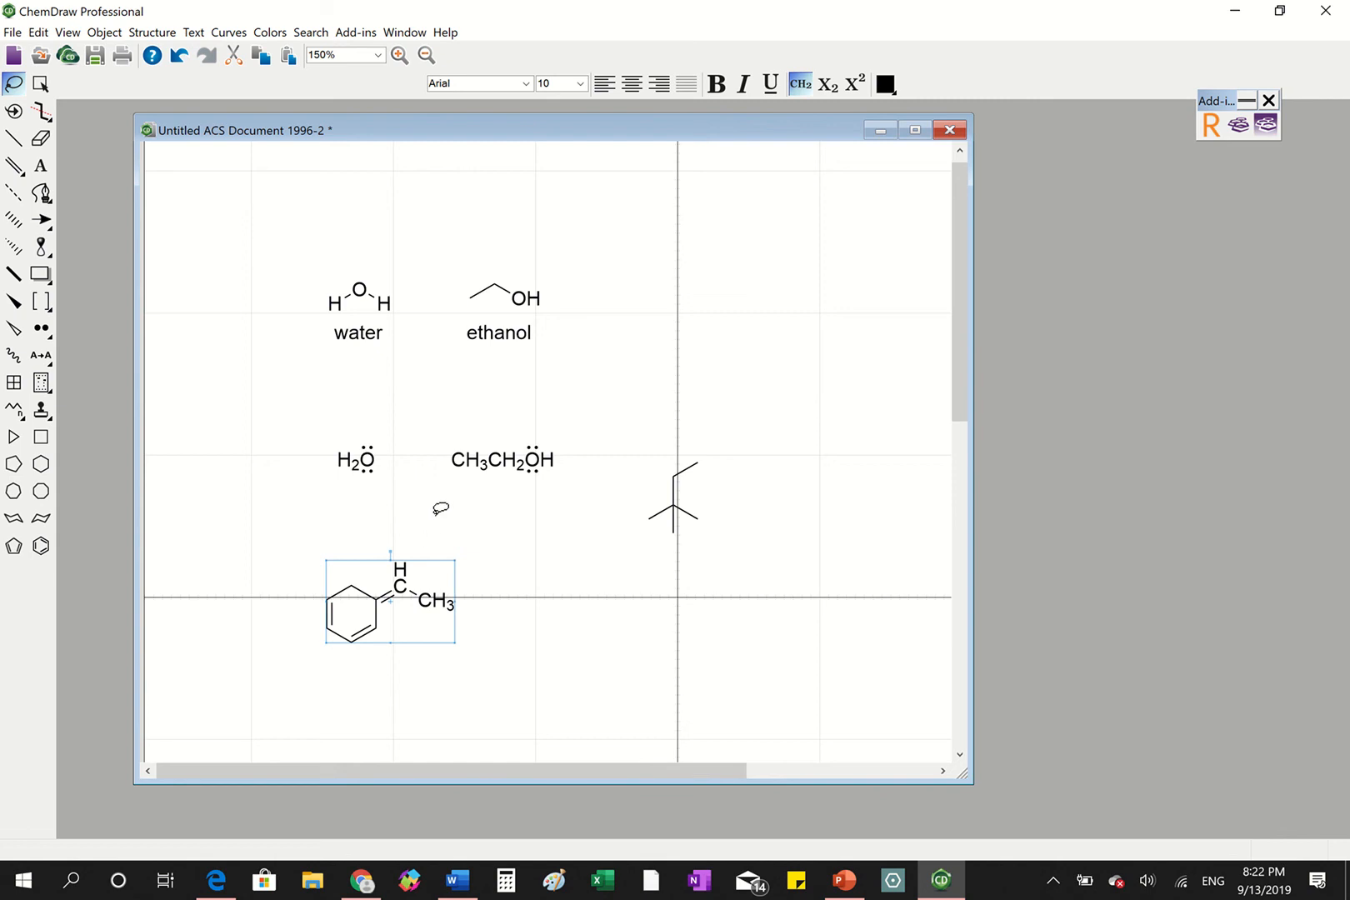
click(151, 32)
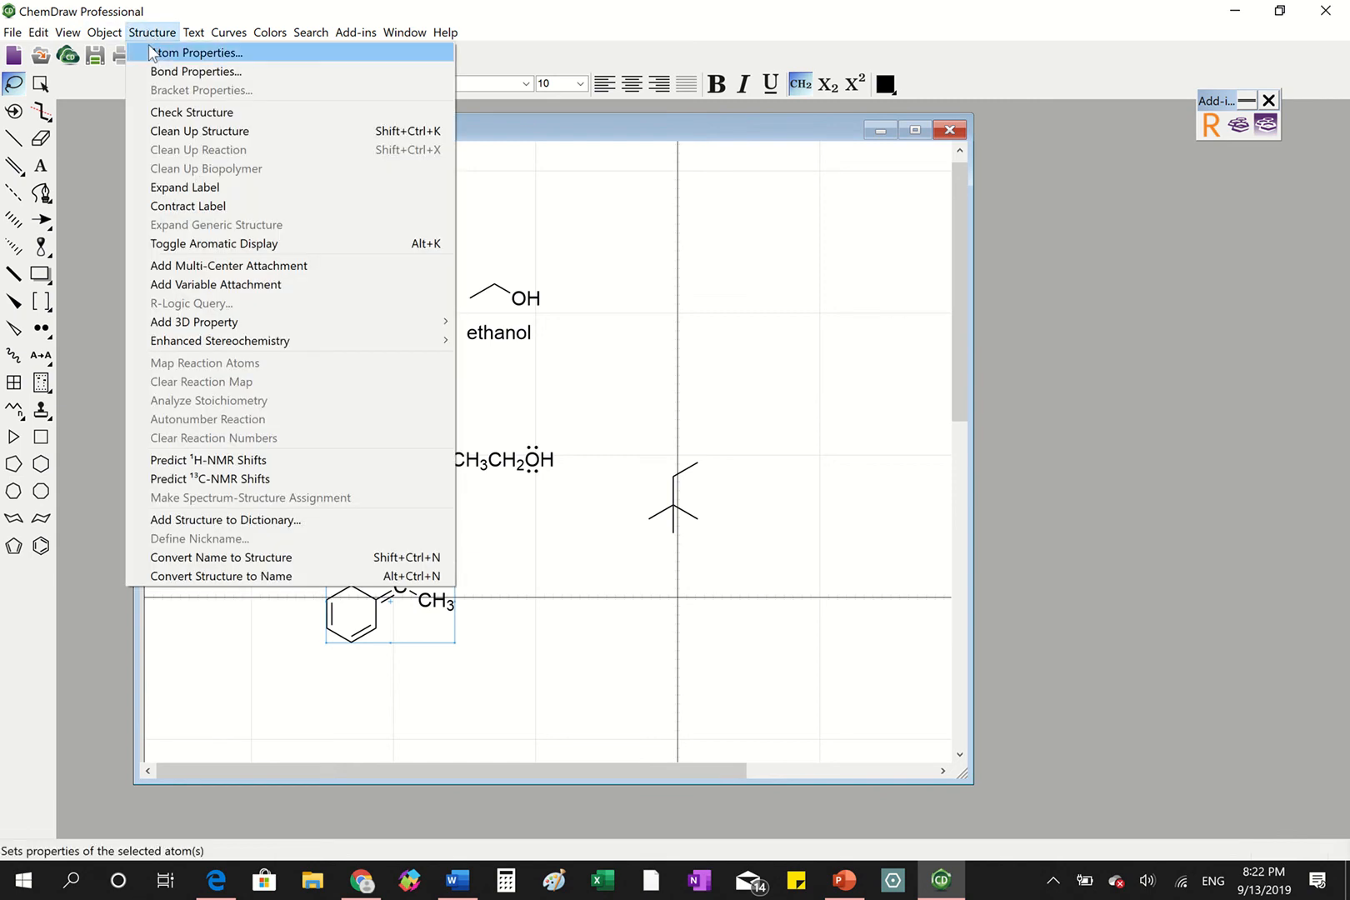
mouse_move(115, 33)
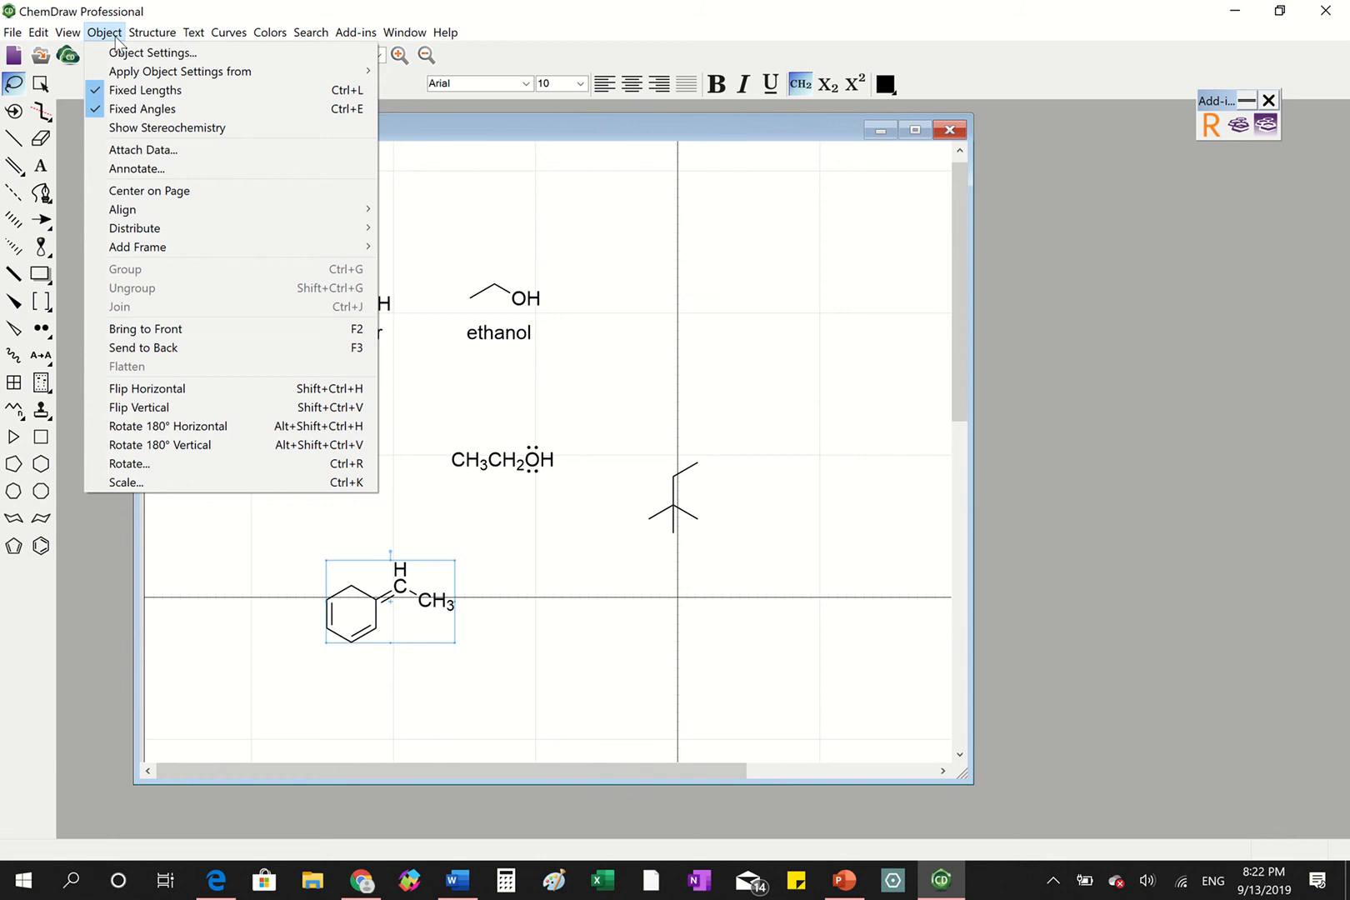
click(179, 4)
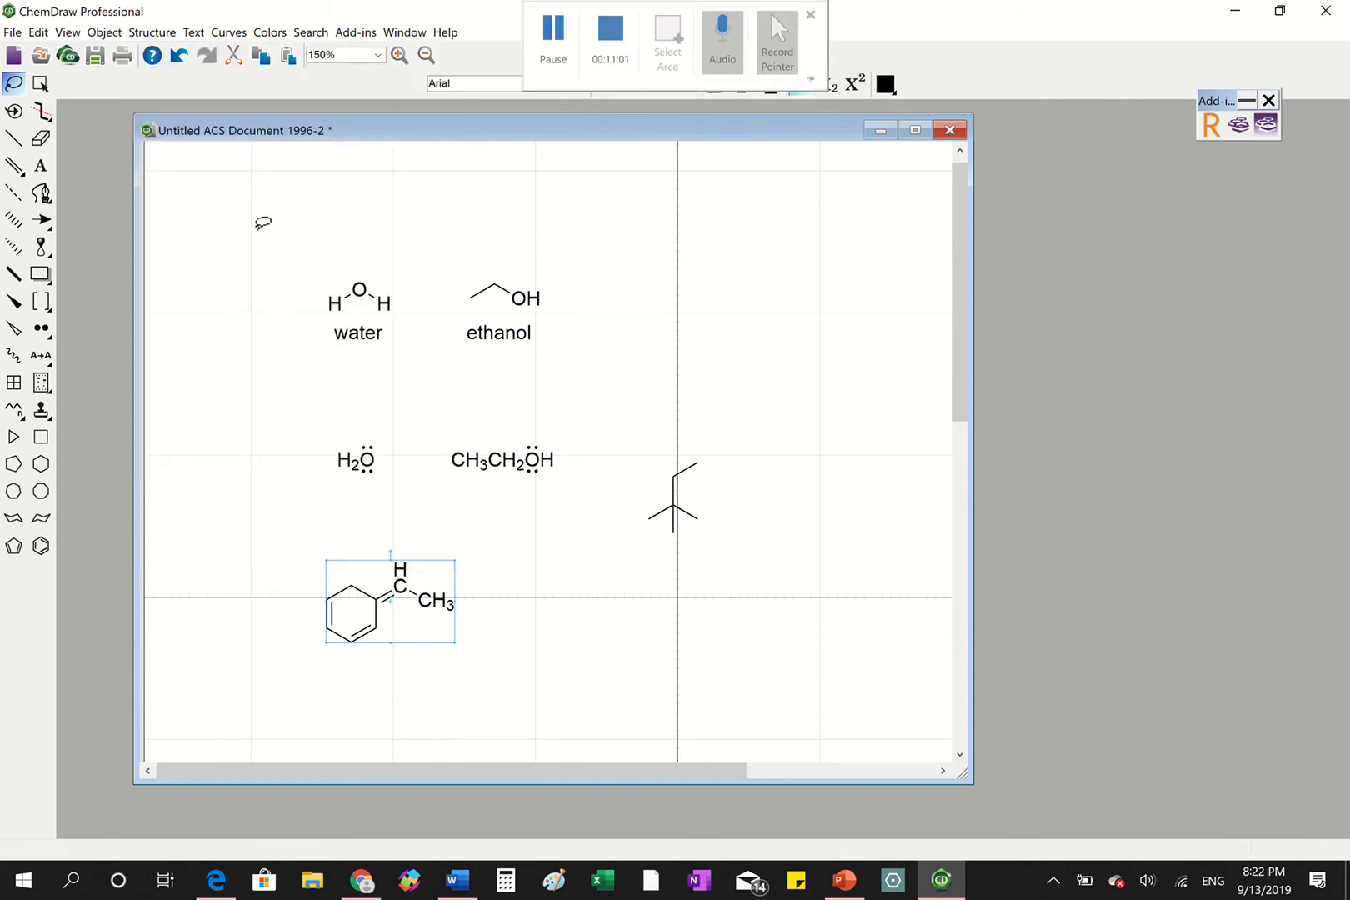
key(ctrl+shift+r)
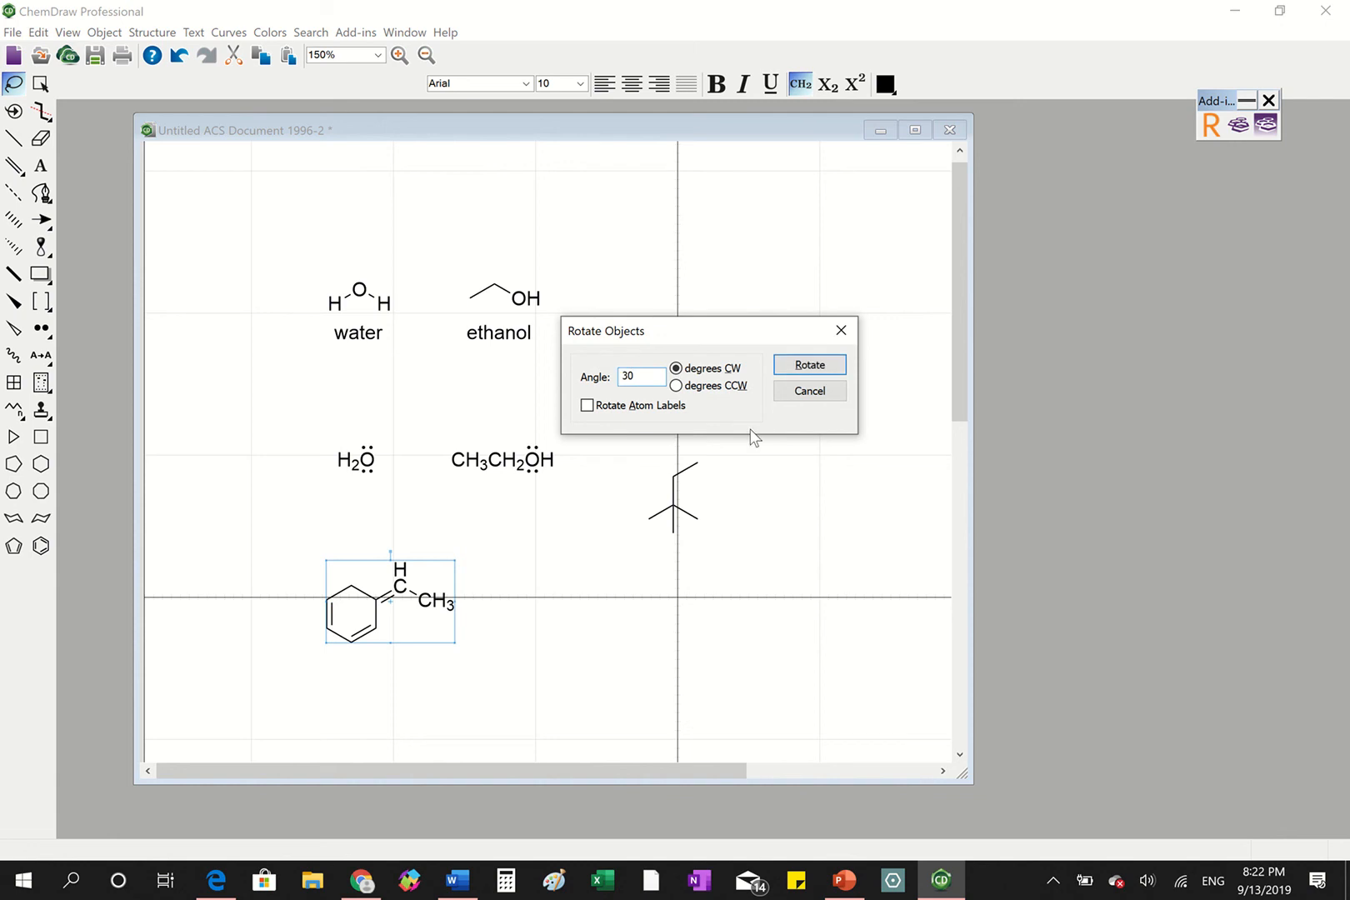
click(810, 366)
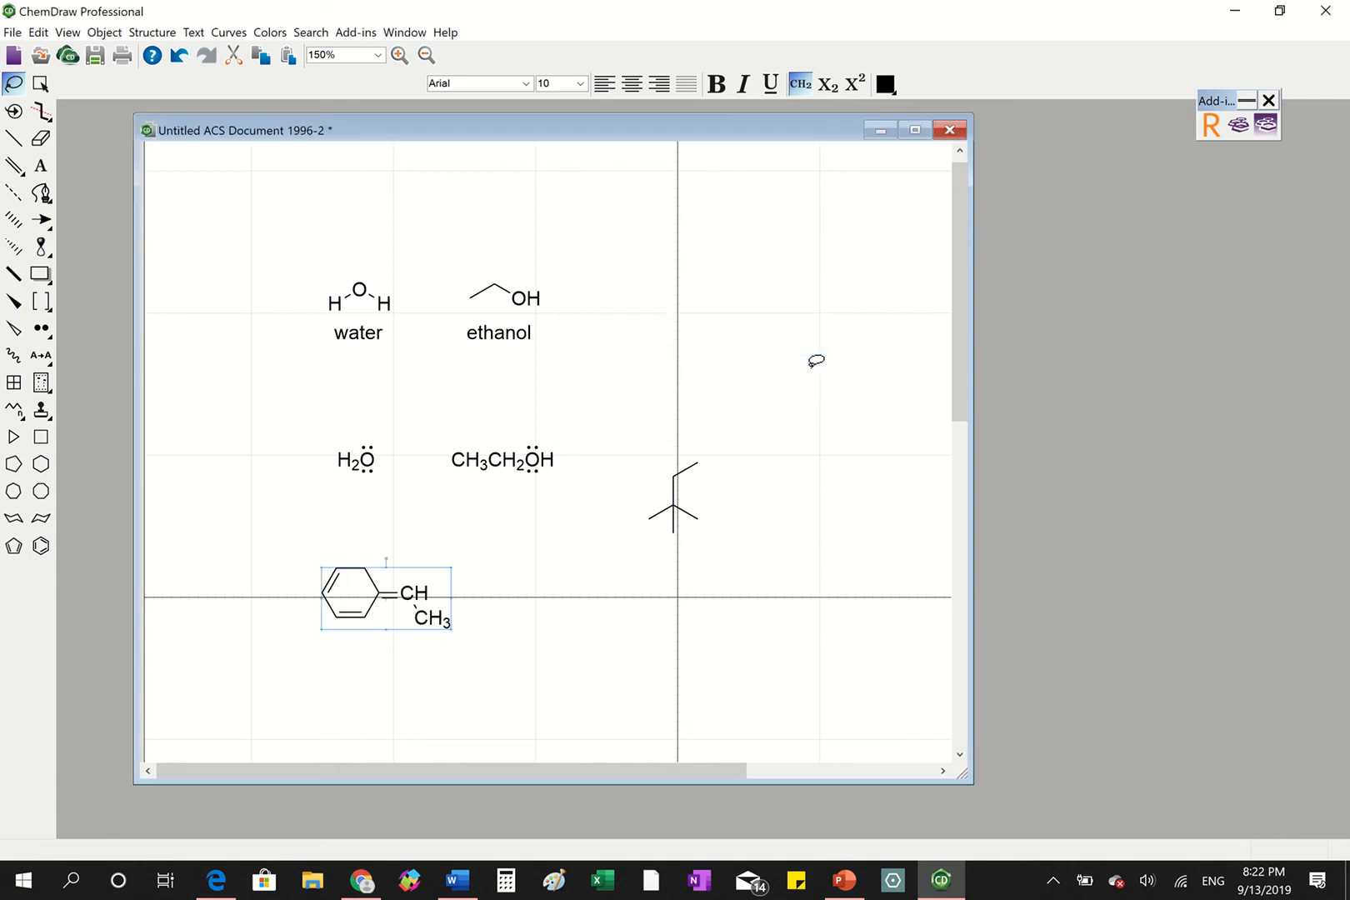
click(216, 636)
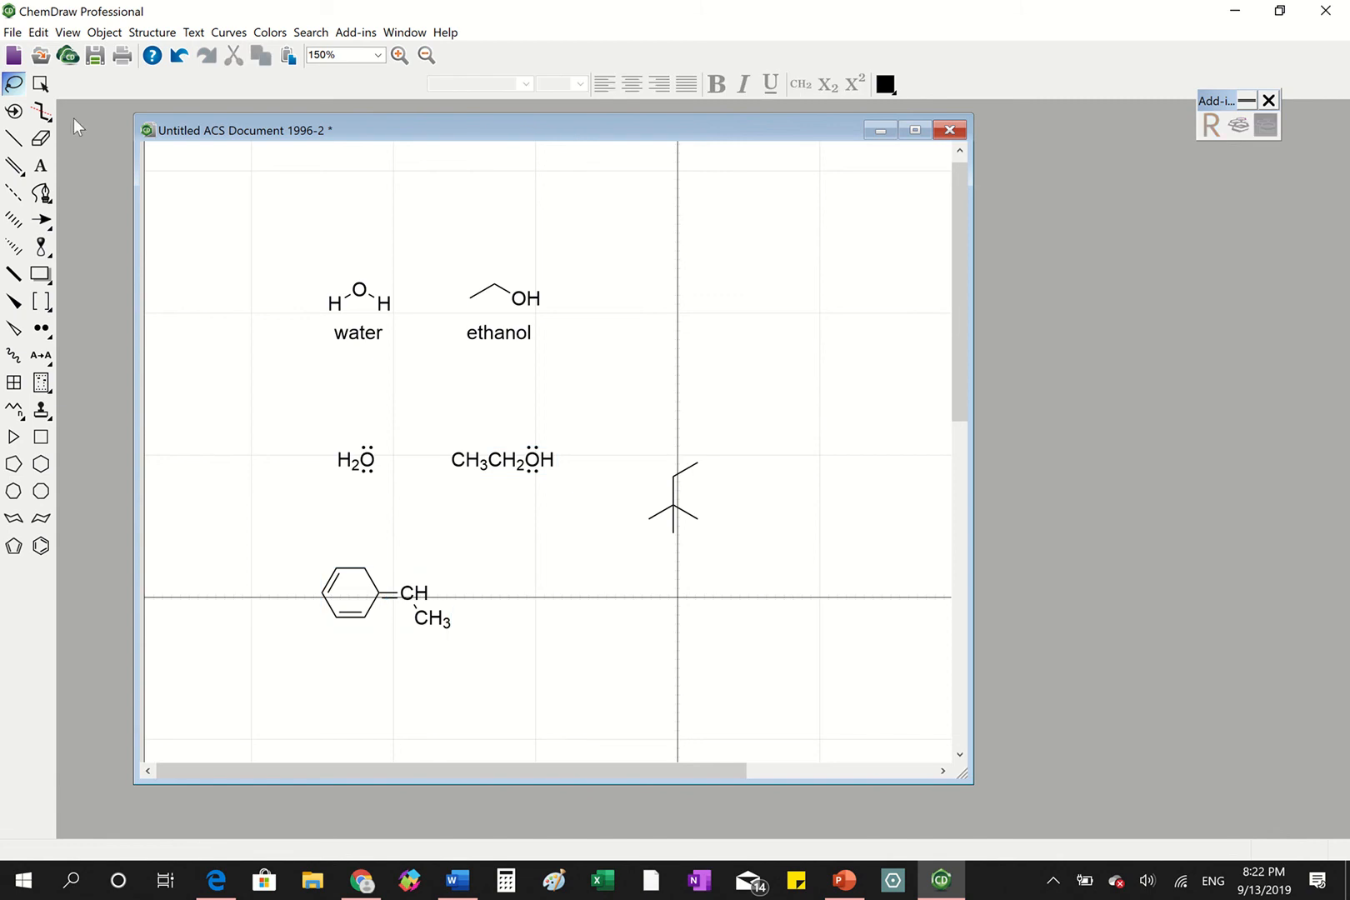
- Show the Analysis window and place it in the empty area beside the document
click(141, 34)
mouse_move(215, 35)
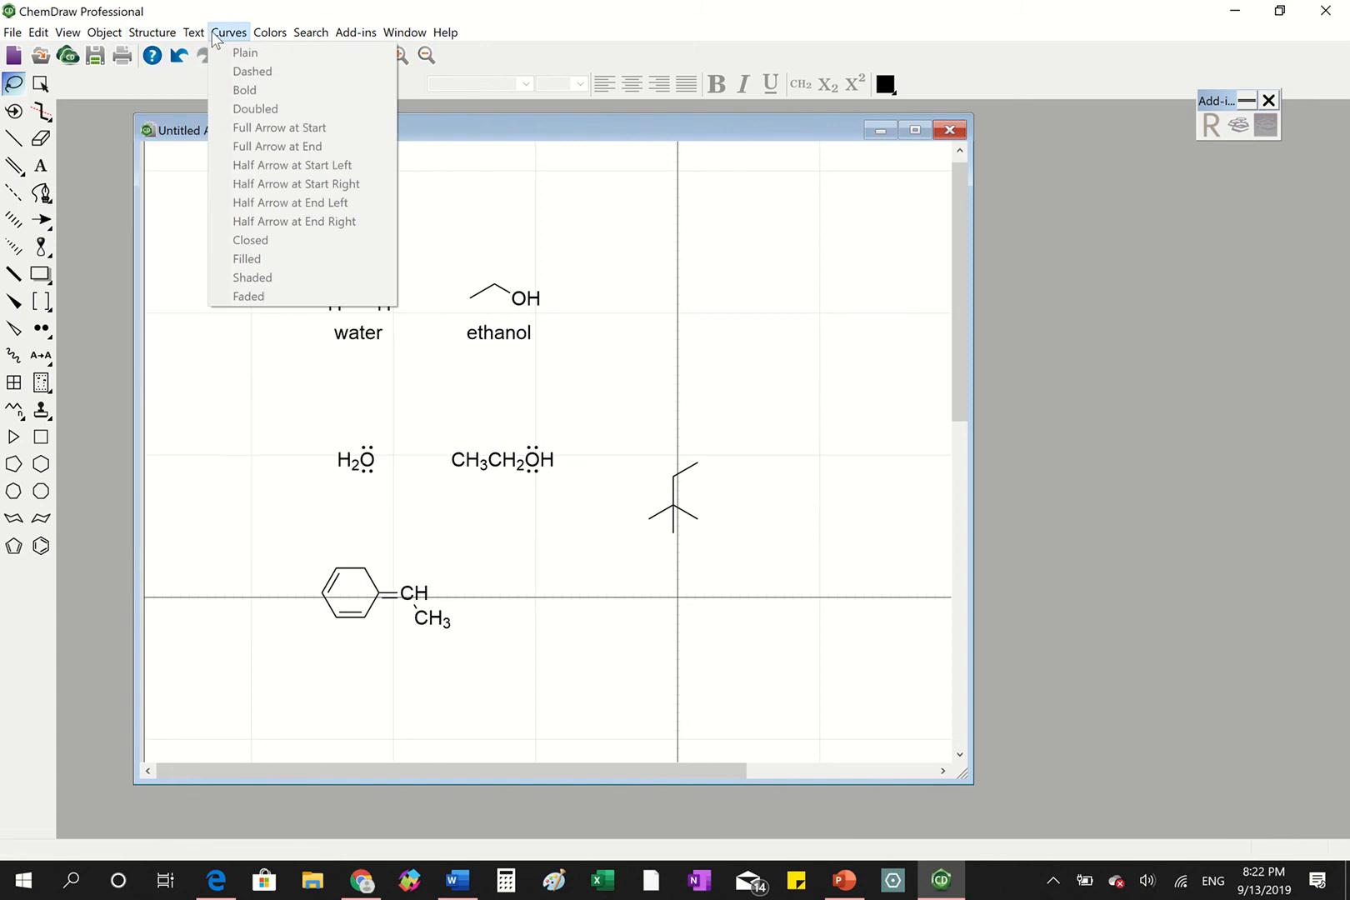
mouse_move(104, 33)
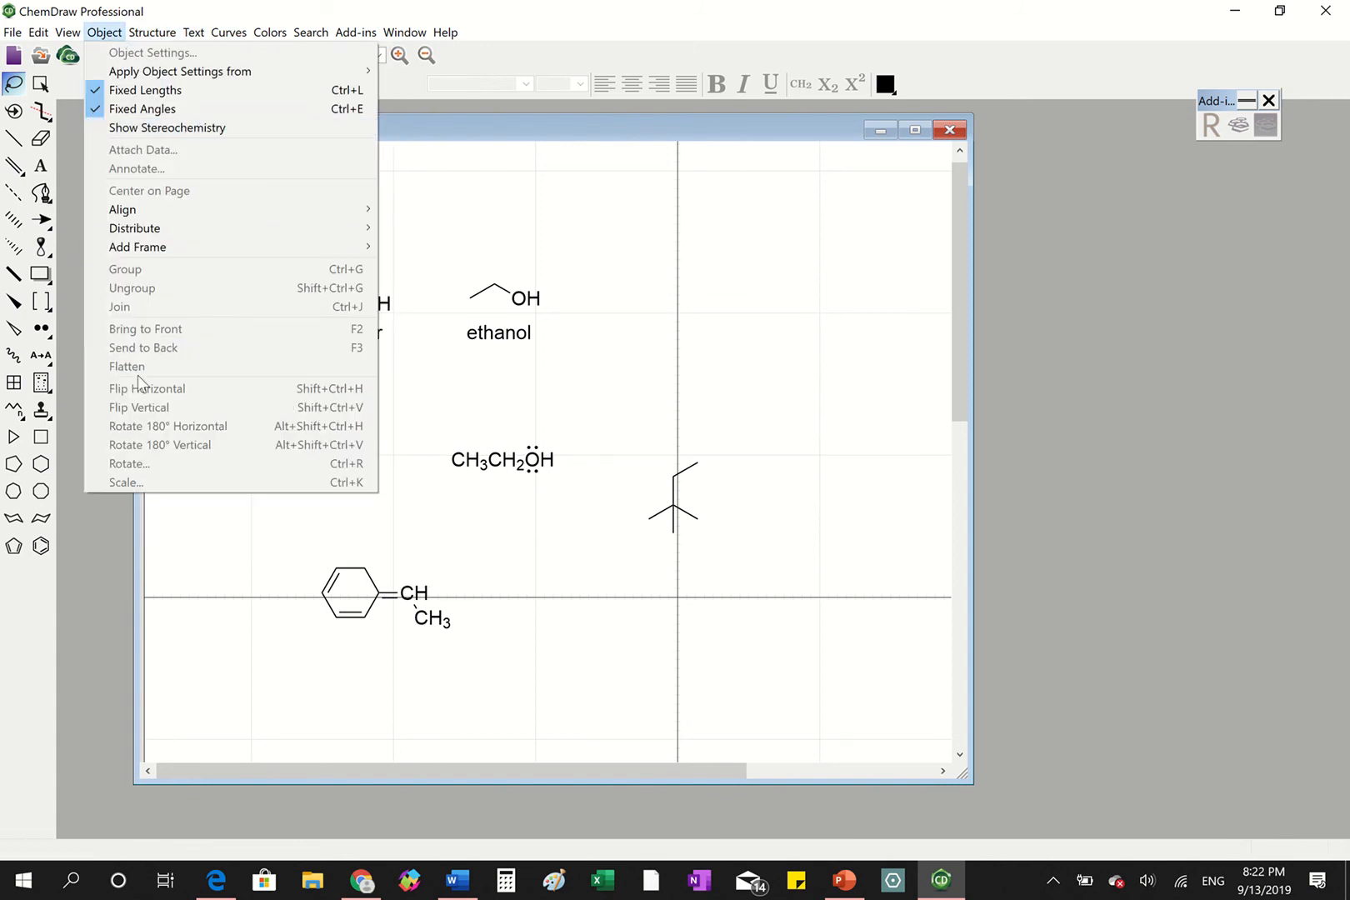
mouse_move(152, 35)
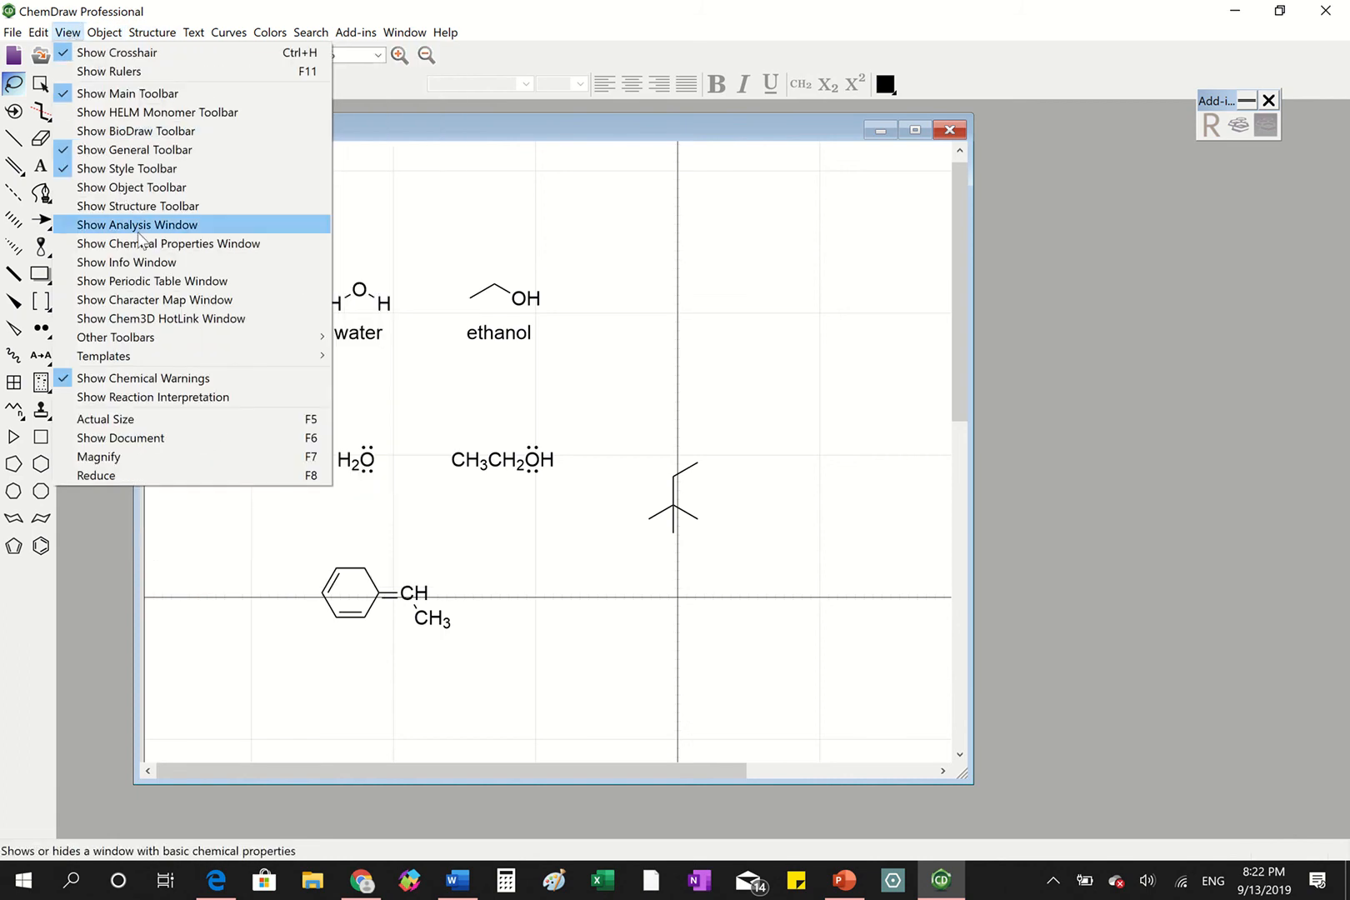
click(138, 227)
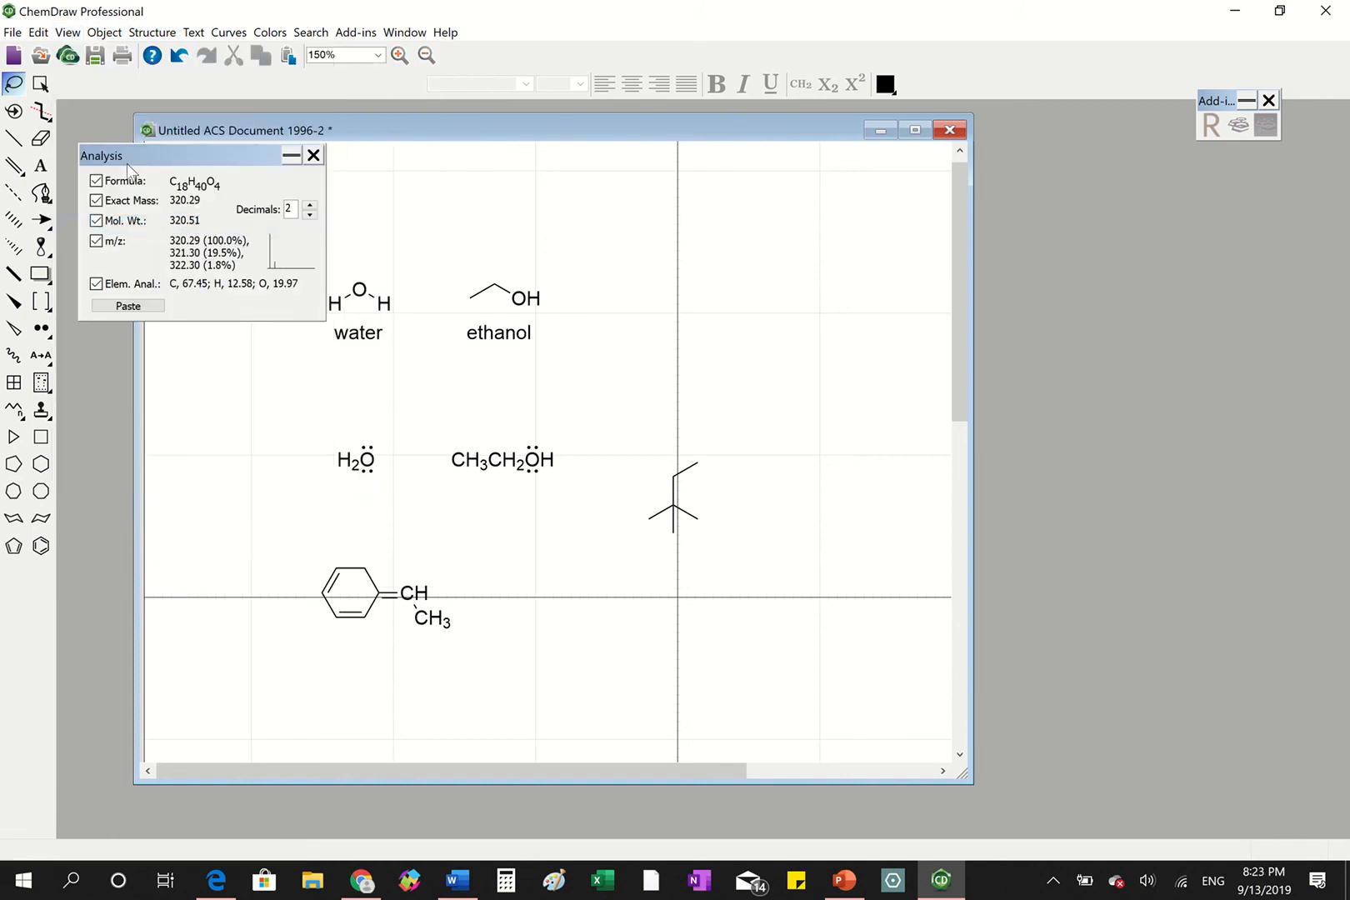
drag(125, 158, 1083, 225)
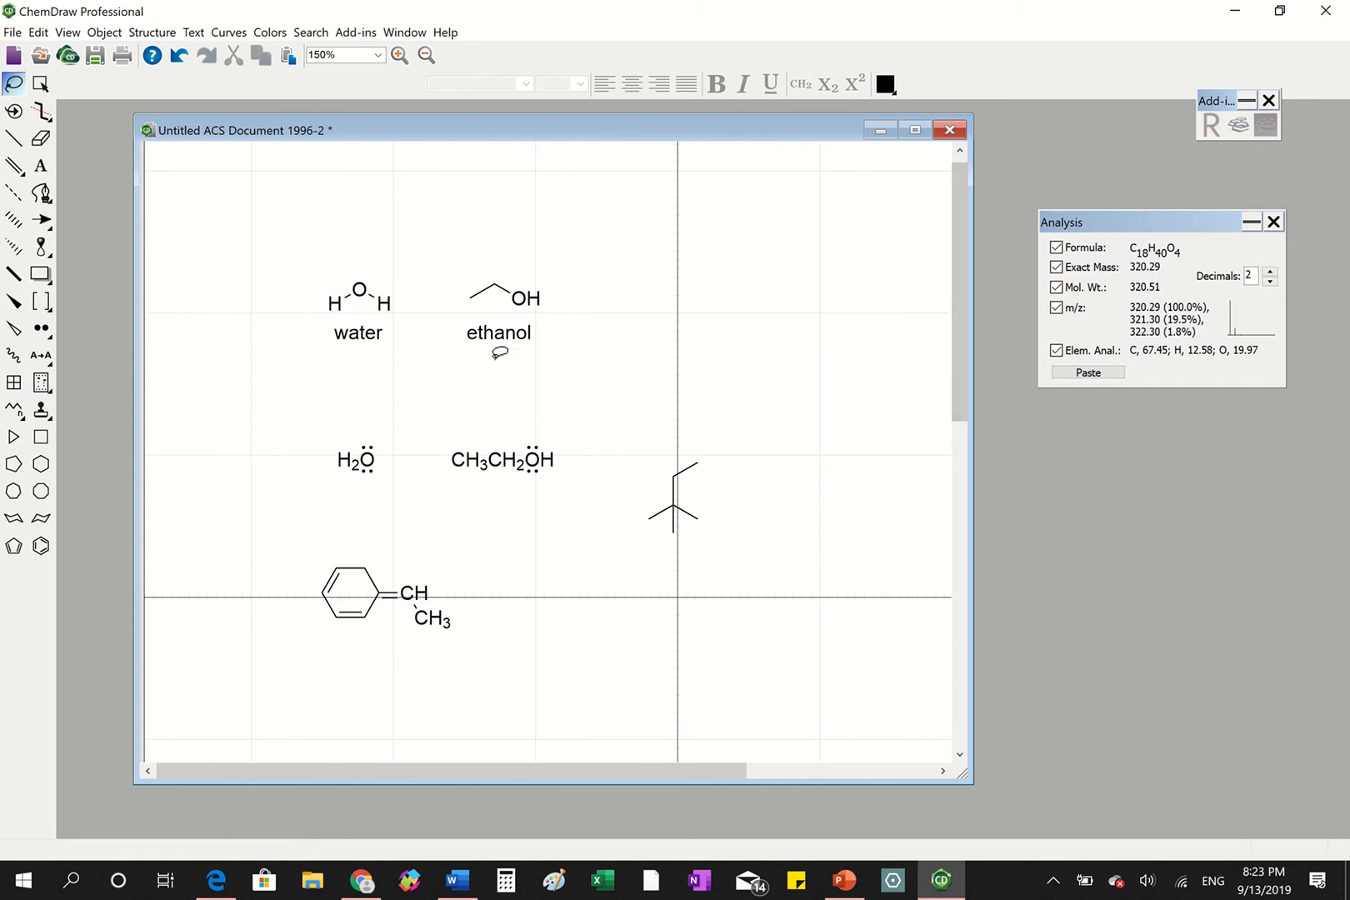
- Select the CH3CH2OH formula and the ring structure one after the other to read their analysis data
mouse_move(486, 373)
mouse_down()
mouse_move(567, 358)
mouse_move(560, 485)
mouse_move(479, 505)
mouse_move(423, 461)
mouse_up()
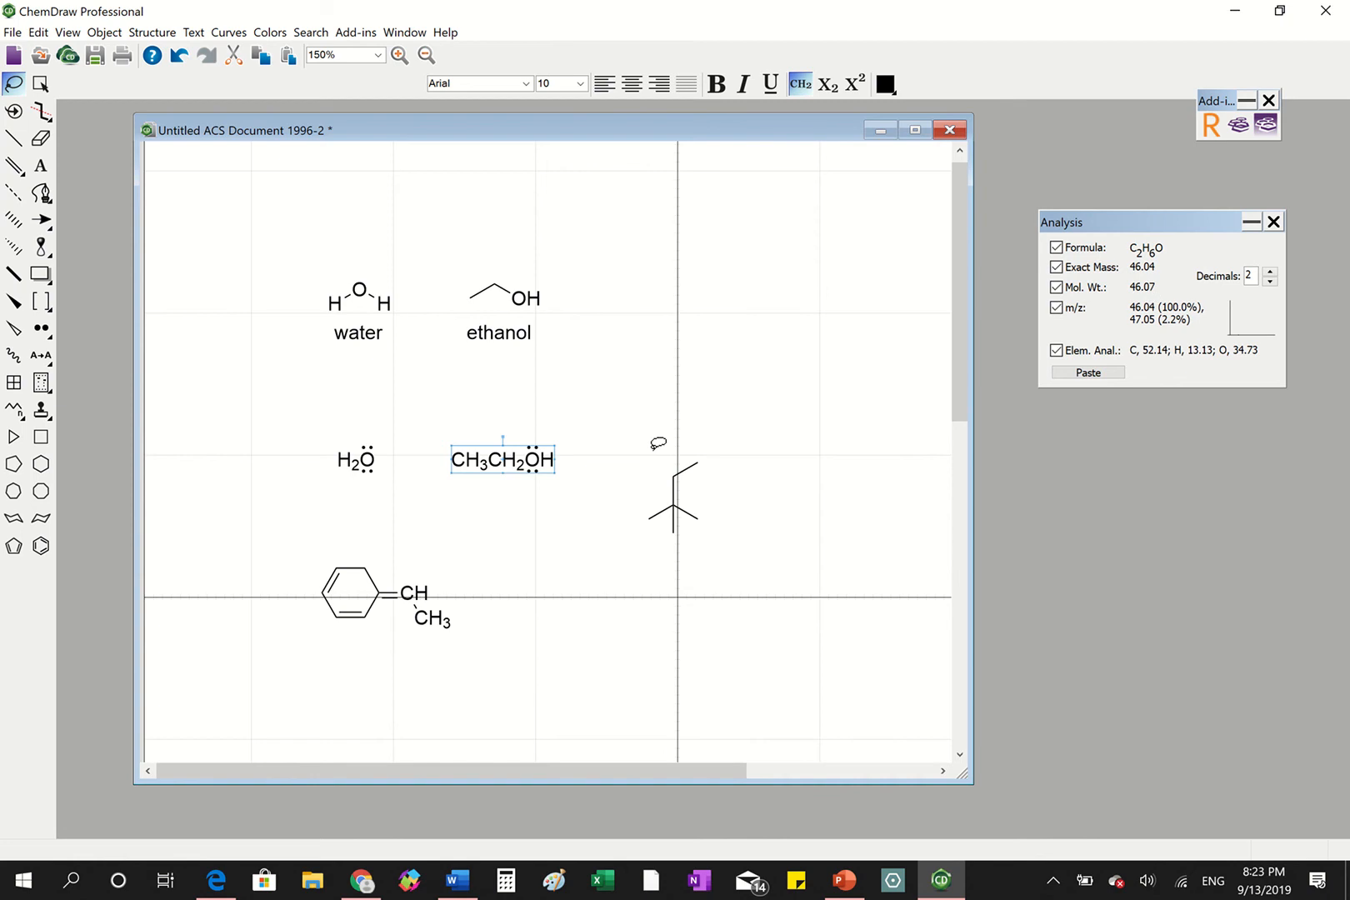
mouse_move(474, 565)
mouse_down()
mouse_move(200, 624)
mouse_move(422, 552)
mouse_up()
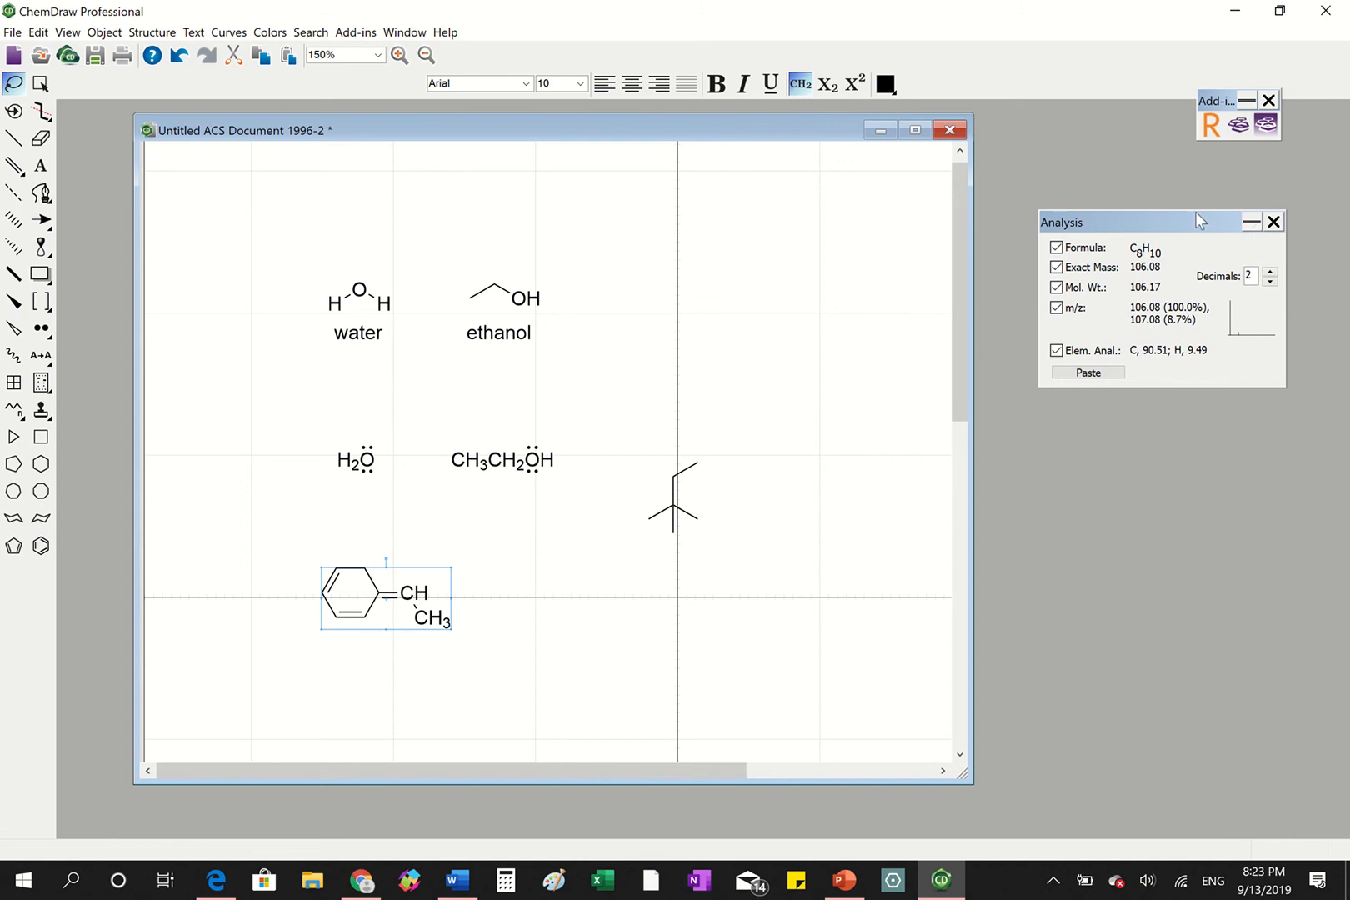
- Reposition the Analysis window just below the add-ins palette, and try collapsing and expanding it
drag(1196, 215, 1228, 166)
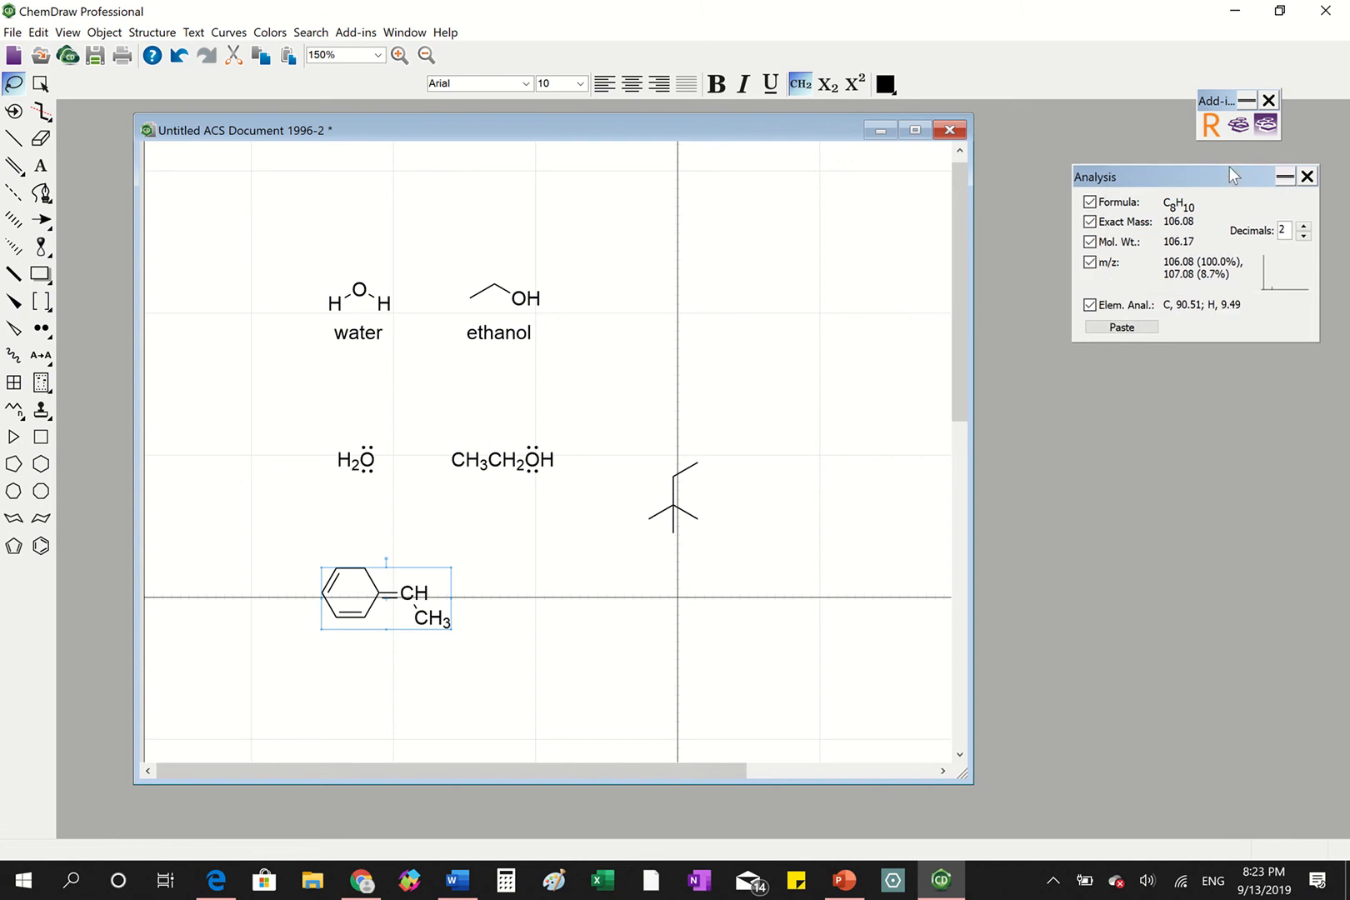
click(1288, 177)
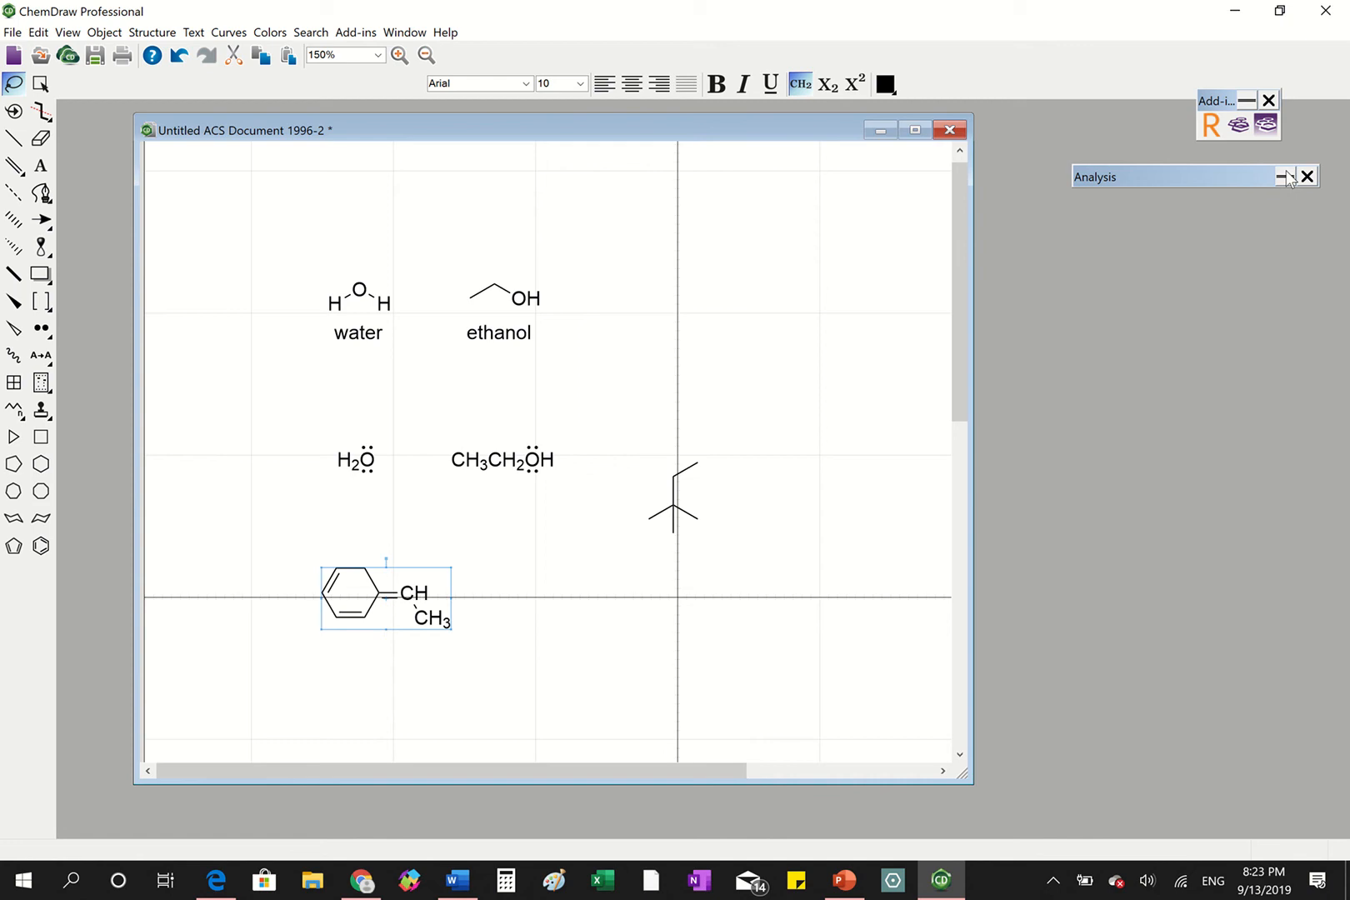
click(1289, 177)
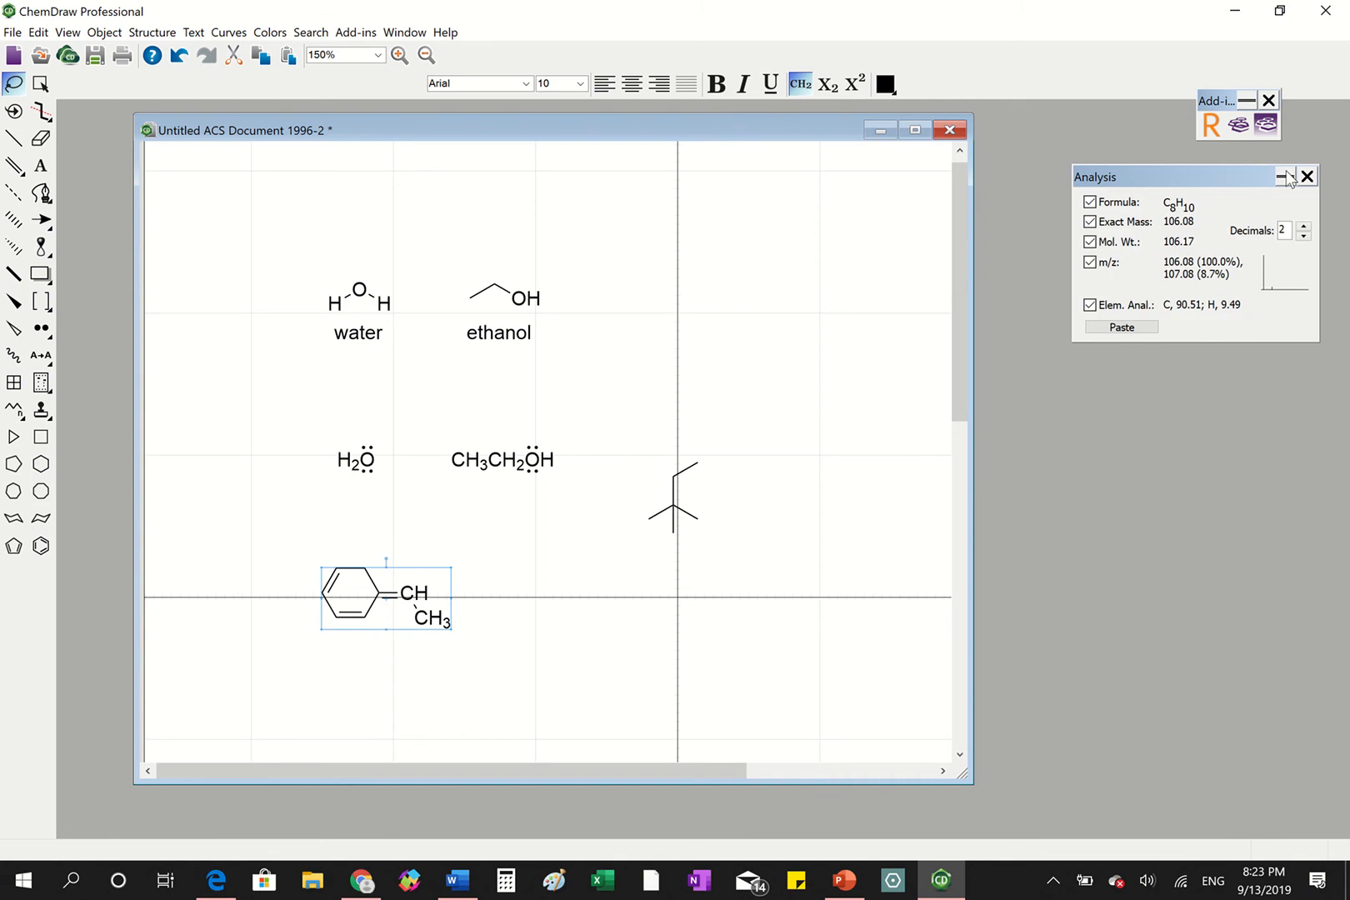
click(1289, 177)
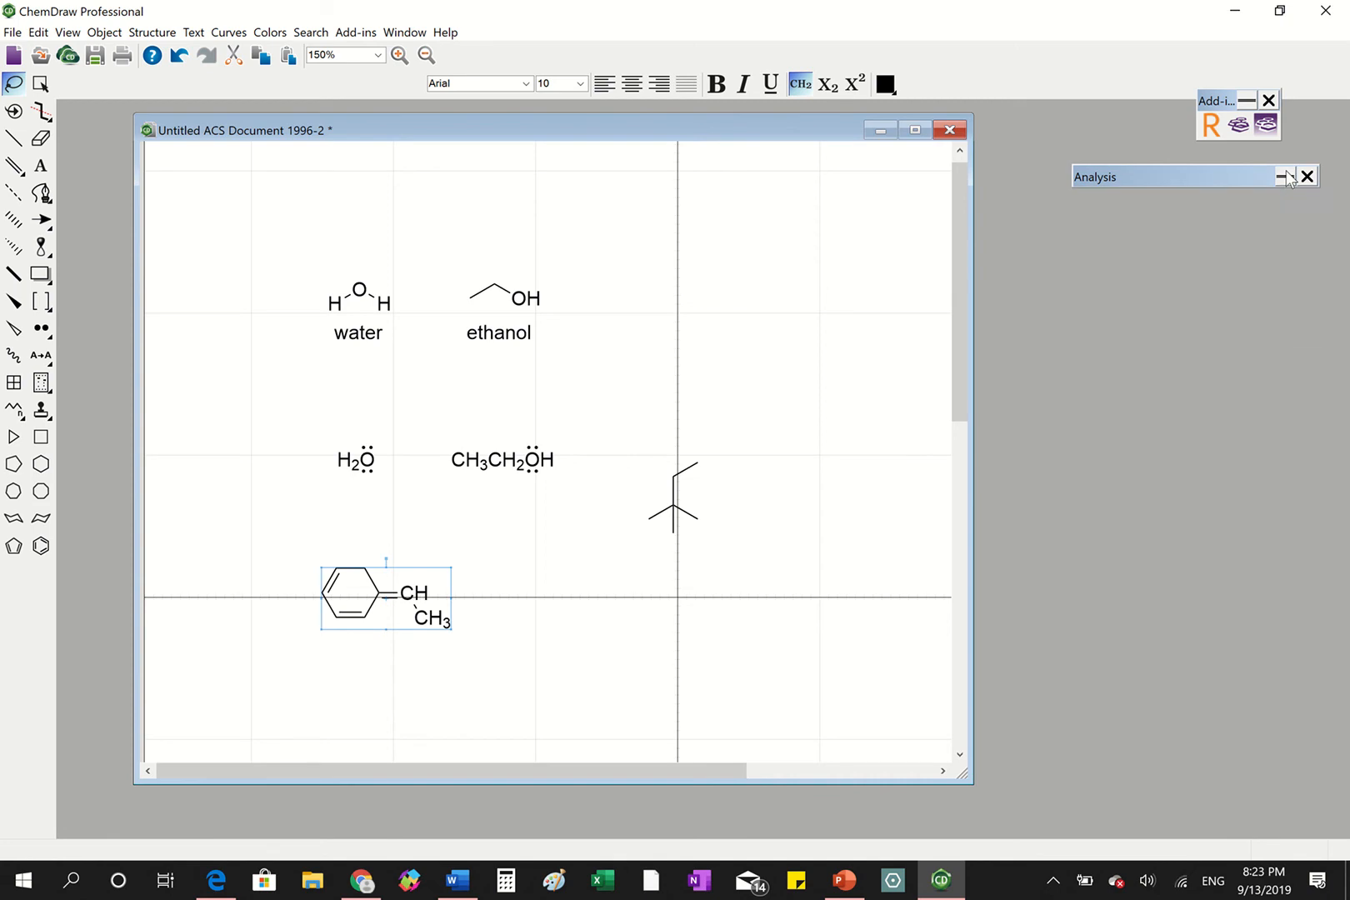
click(1288, 177)
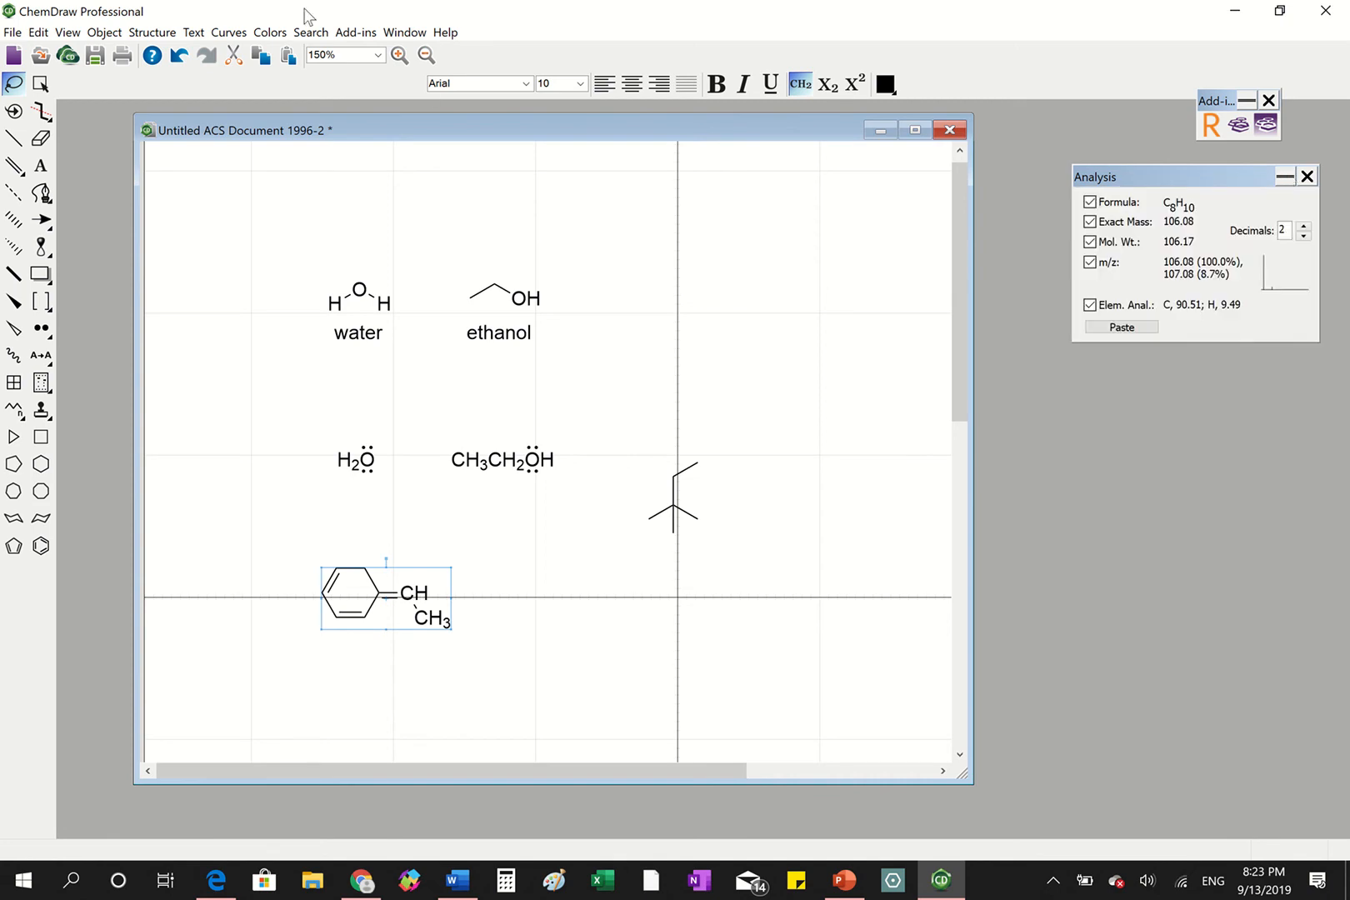
- Show the Character Map window and move it away from the drawn molecules, over the page's empty side
click(104, 32)
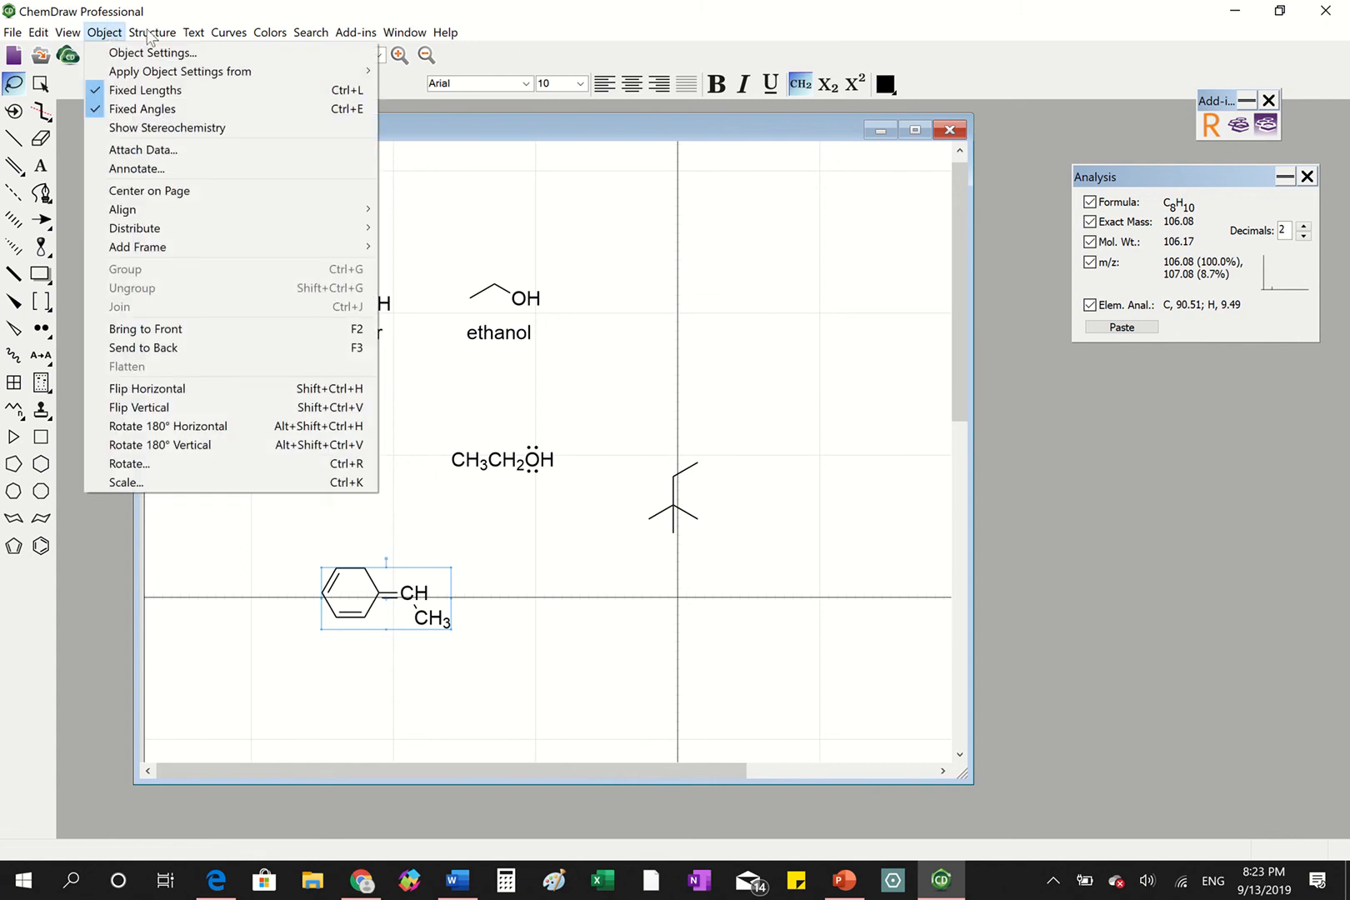
mouse_move(70, 35)
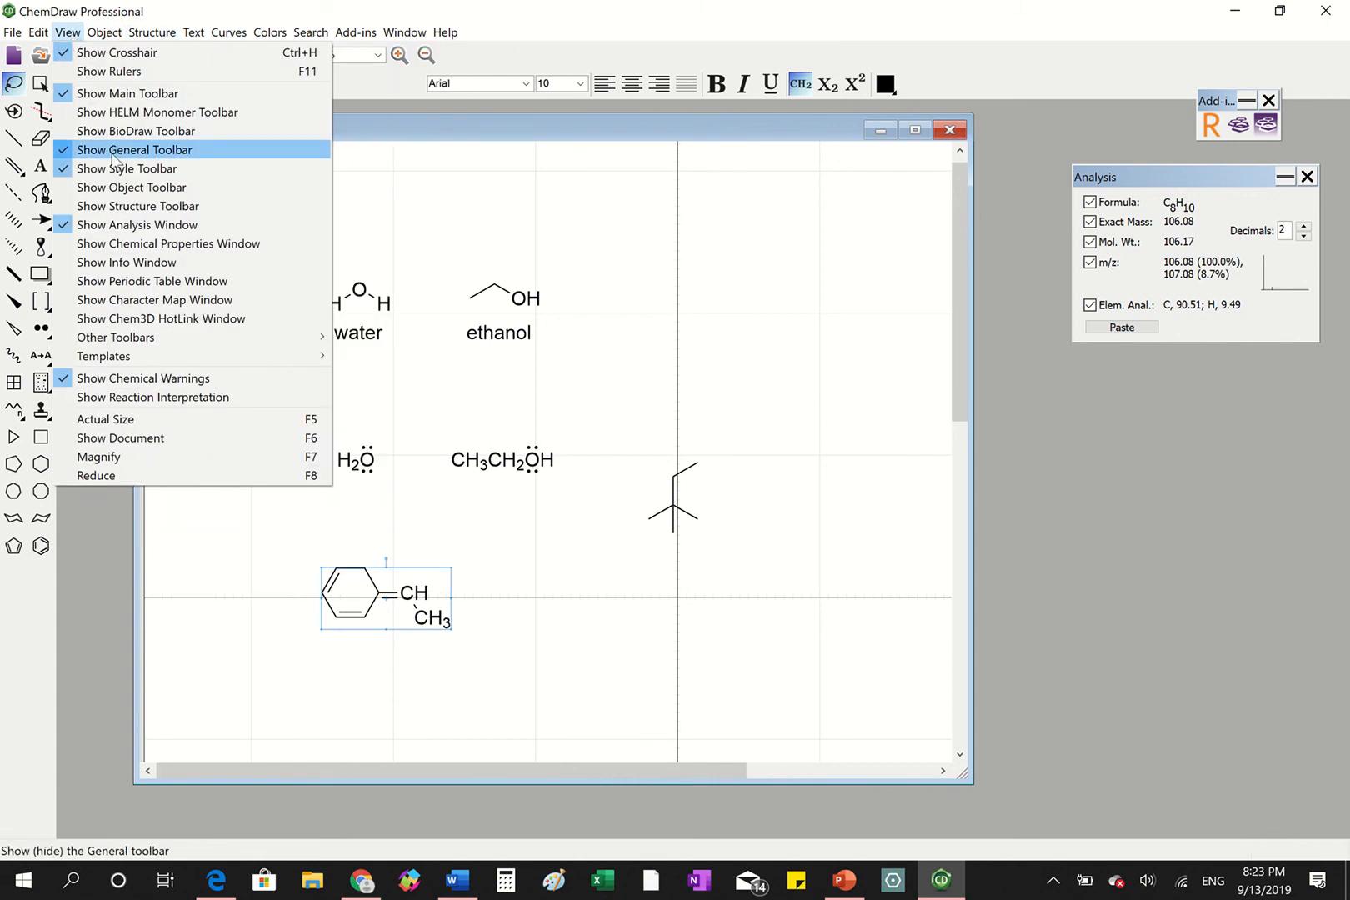
click(120, 299)
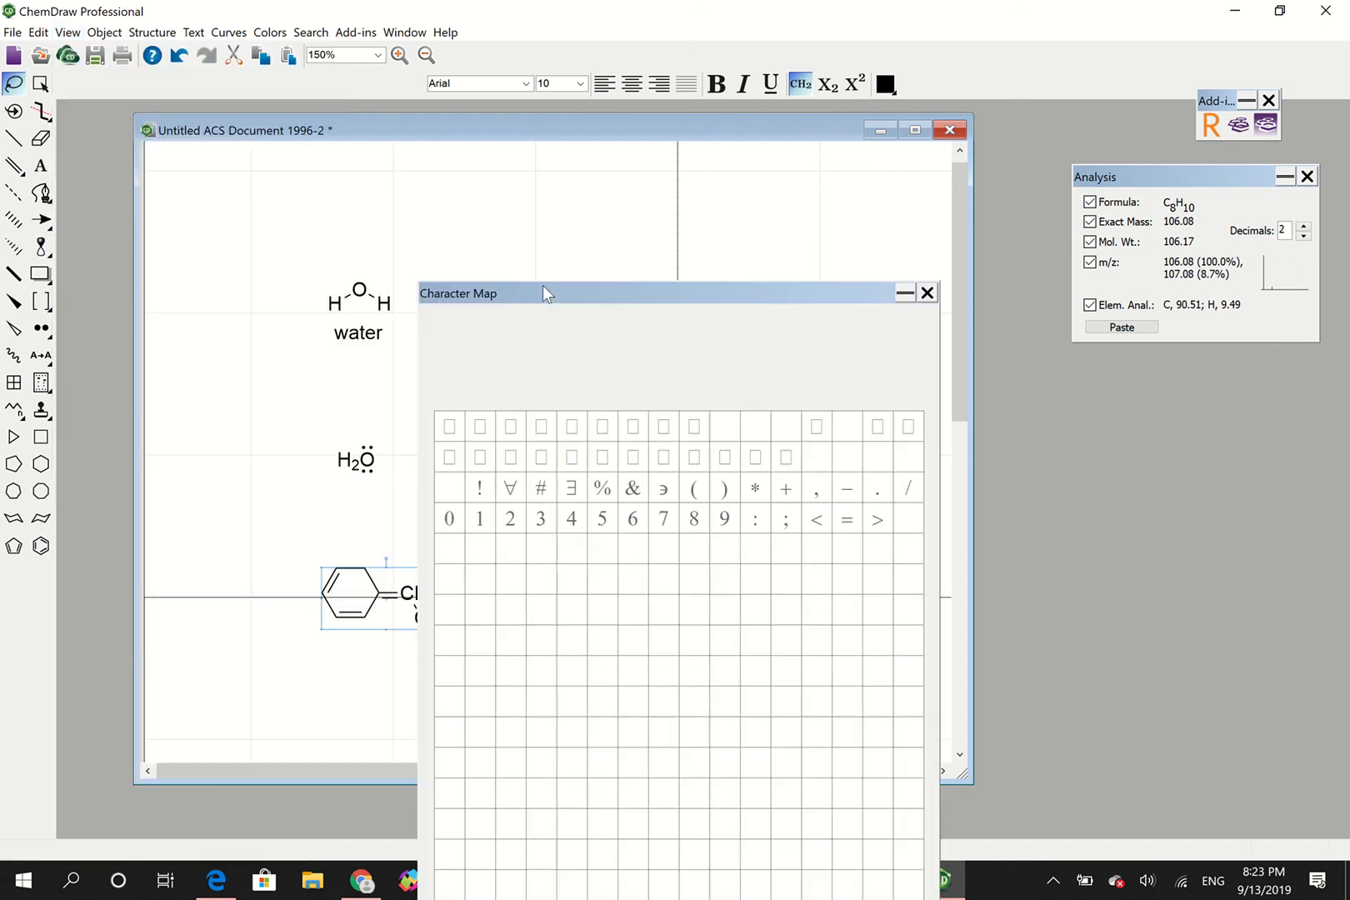
click(905, 294)
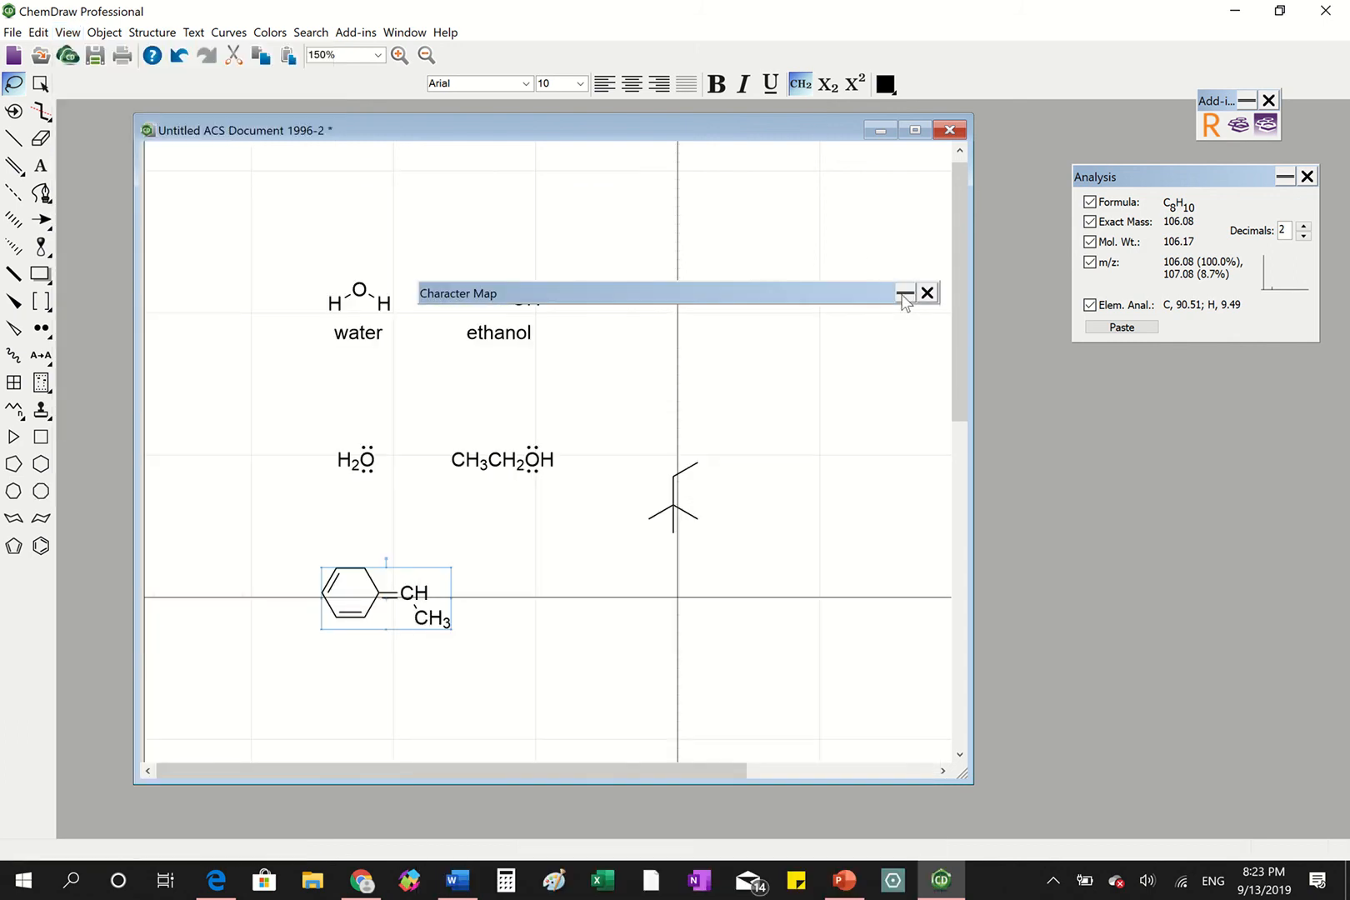
click(903, 294)
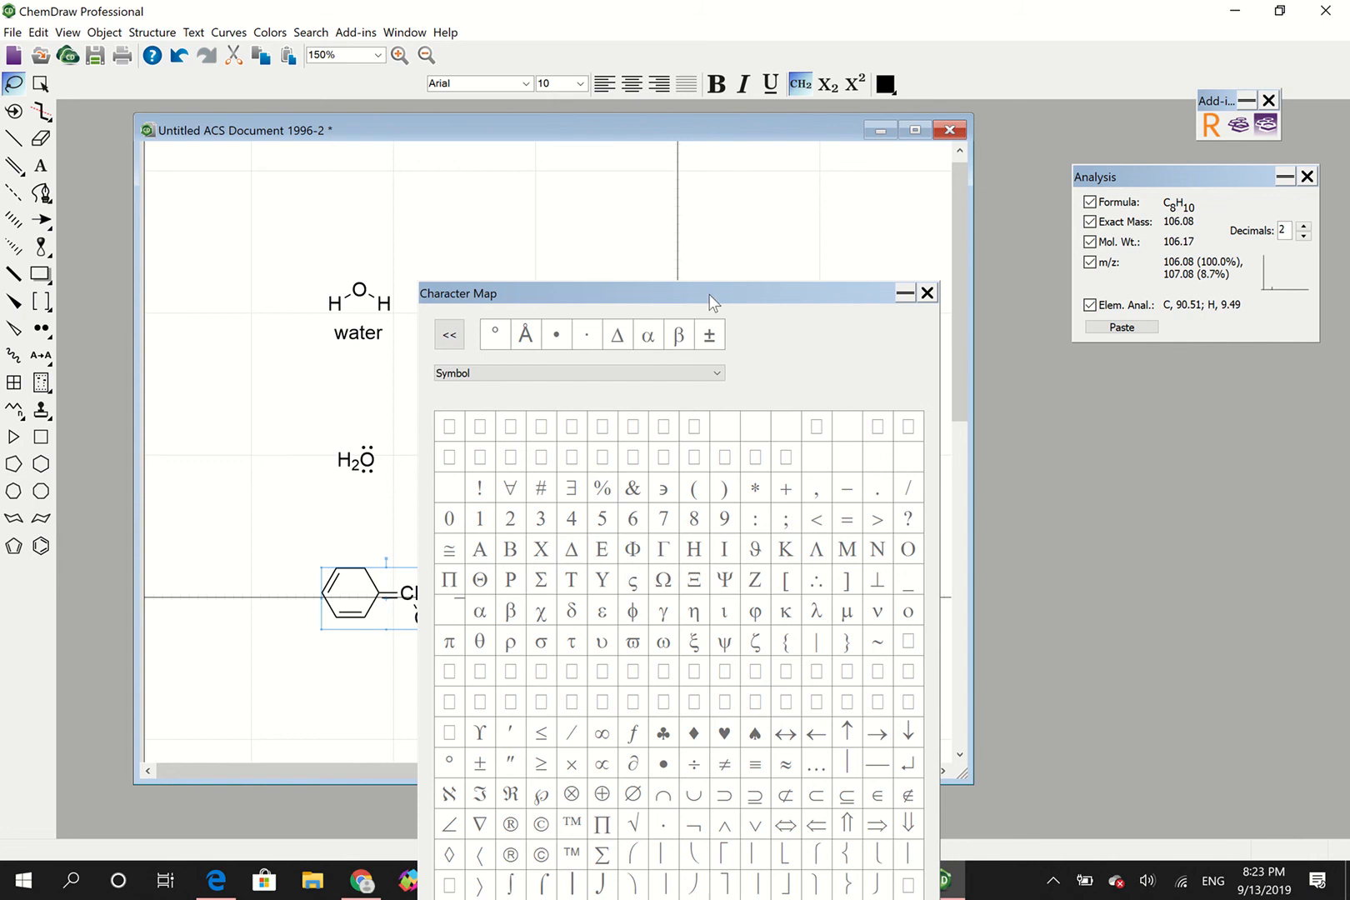
drag(709, 295, 1097, 212)
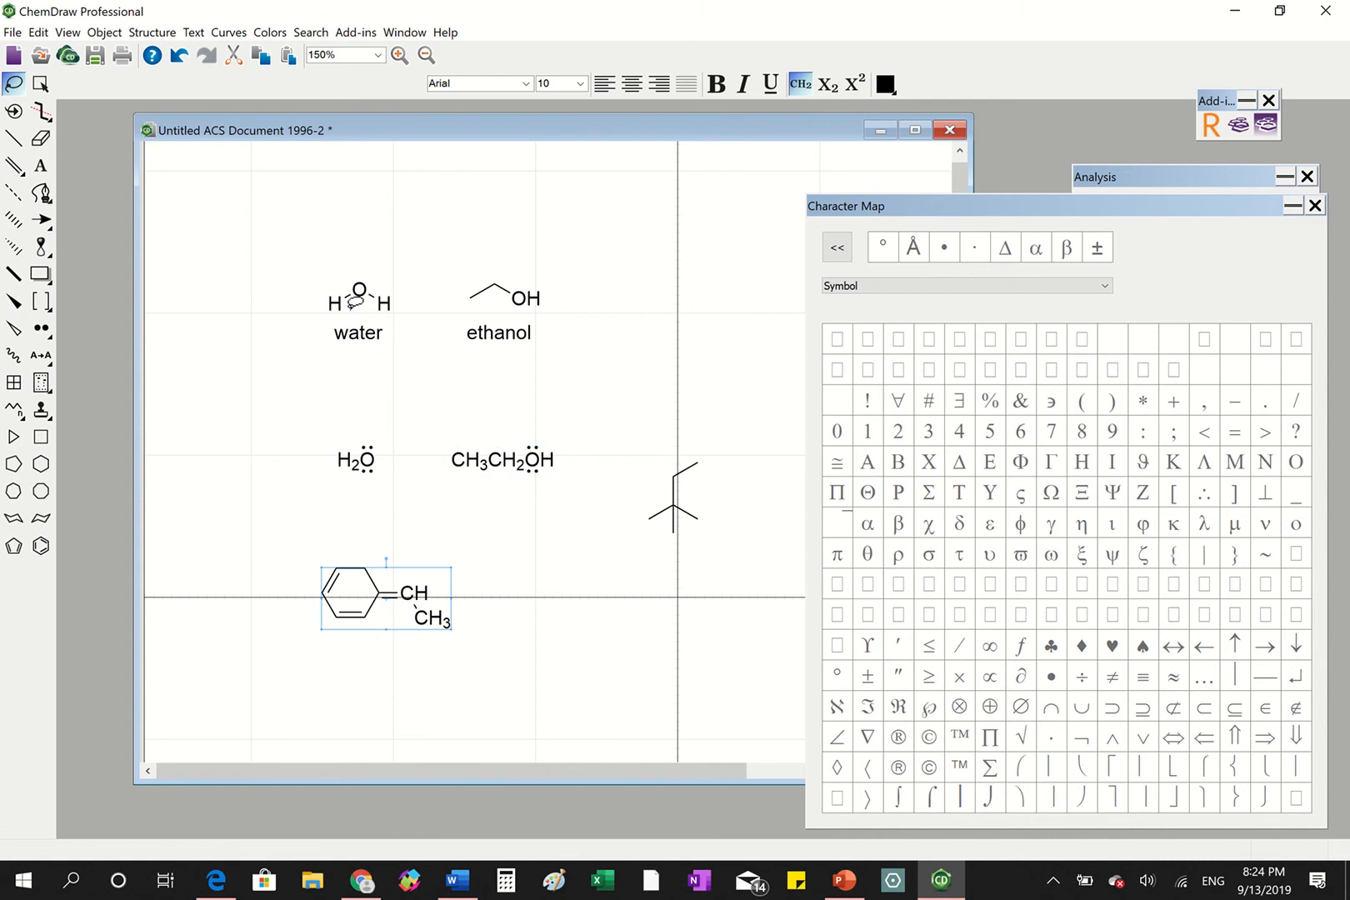
- Add the caption "78 °C" below "ethanol", inserting the degree sign from the Character Map
click(40, 165)
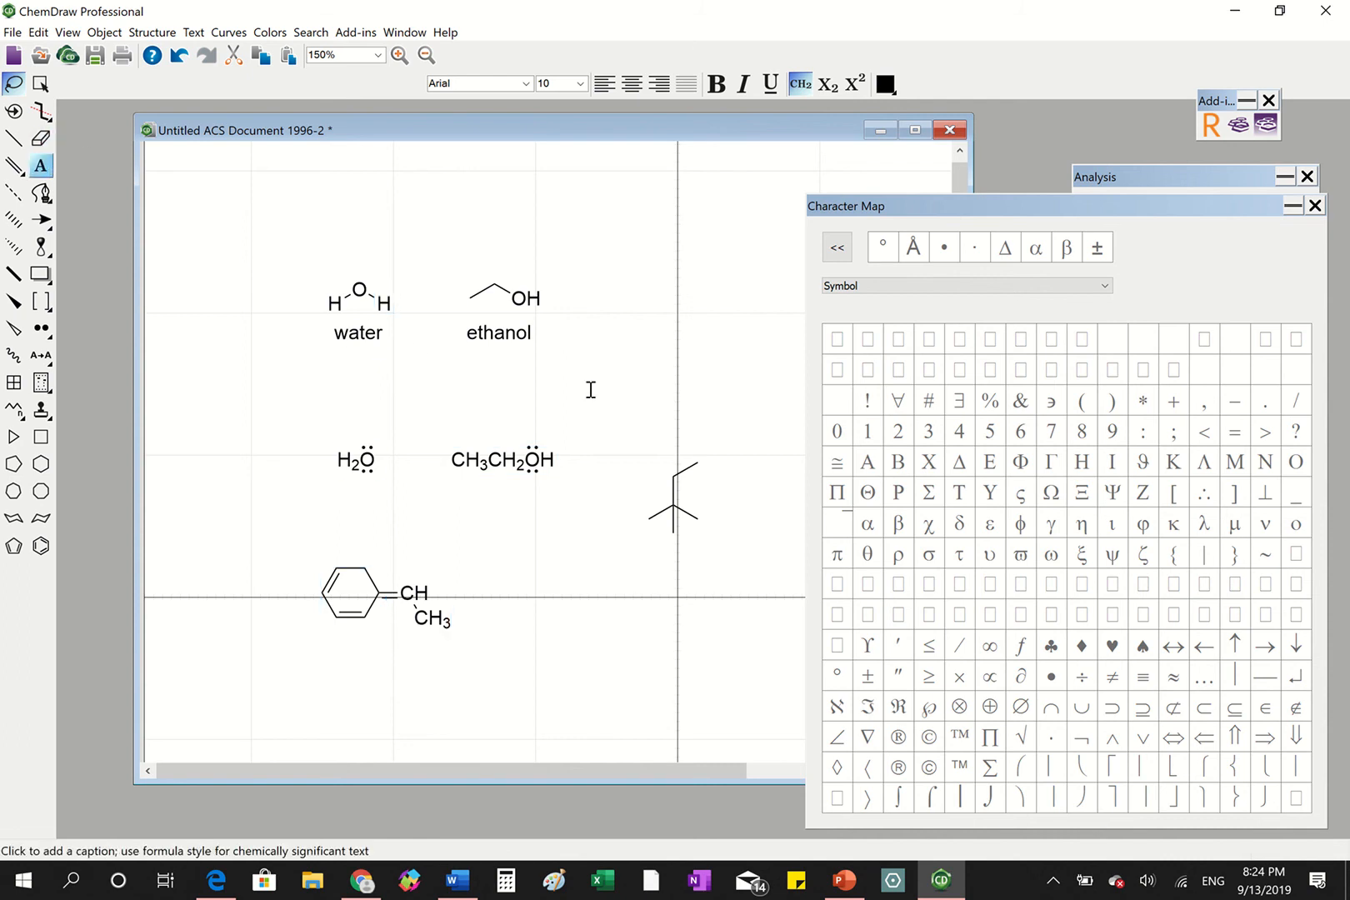
click(492, 372)
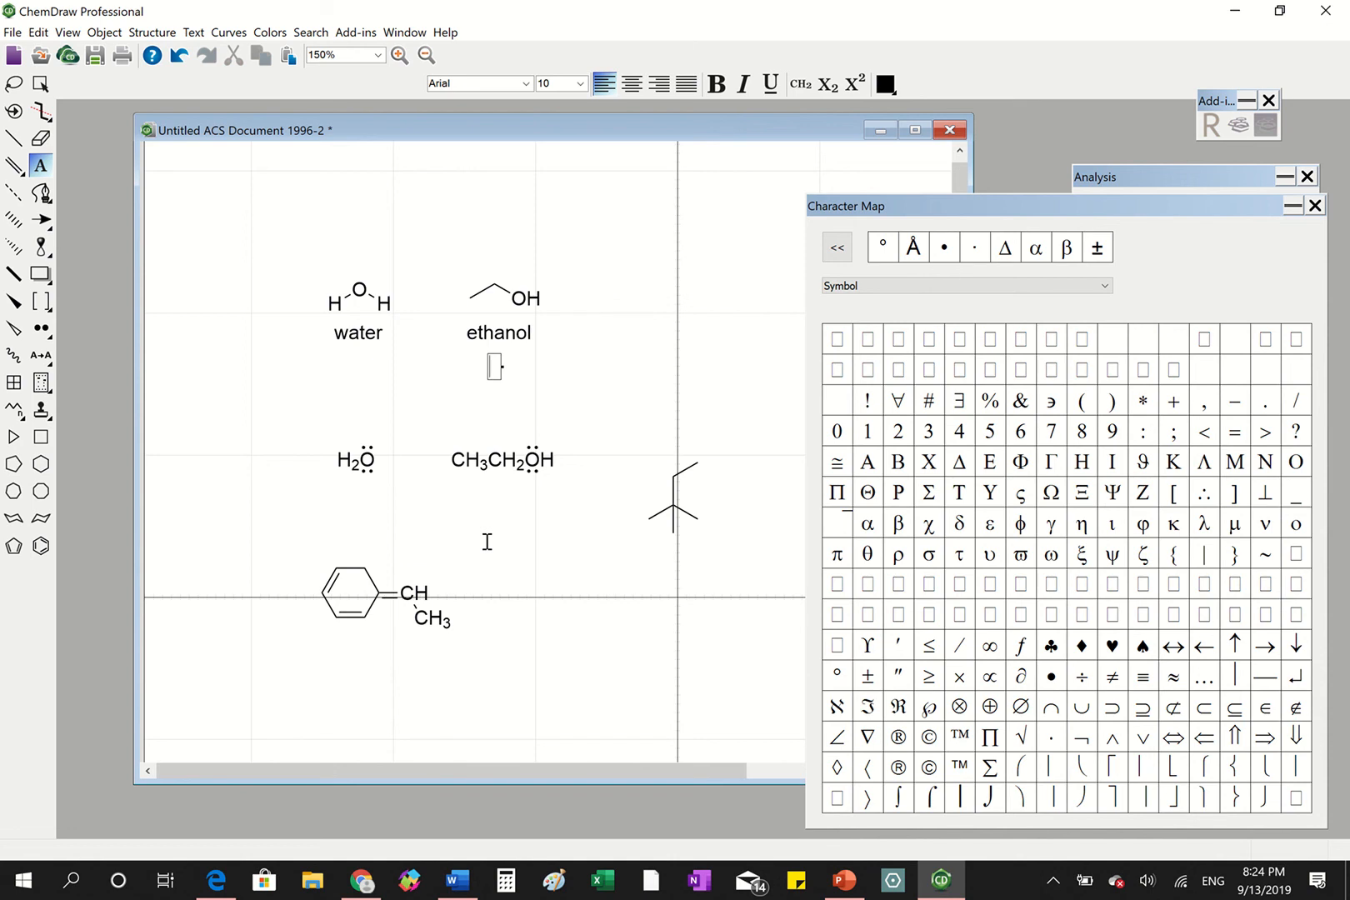
text(78)
click(895, 253)
text(C)
- Add the caption "1.45 Å" below "78 °C", inserting the angstrom symbol from the Character Map
click(520, 397)
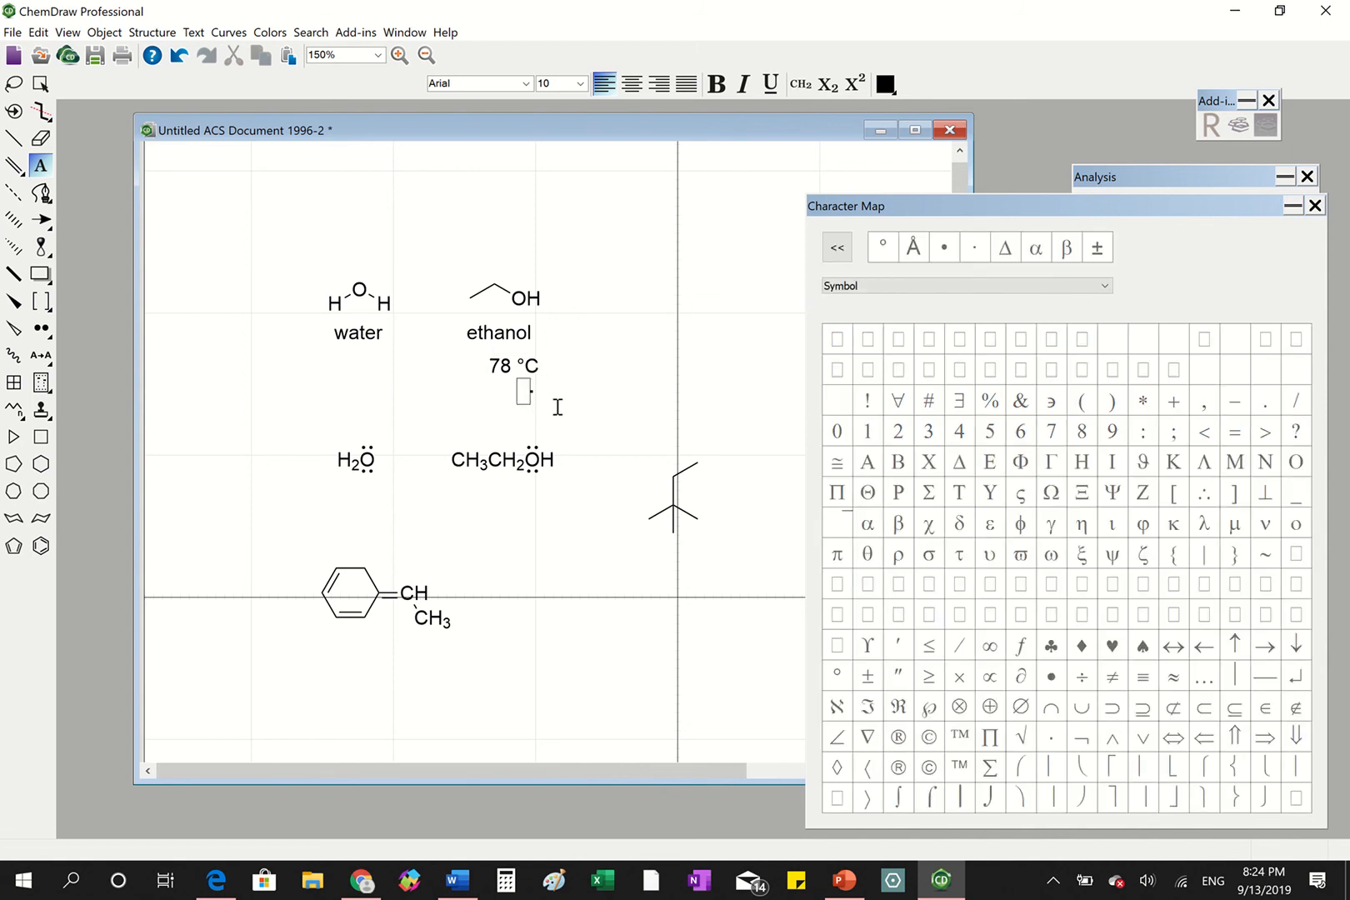
text(10)
text(.)
text(45)
click(910, 254)
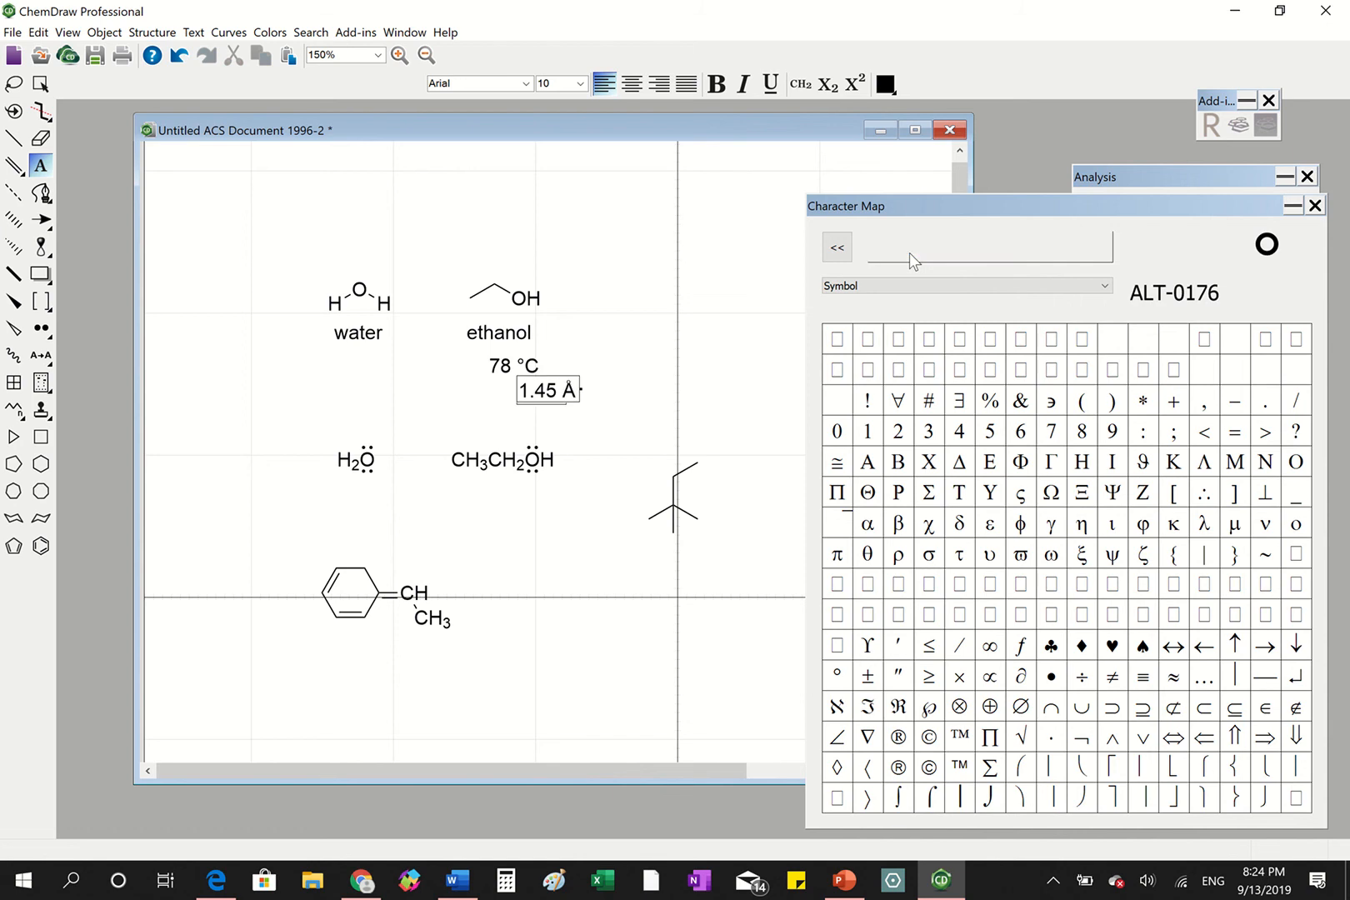
click(602, 356)
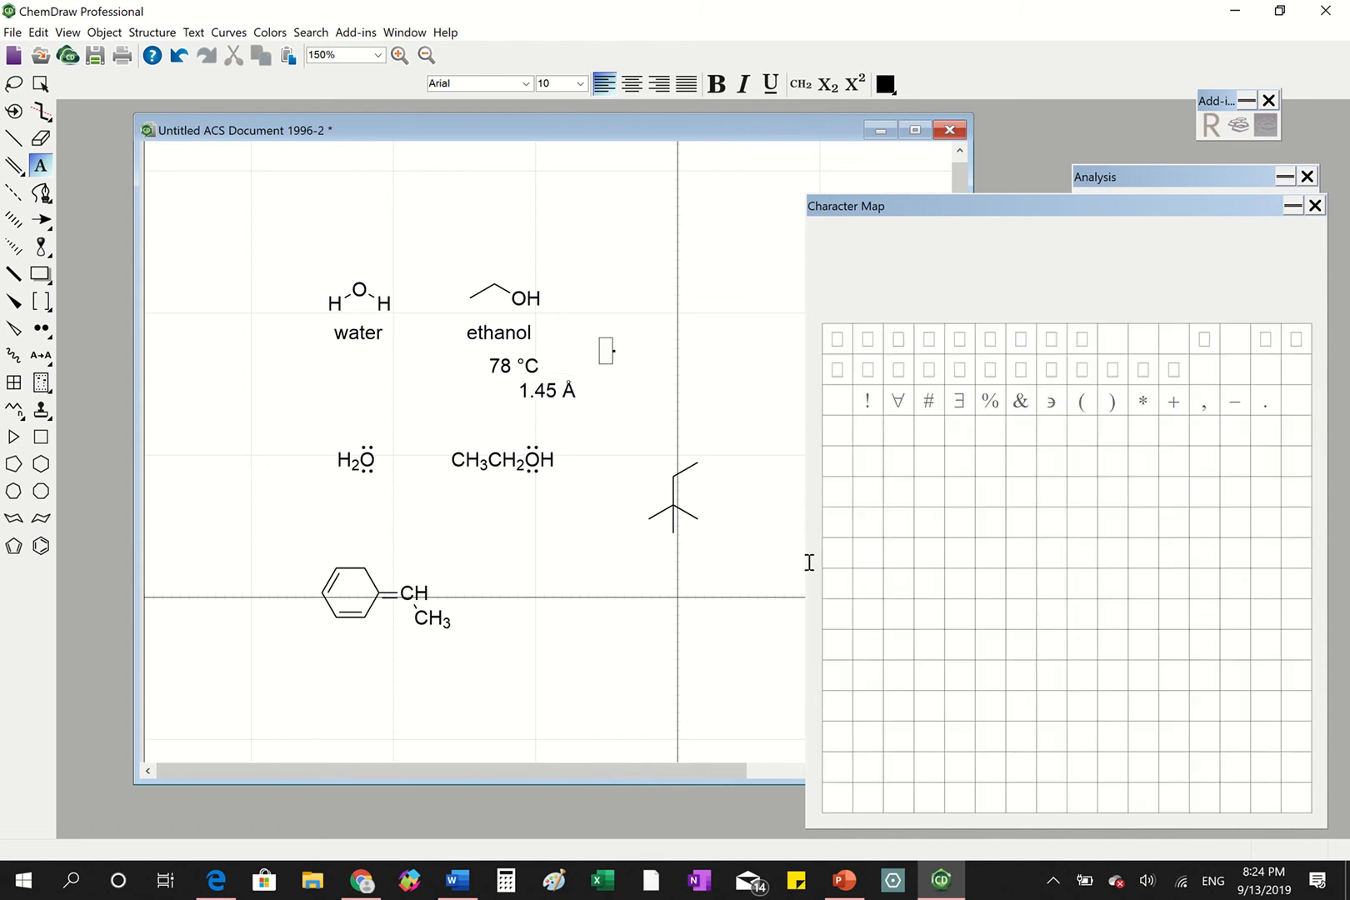